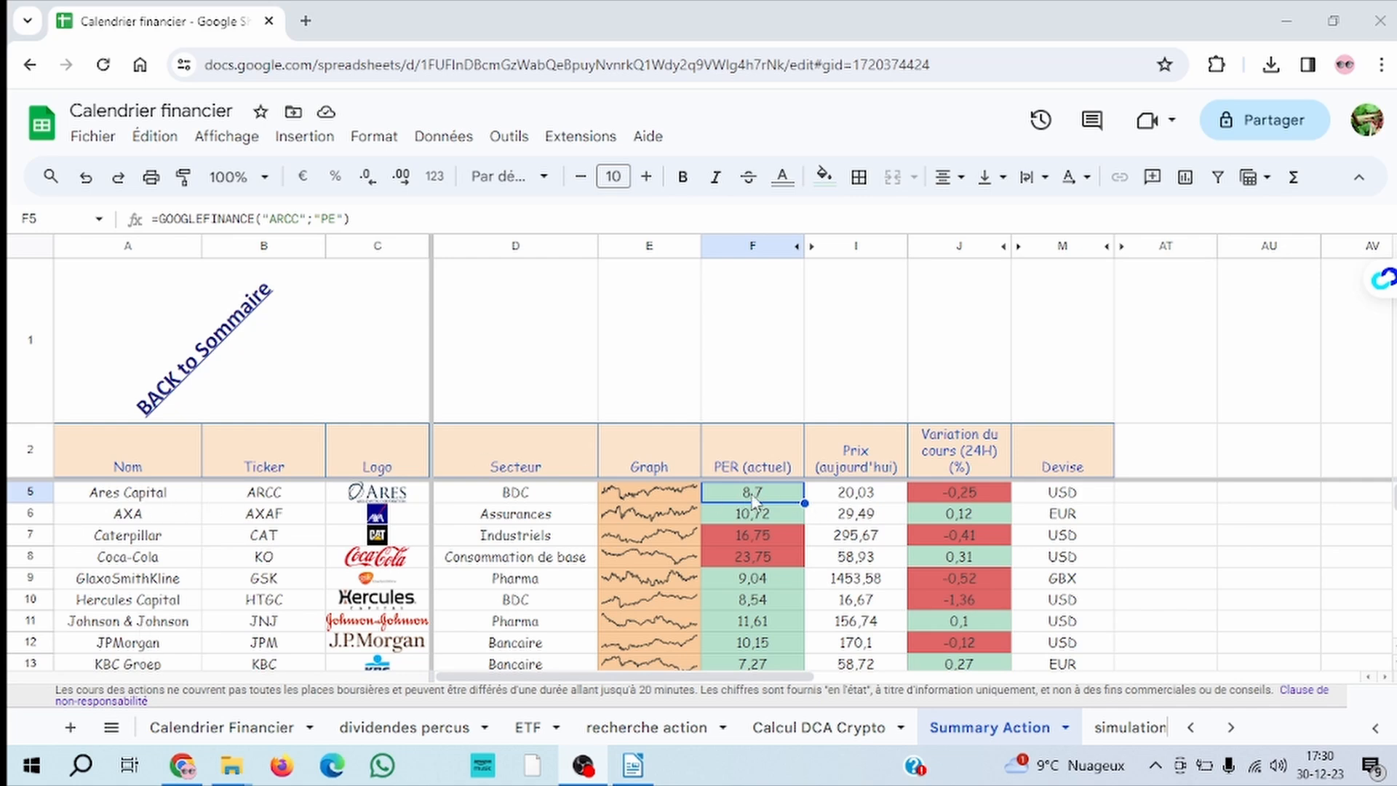
Inspect the formulas behind the current price, 24-hour change and currency cells in the Ares Capital row
click(862, 500)
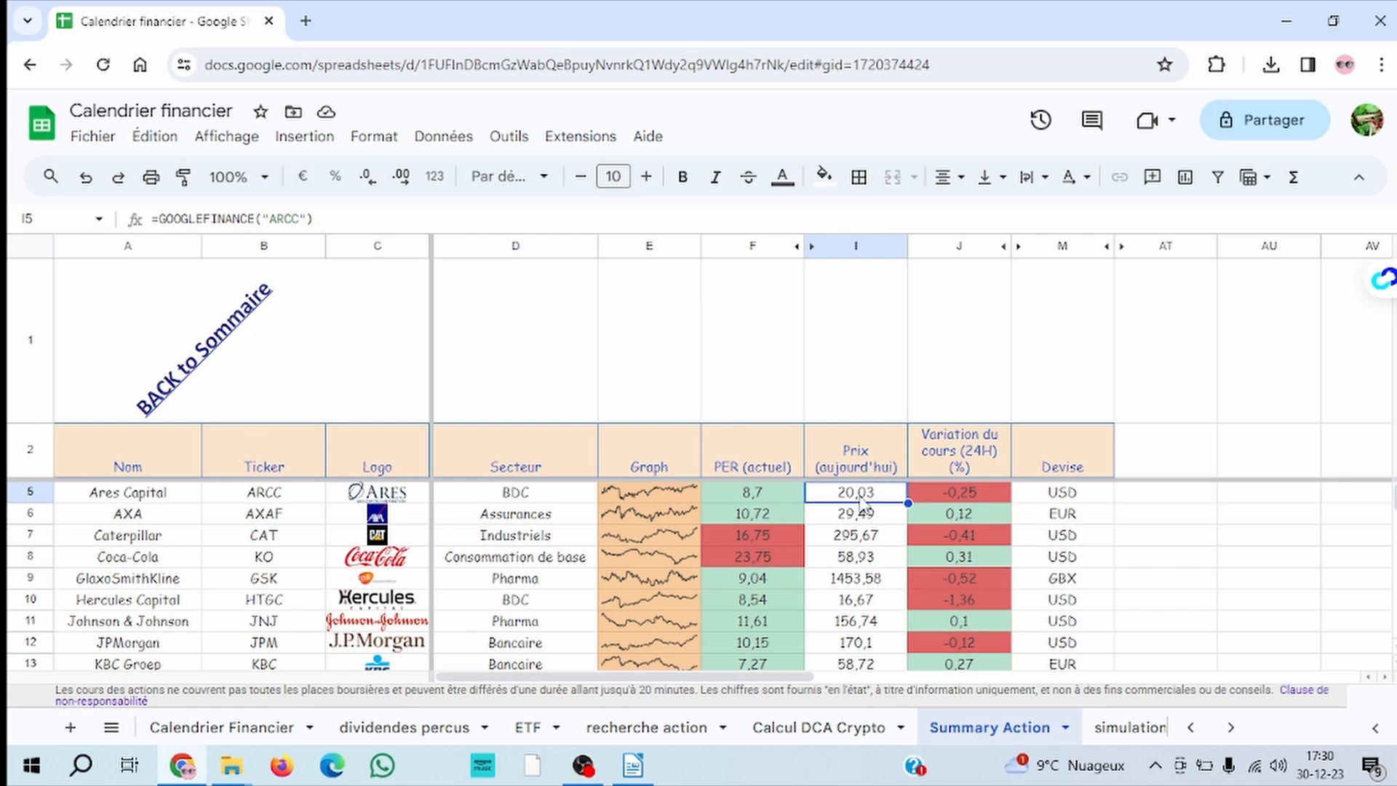
click(974, 496)
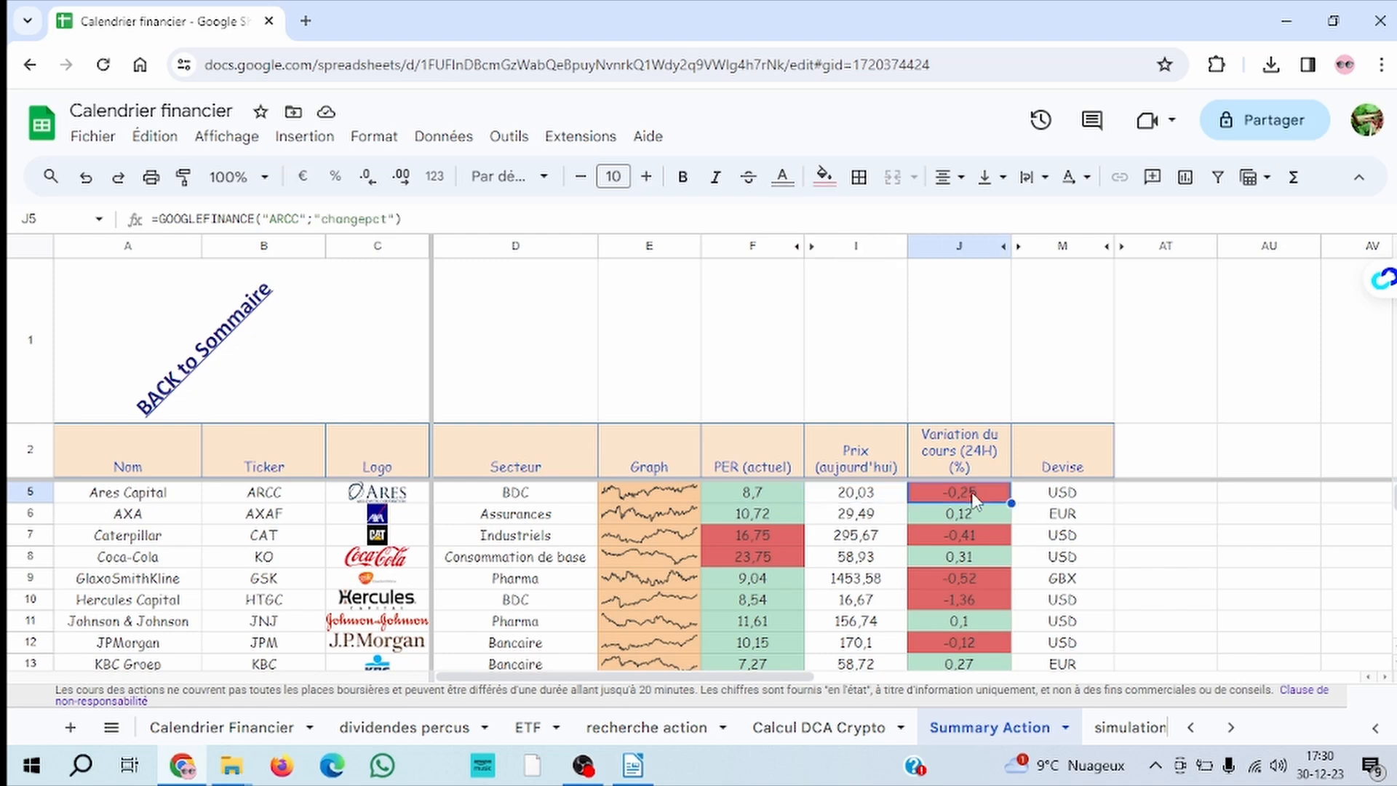
click(1060, 498)
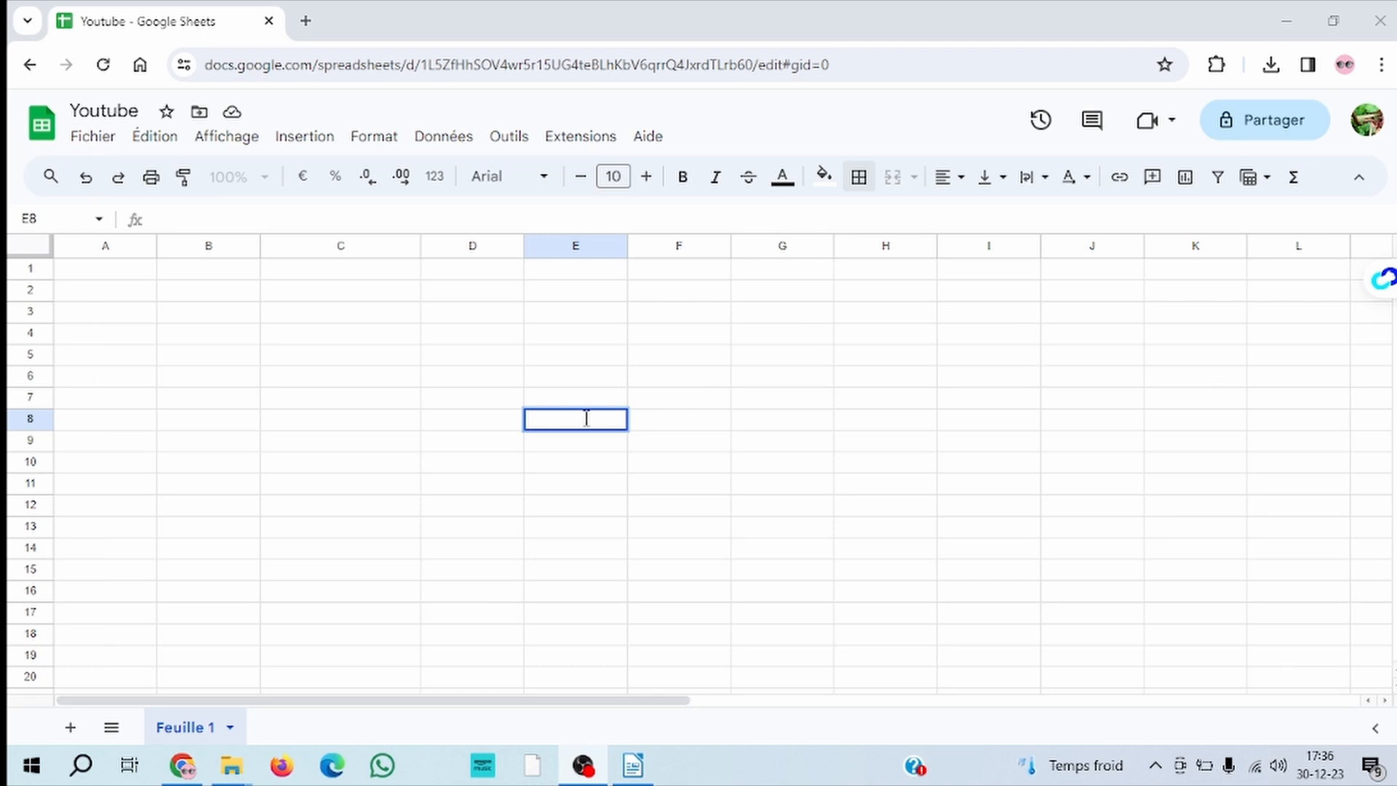
Enter the formula =GOOGLEFINANCE("AAPL") in cell E8 to retrieve Apple's current share price
text(=)
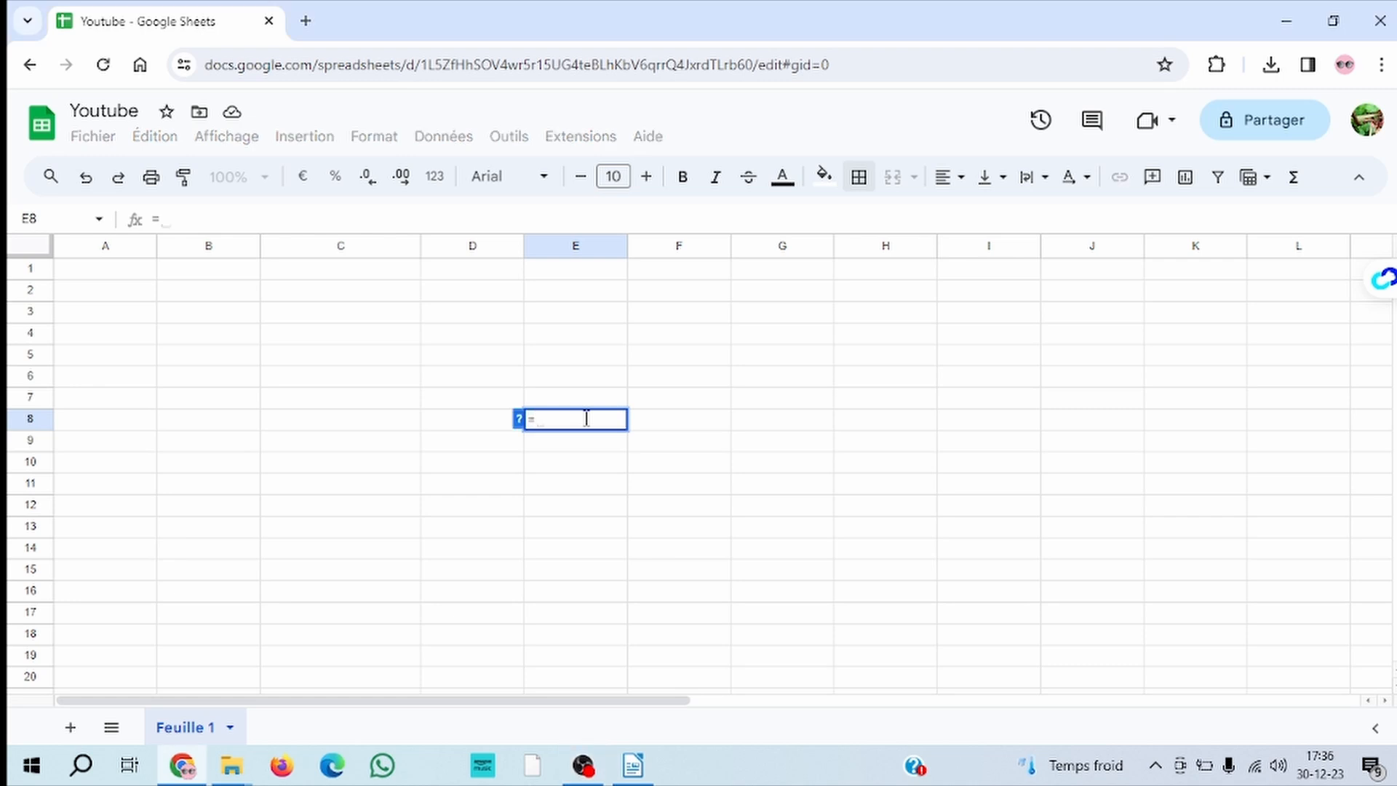
text(goo)
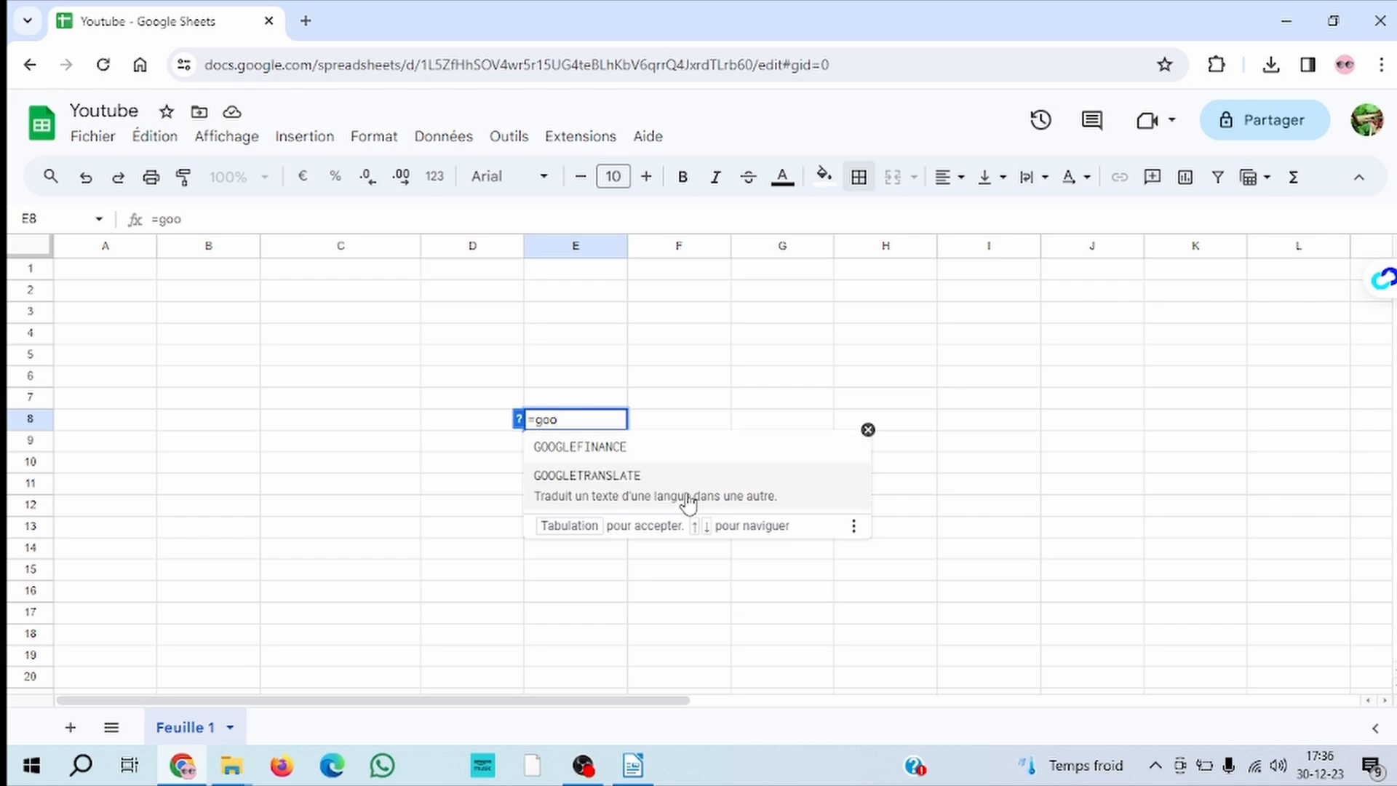
click(622, 453)
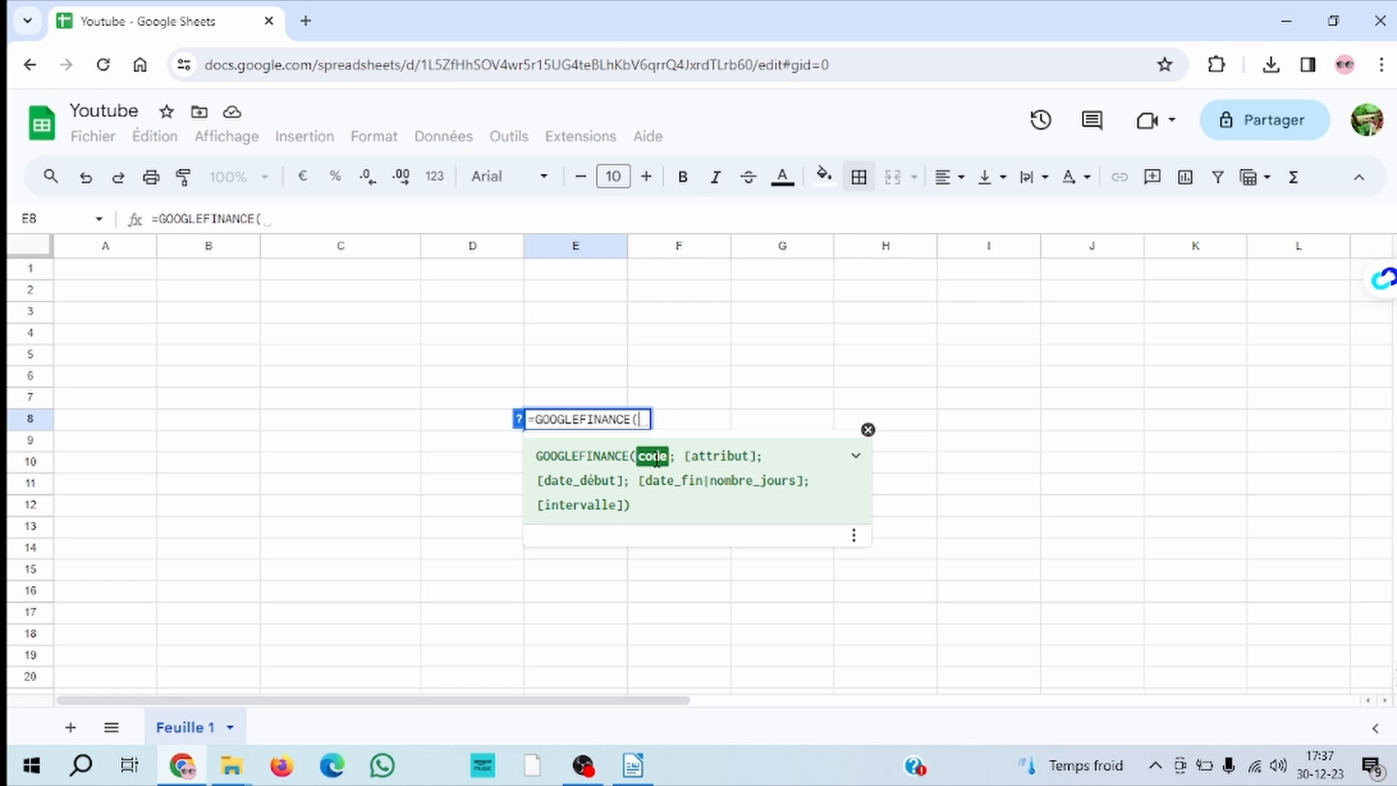
text(AAPL)
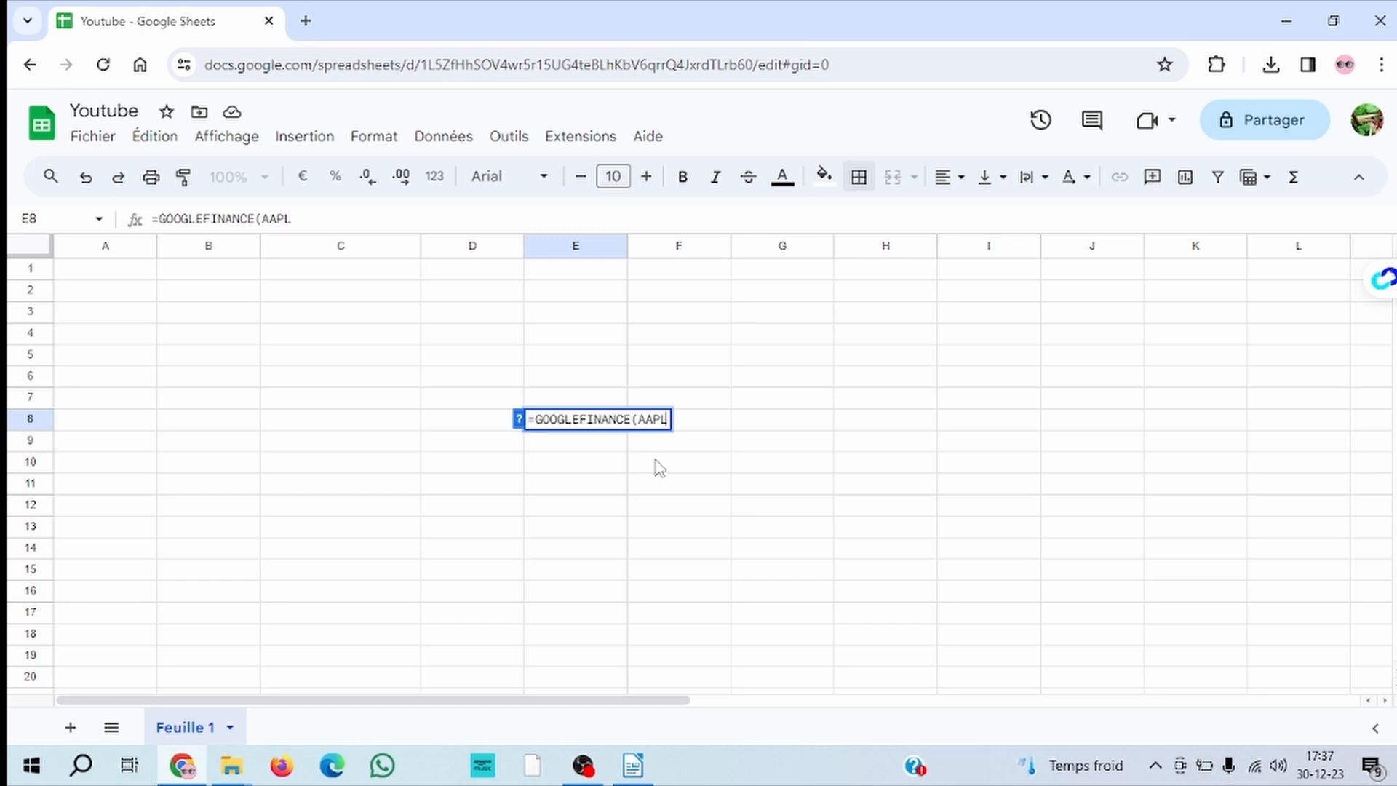
click(639, 419)
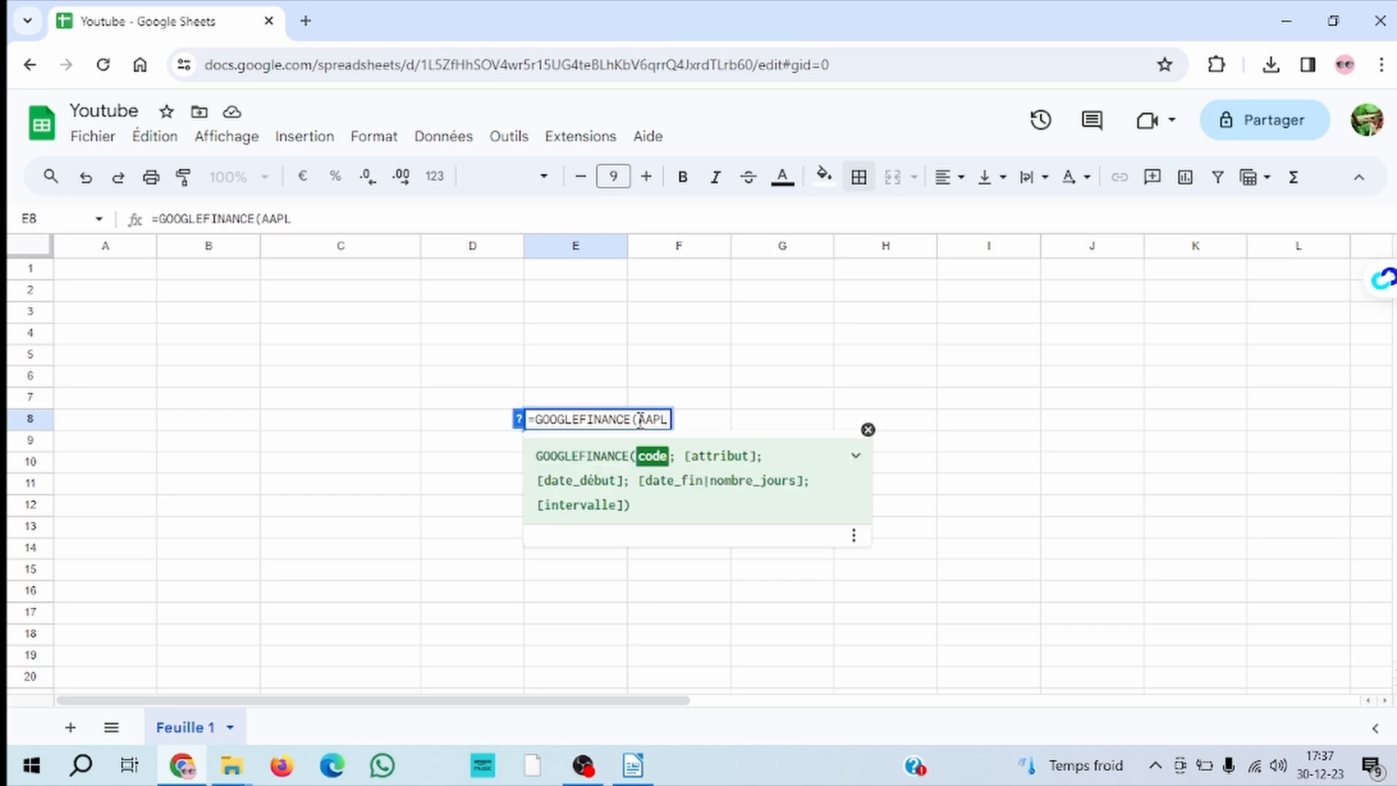
text("AAPL)
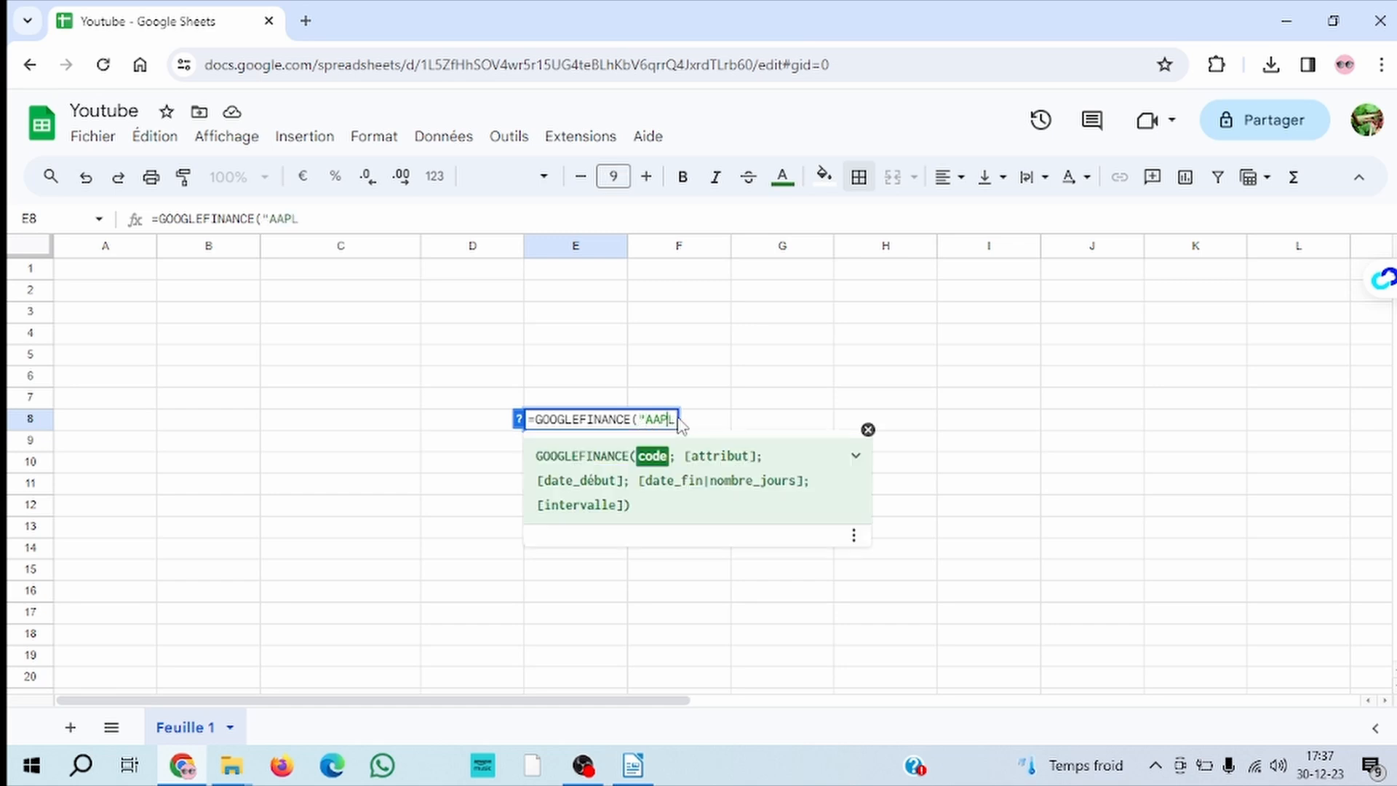
text(")
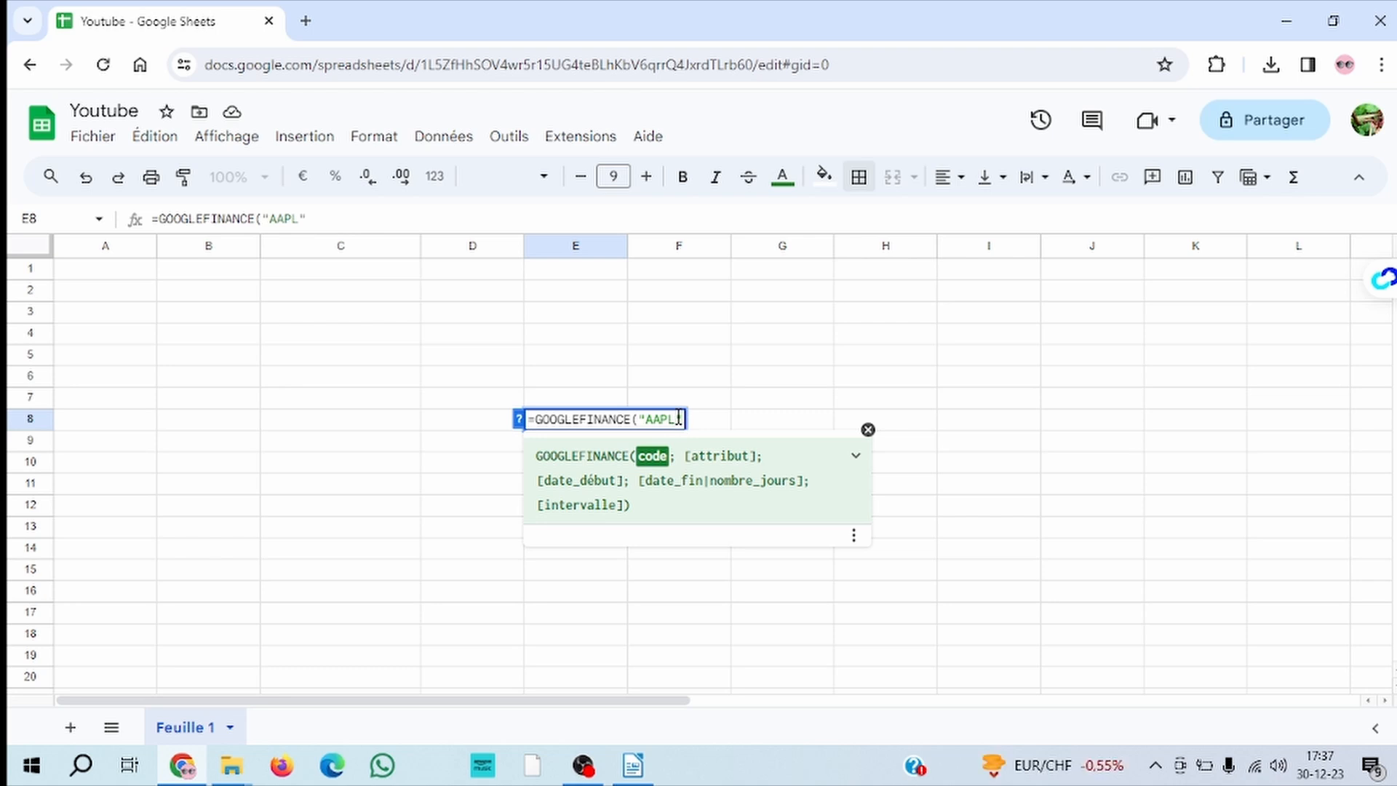
text())
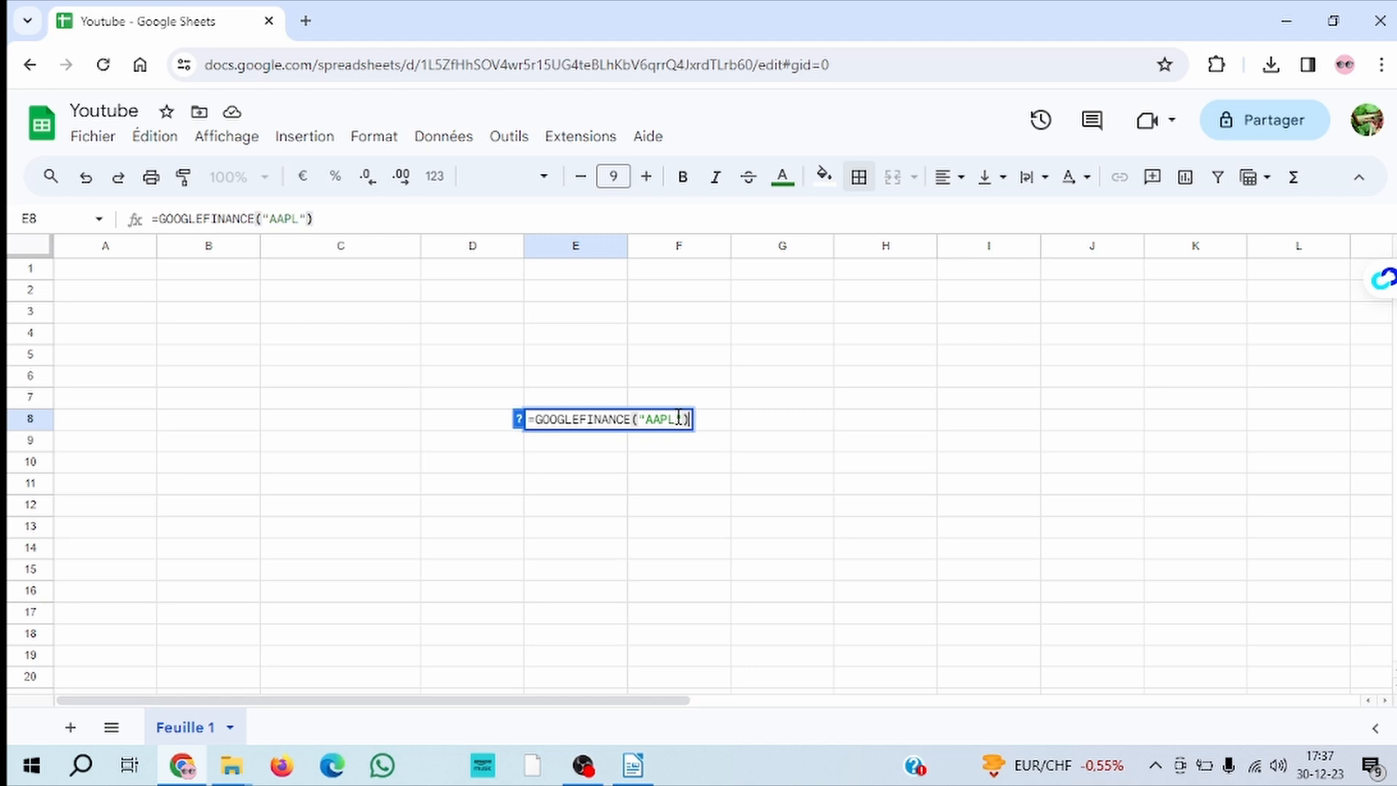
key(Return)
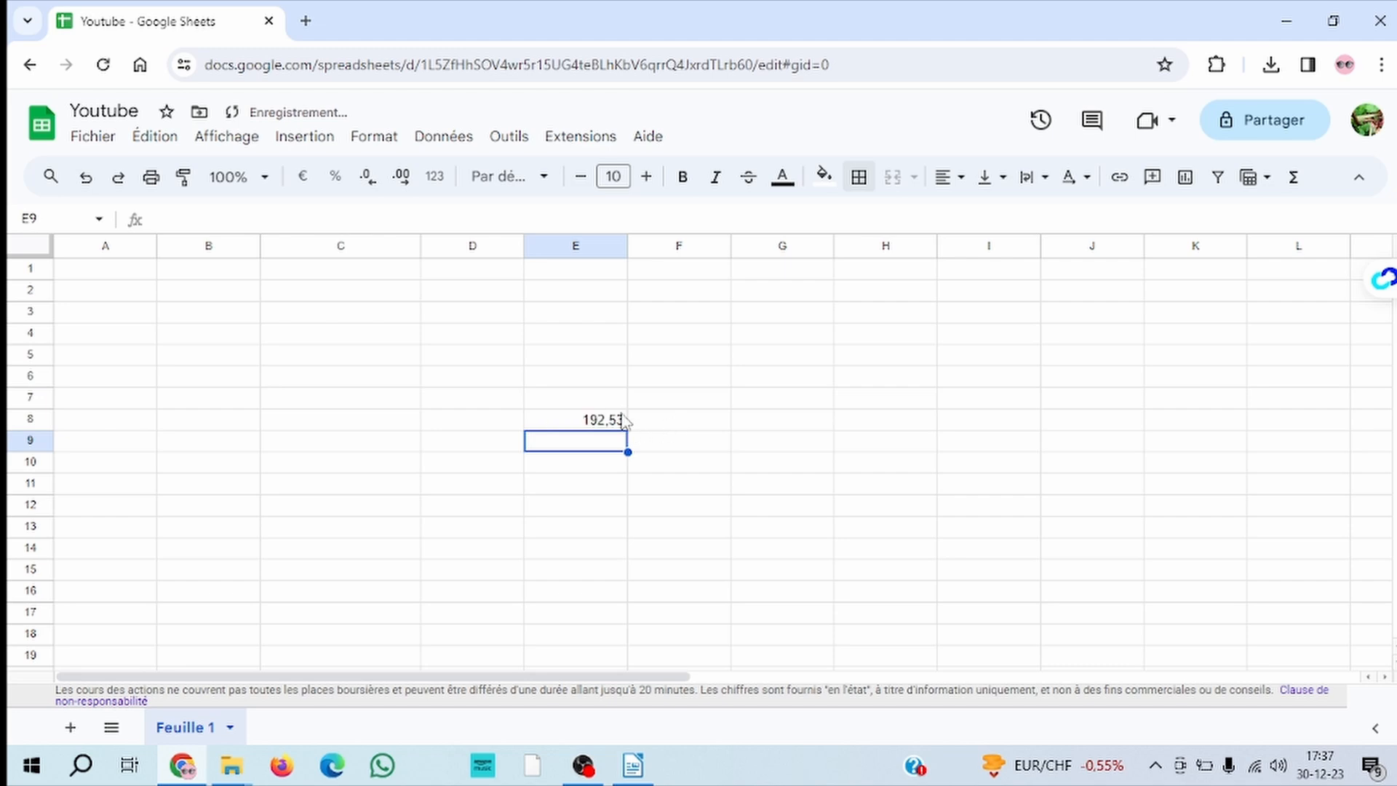
click(570, 422)
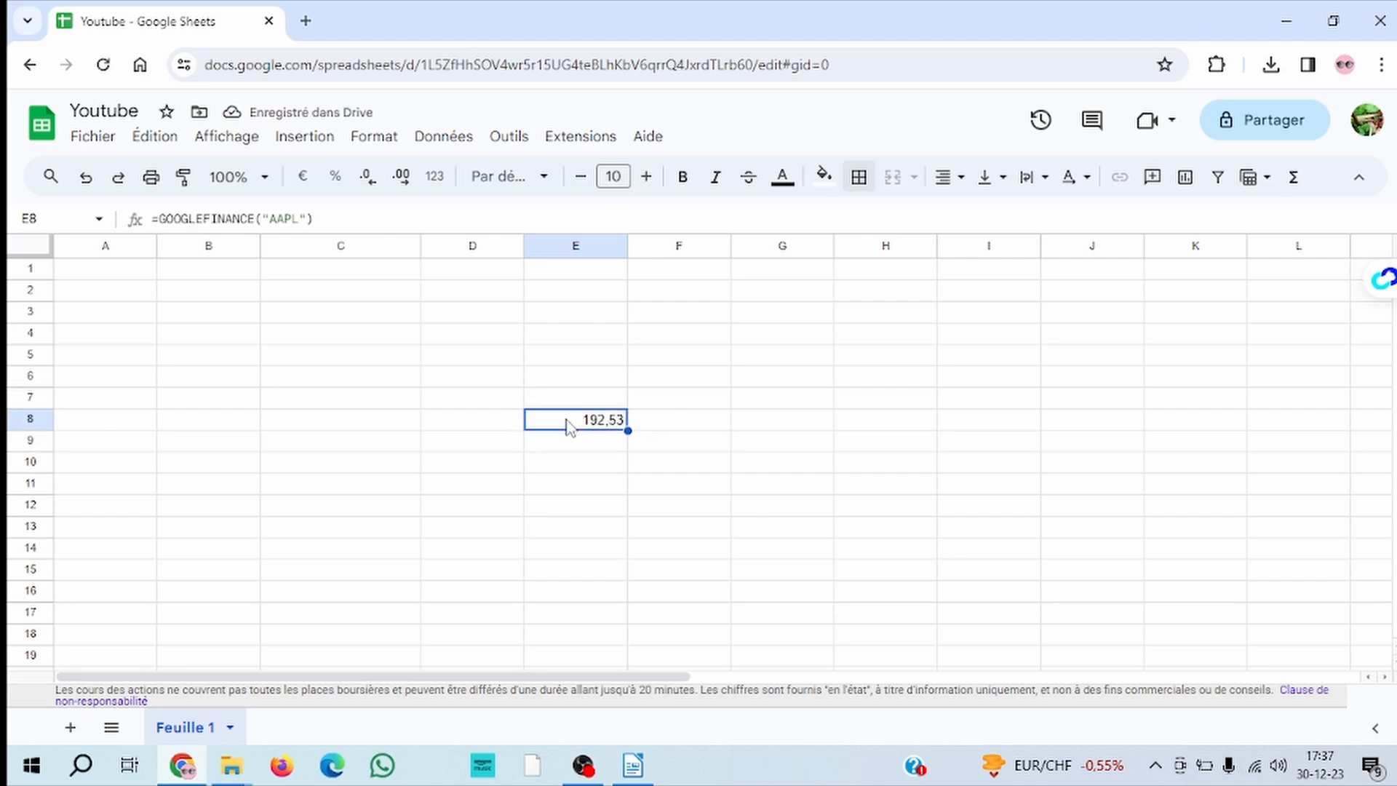
Label the Apple share price by entering the heading "Prix" in cell E7
click(568, 396)
text(Prix)
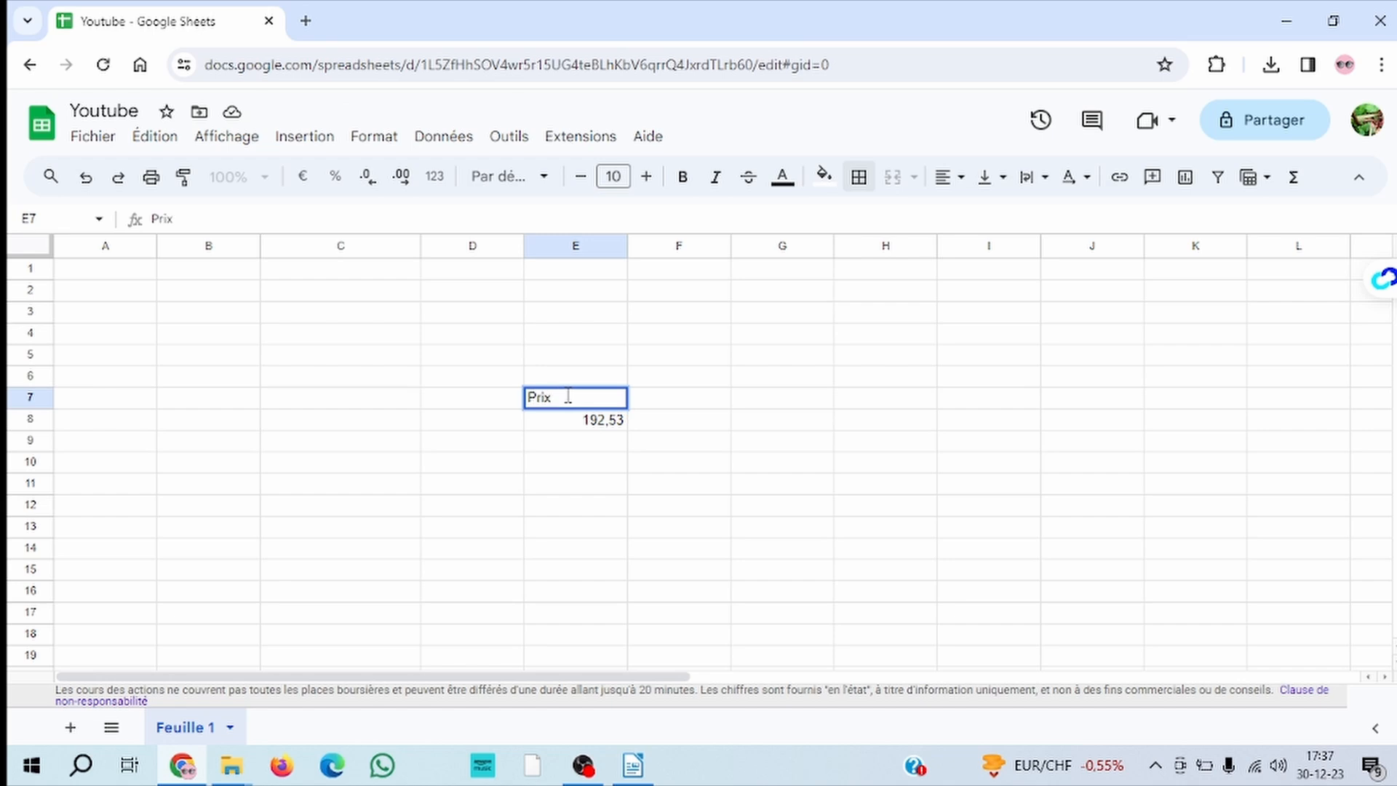
click(601, 446)
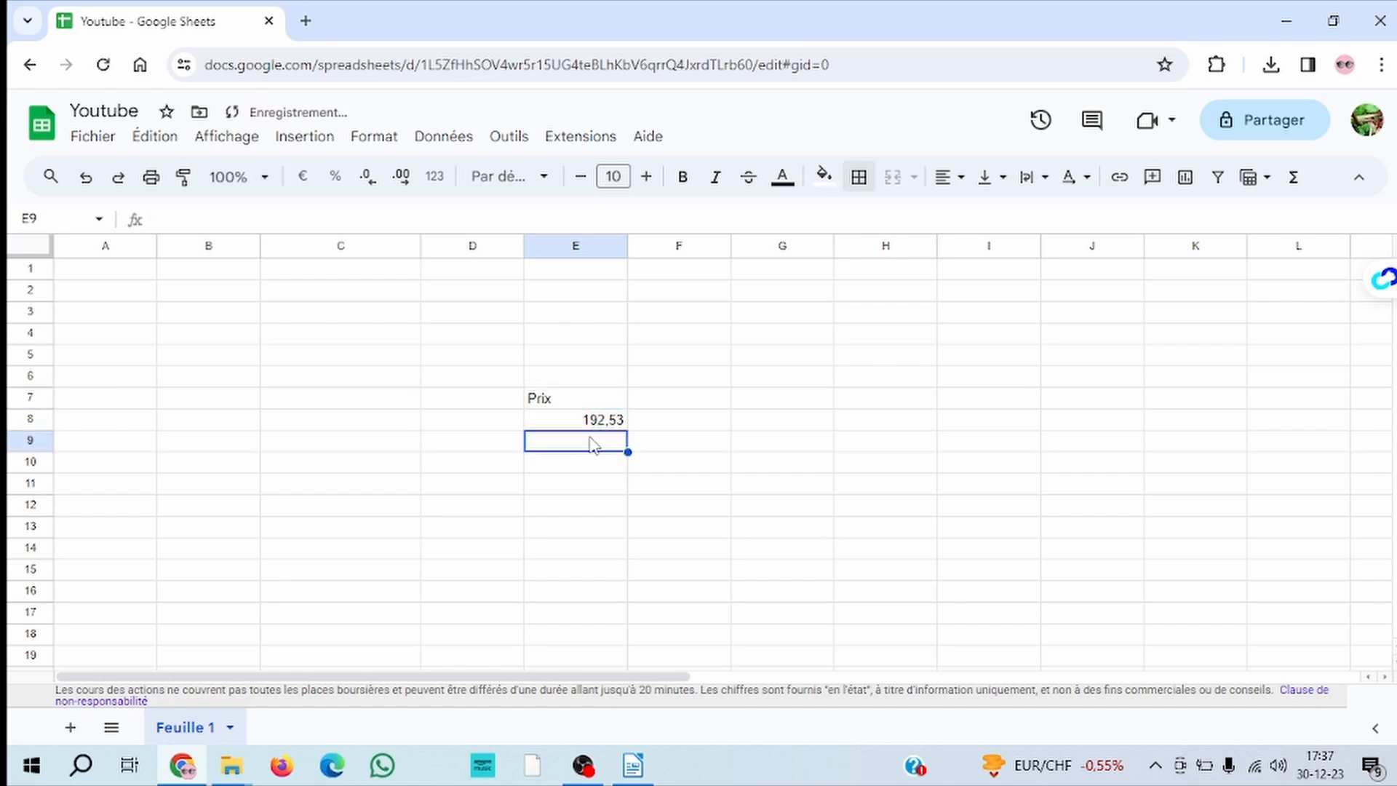
double_click(590, 445)
text(=)
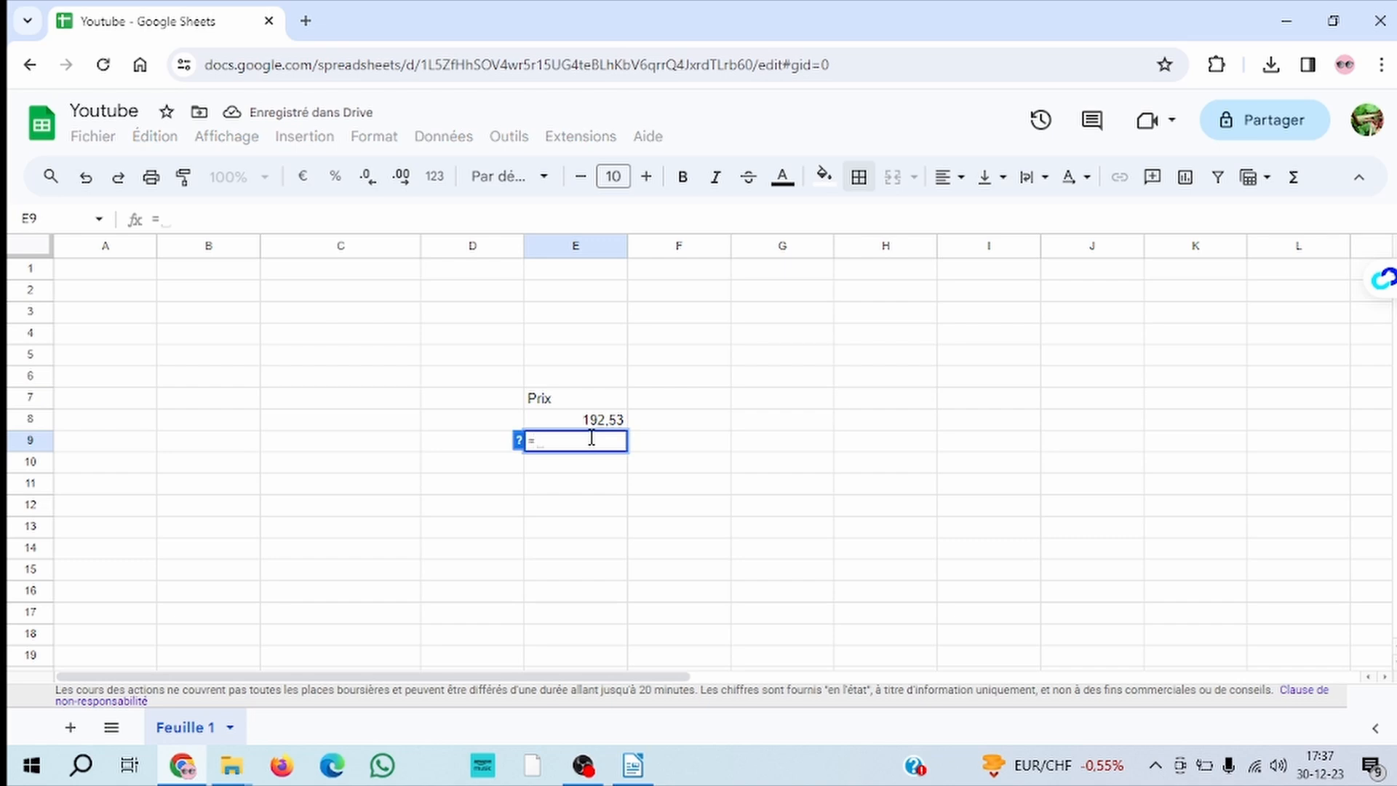
text(google)
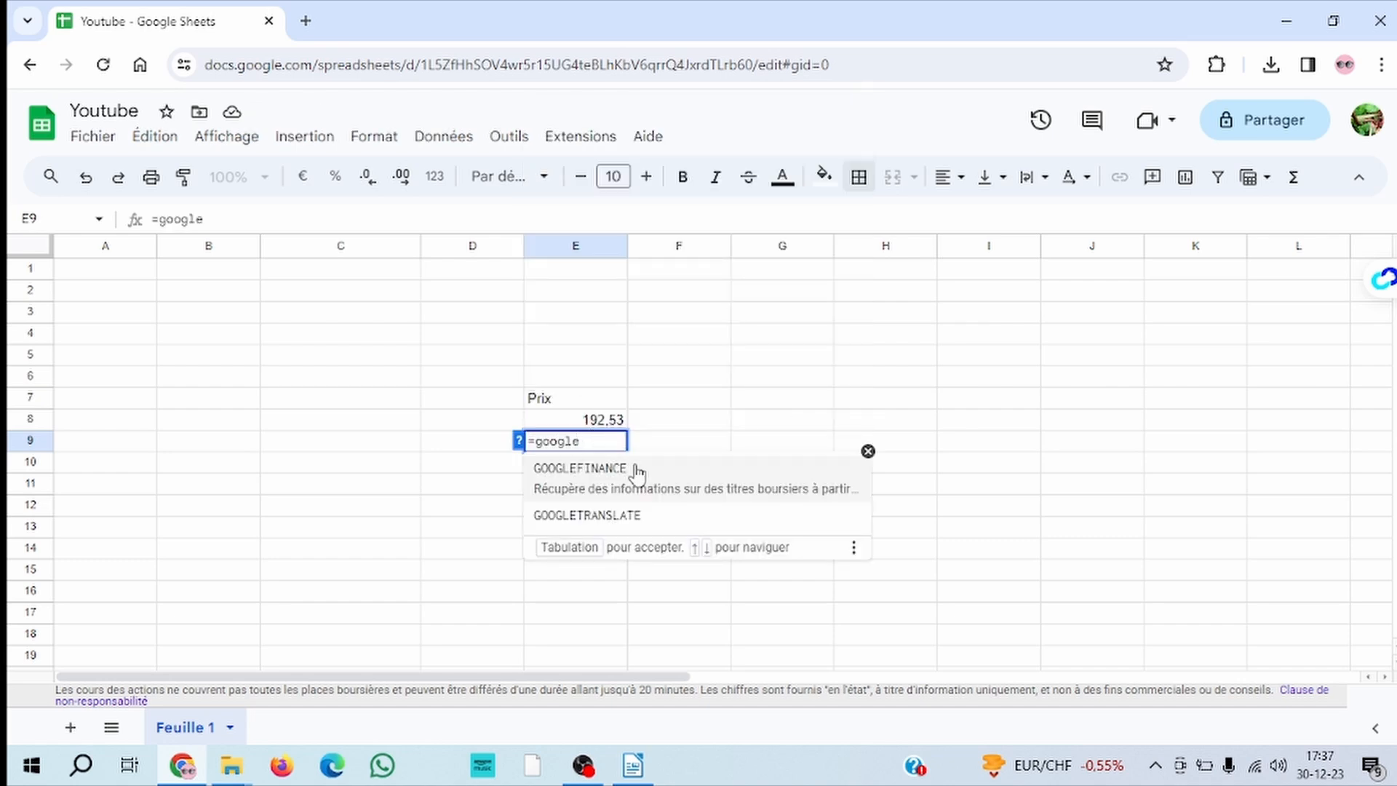
click(636, 470)
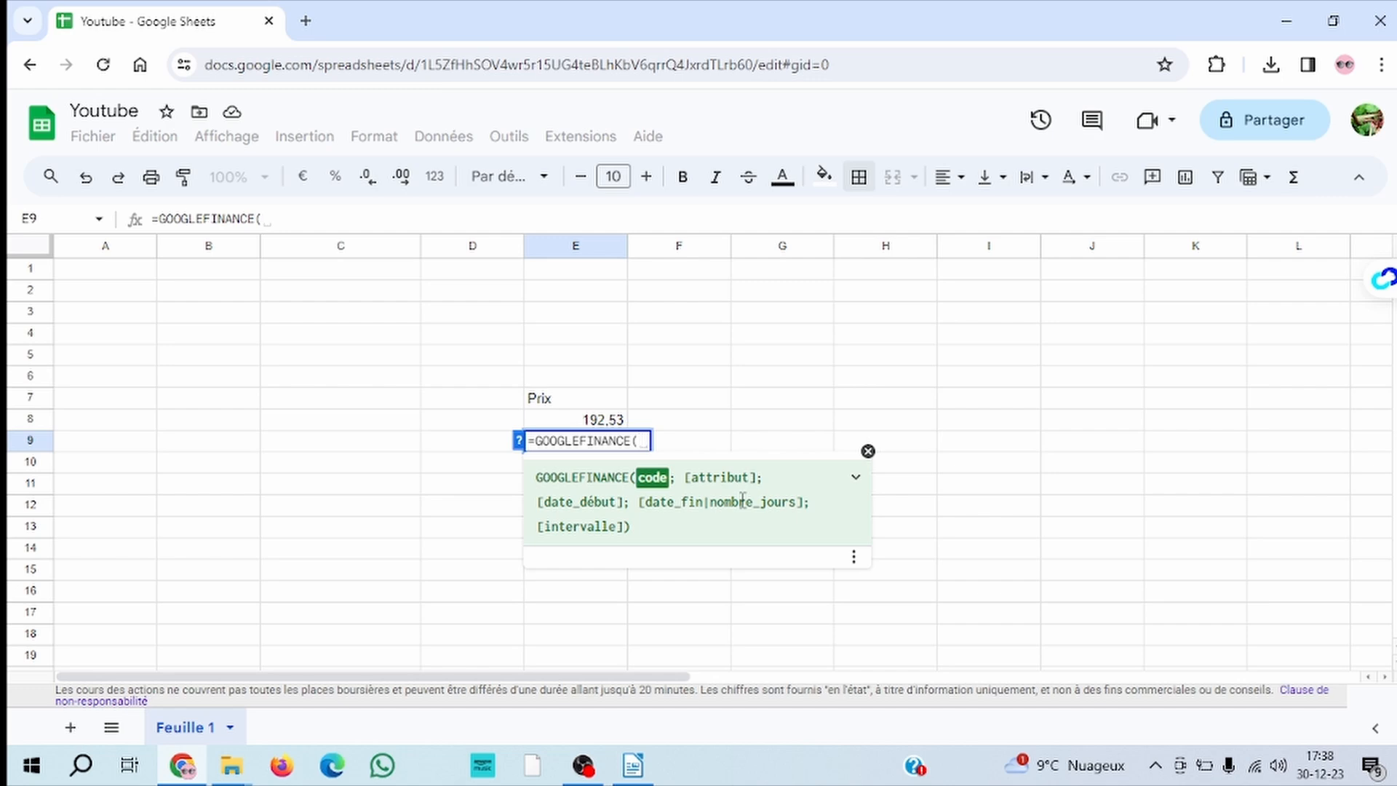
click(868, 452)
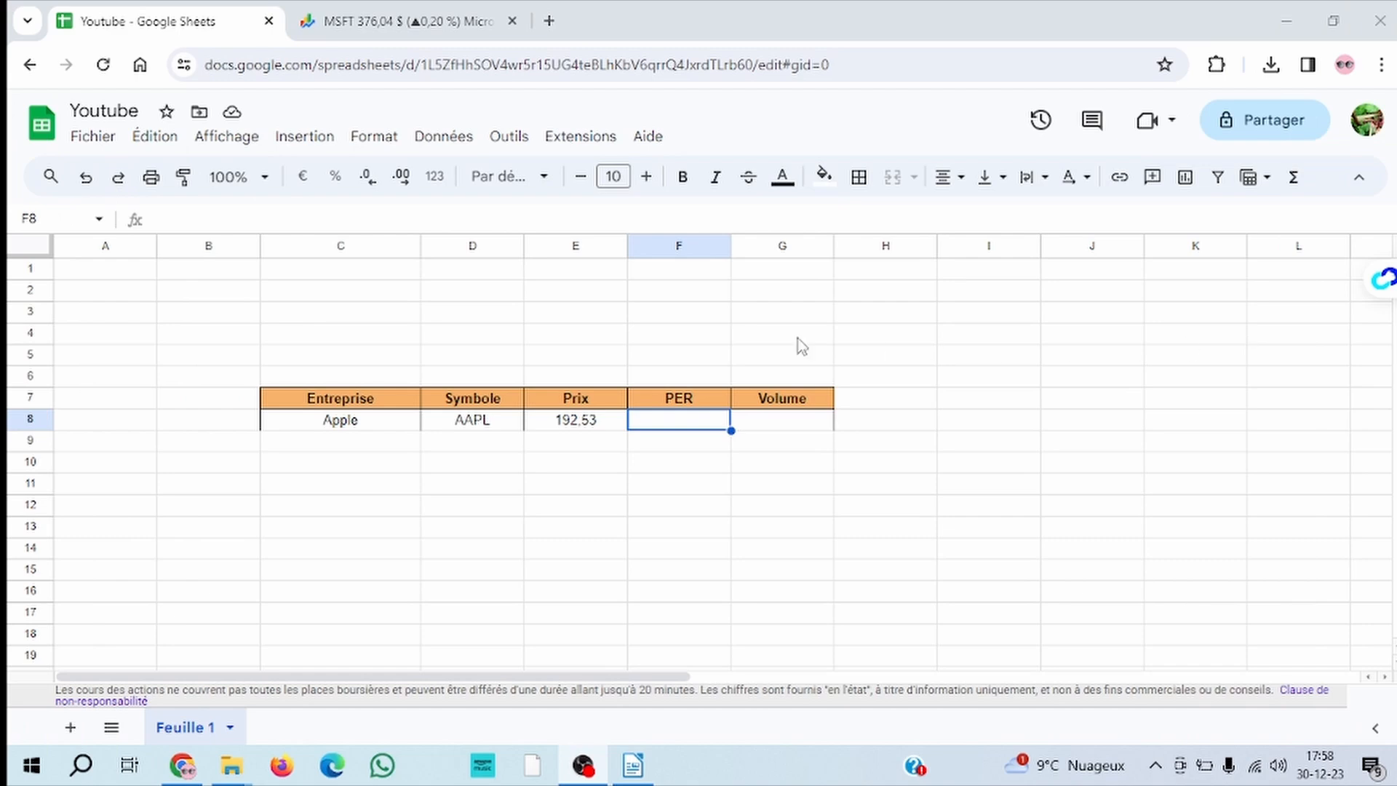
Enter the formula =GOOGLEFINANCE("AAPL";"PE") in cell F8 under PER to retrieve Apple's price-earnings ratio
double_click(680, 421)
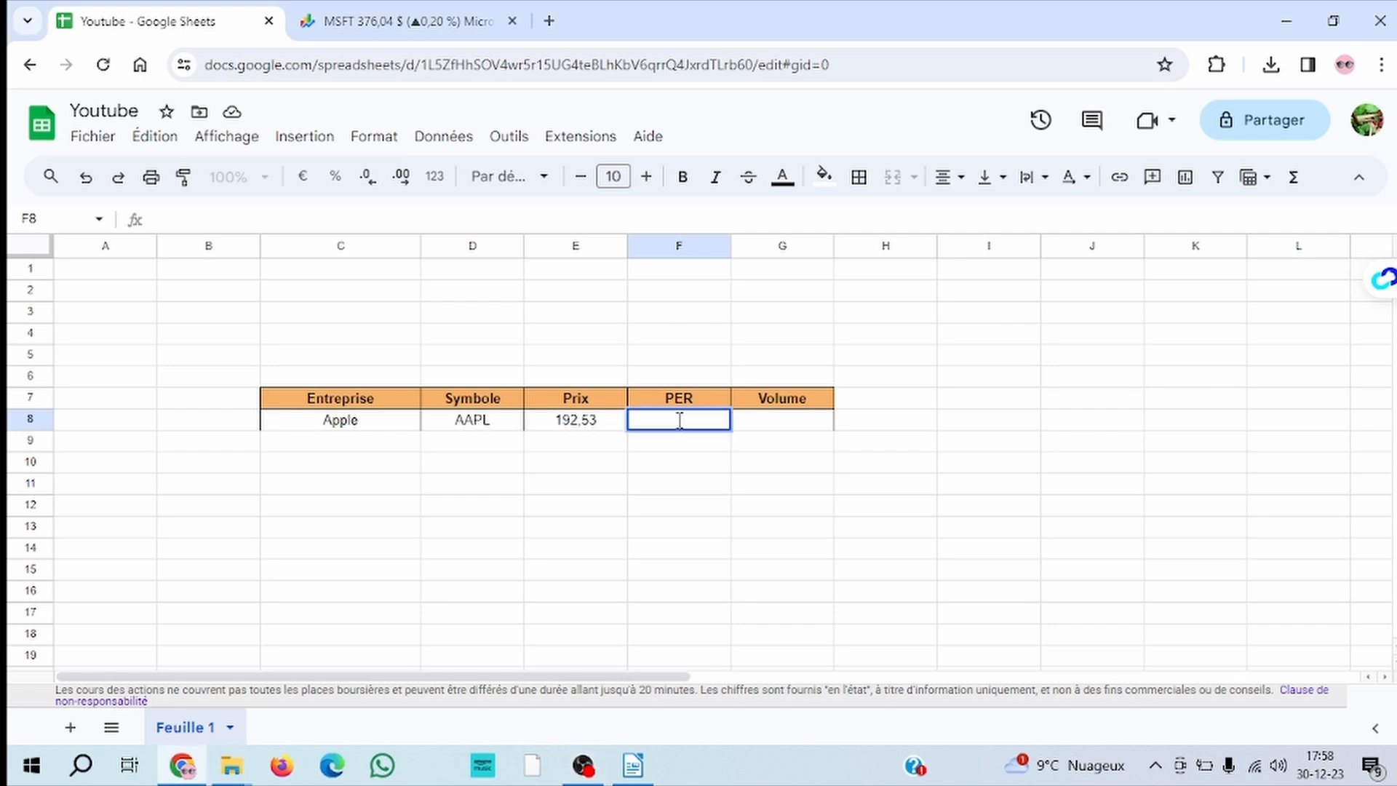
text(=google)
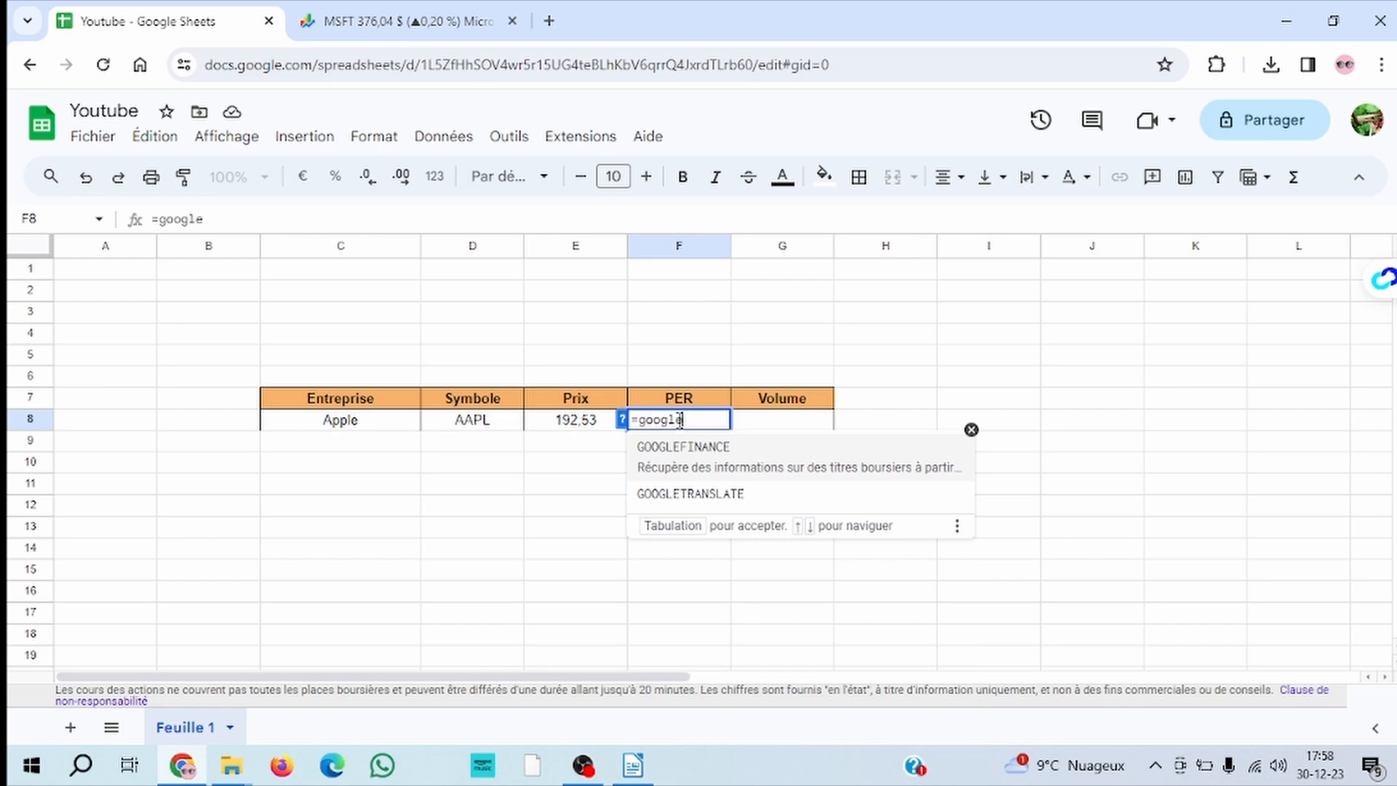
click(701, 447)
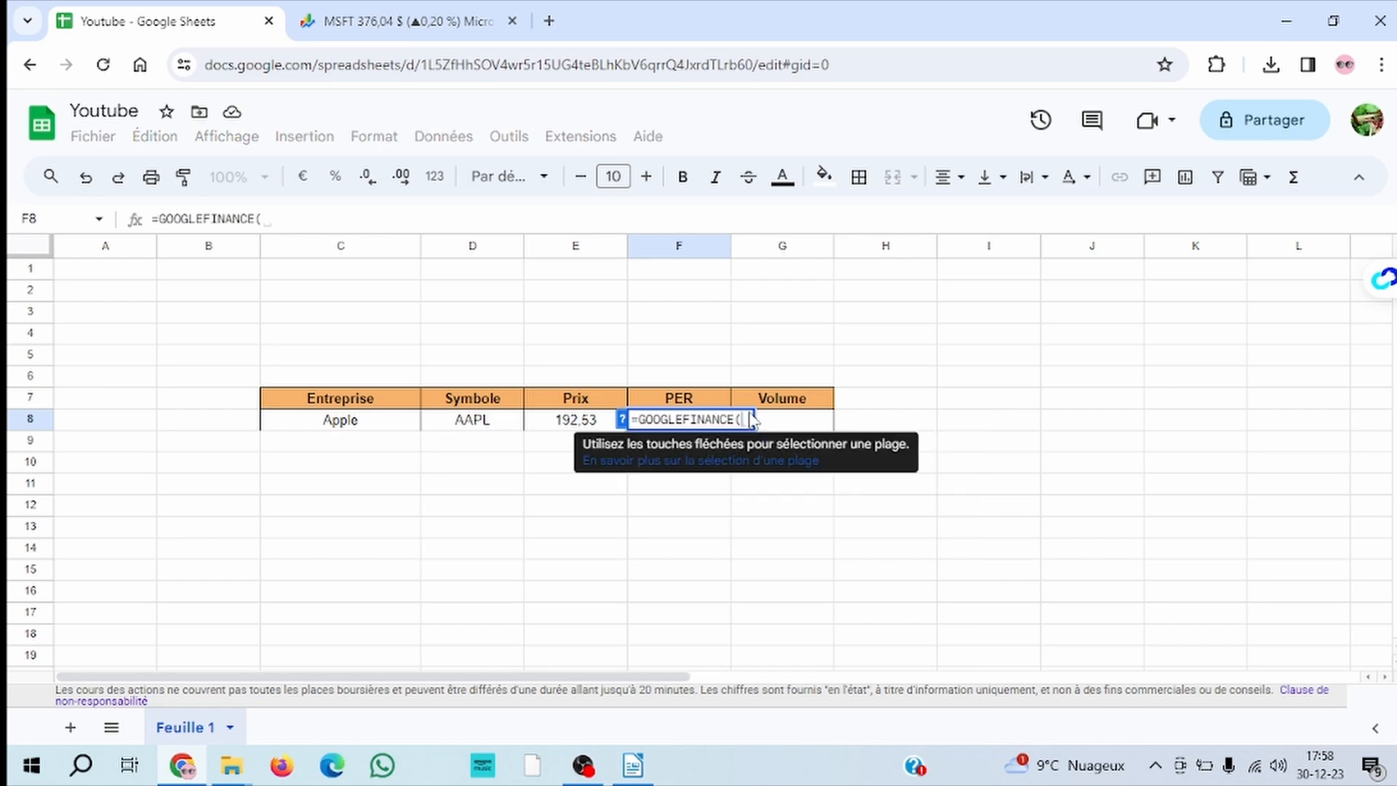
text("A)
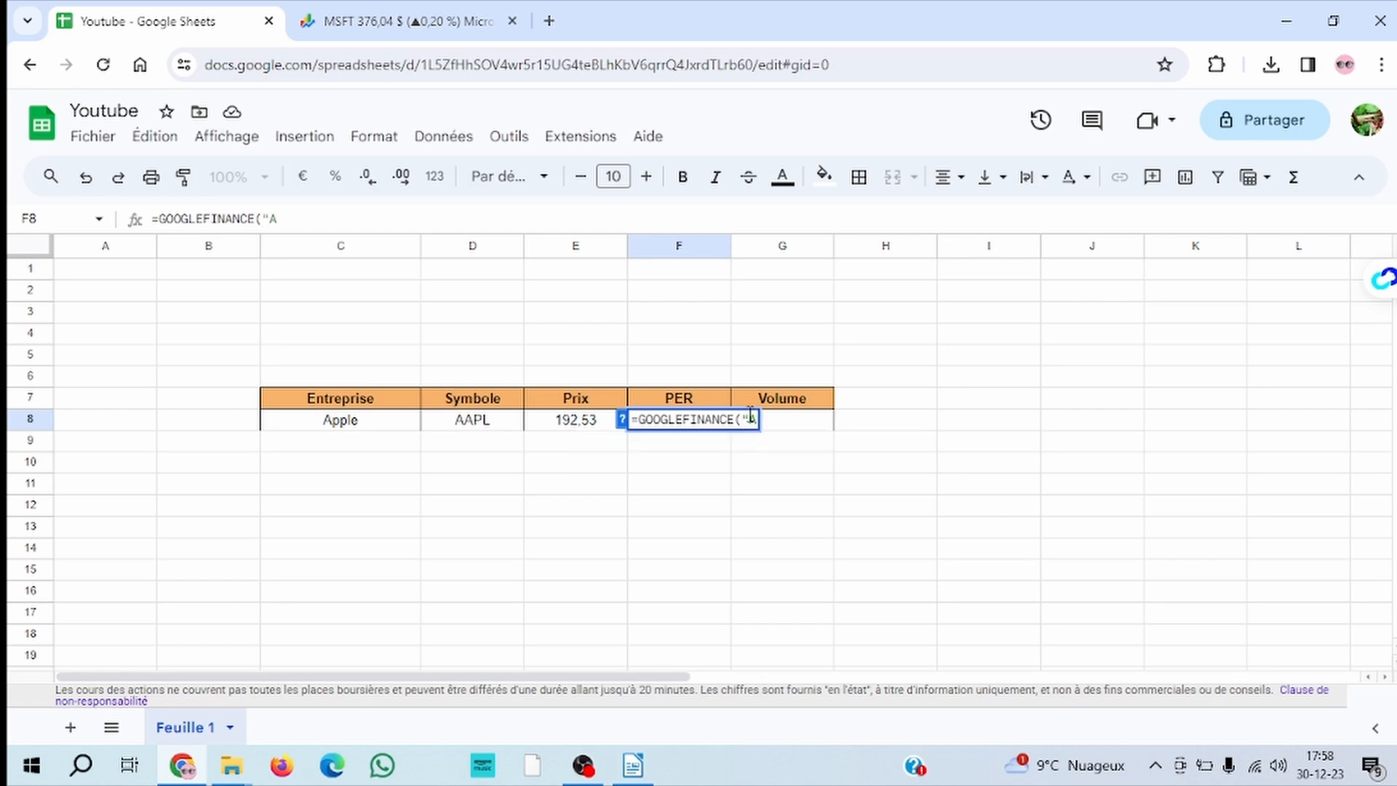
text(APL";)
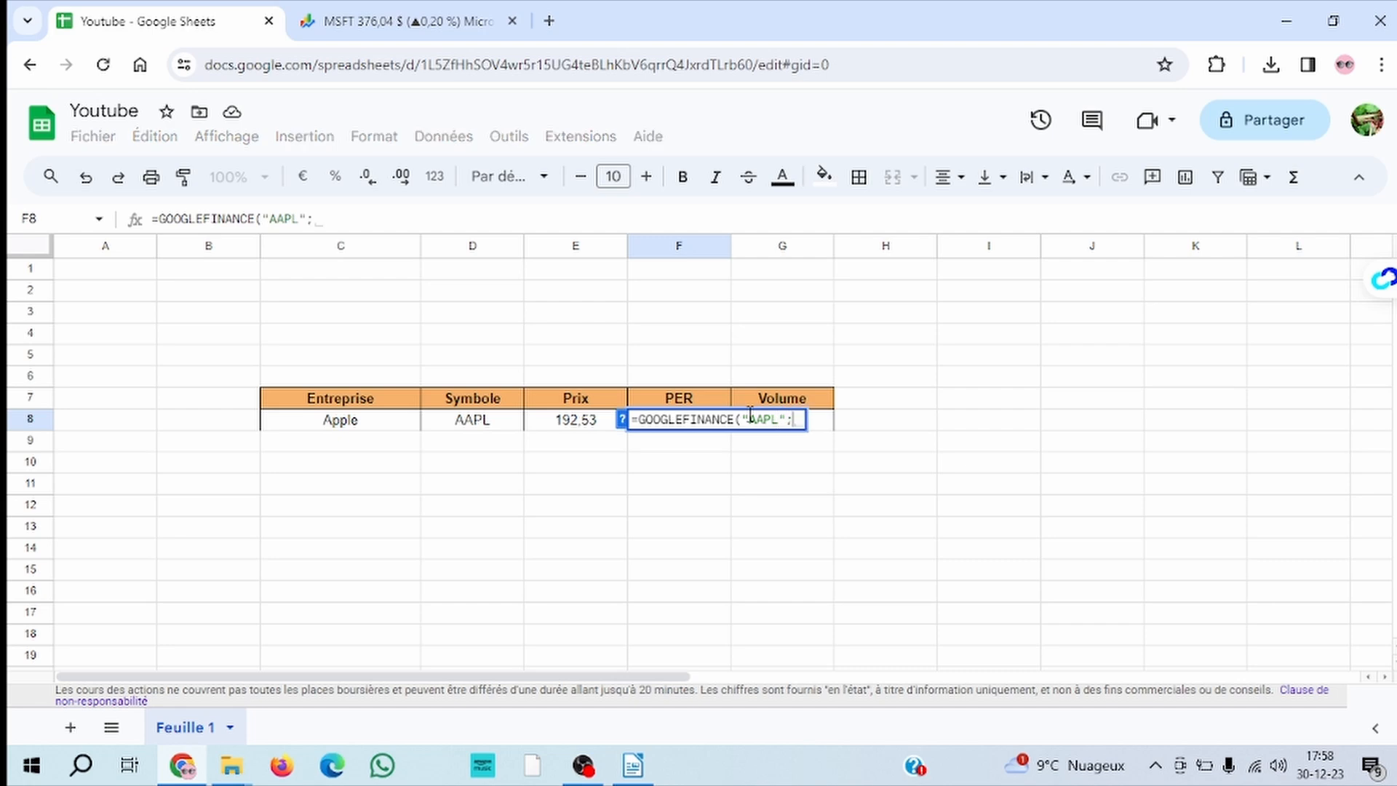
text(")
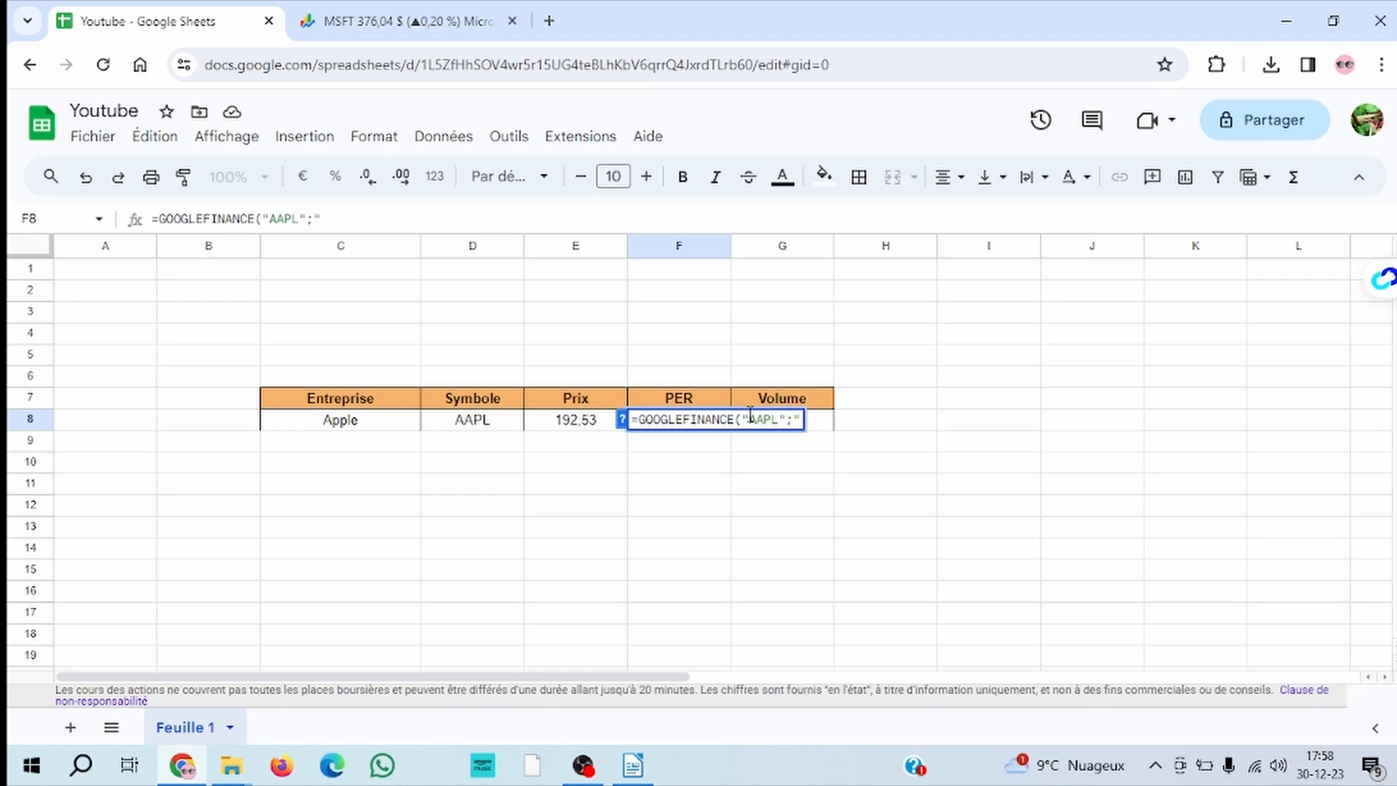
text(PE"))
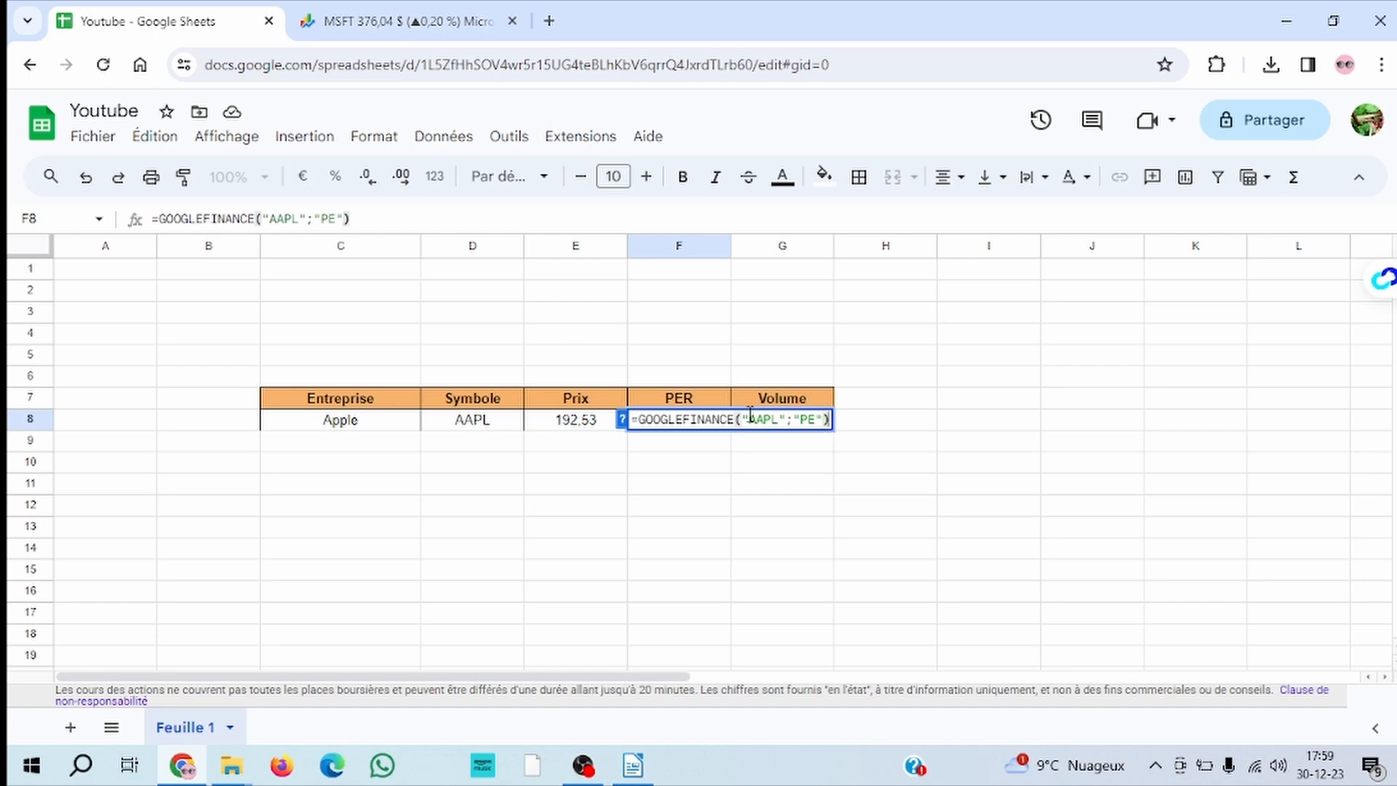
key(Return)
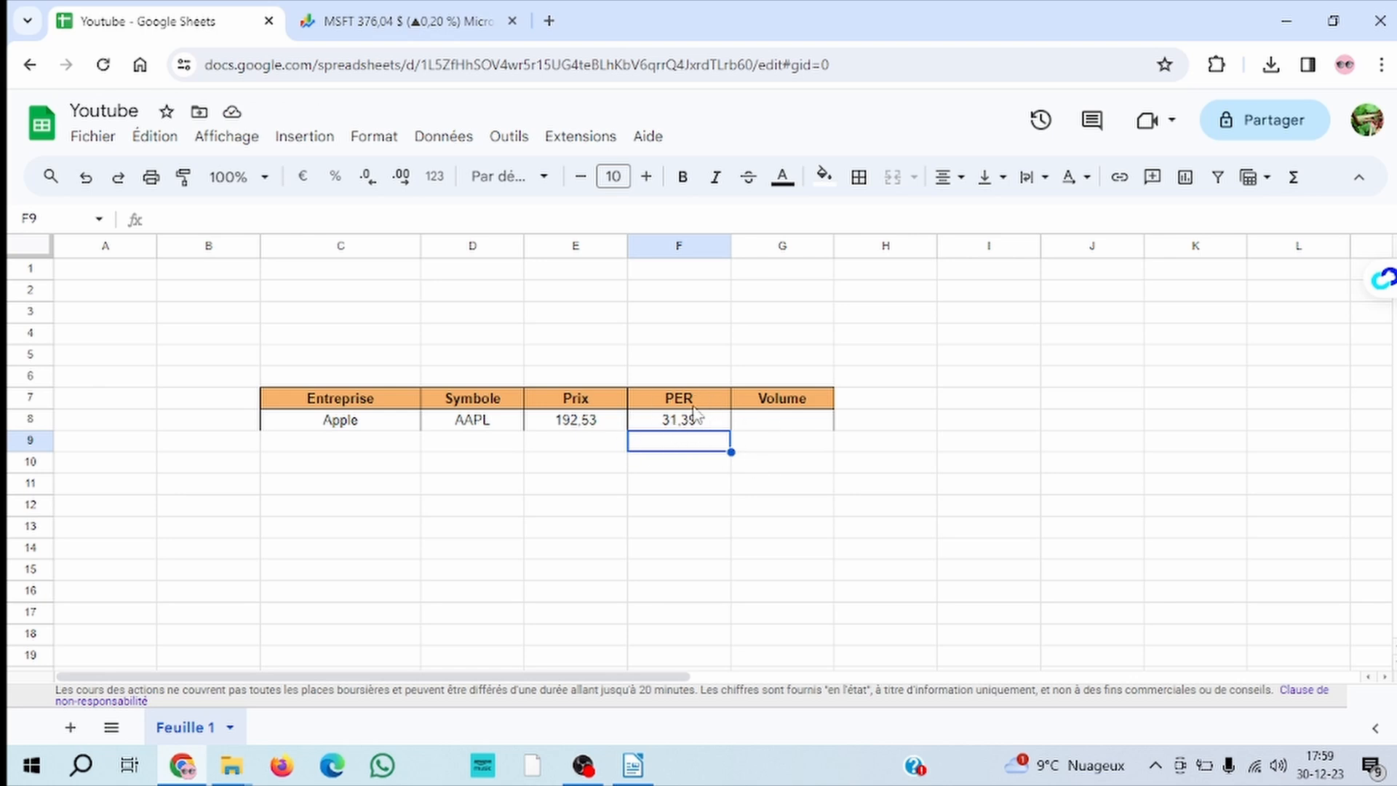
Enter the formula =GOOGLEFINANCE("AAPL";"Volume") in cell G8 under Volume to retrieve Apple's trading volume
click(767, 423)
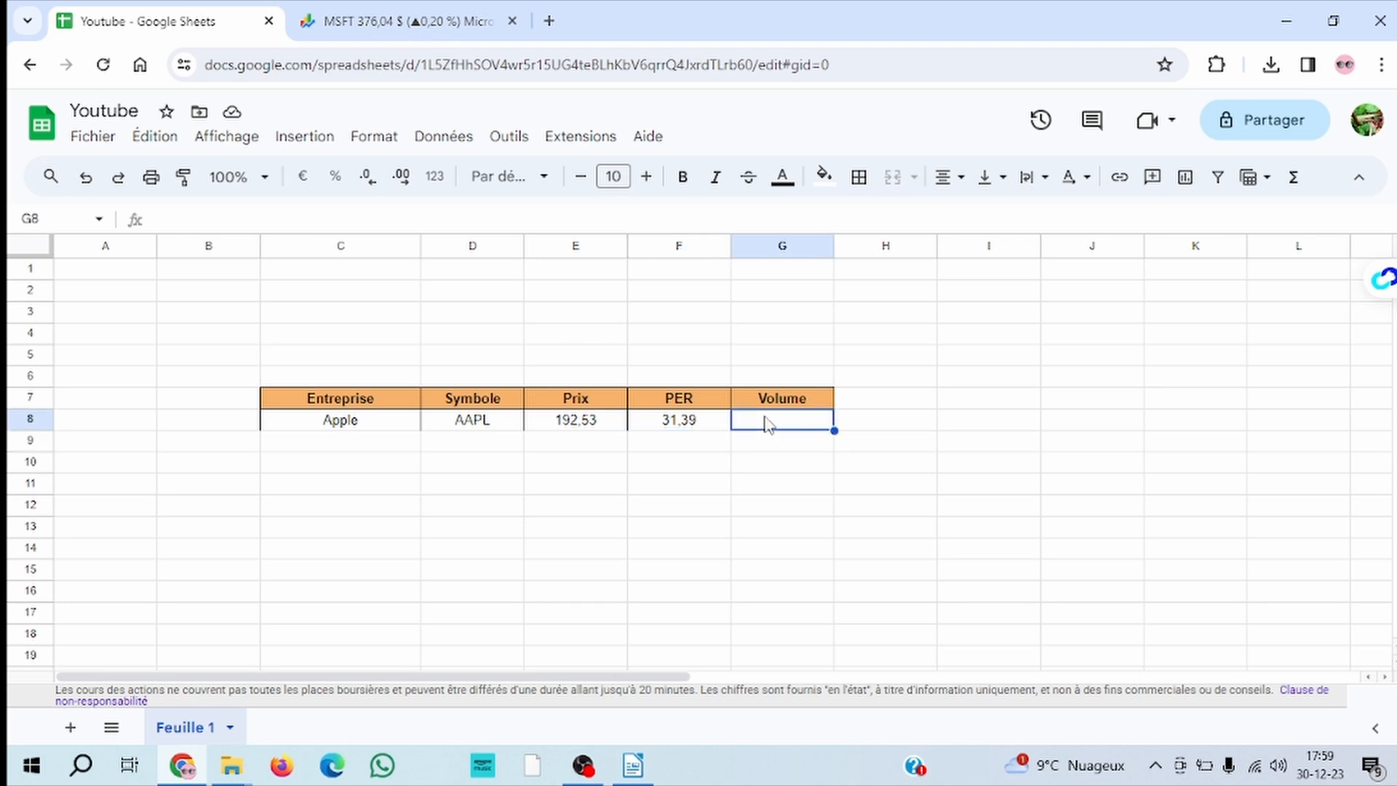
text(=google)
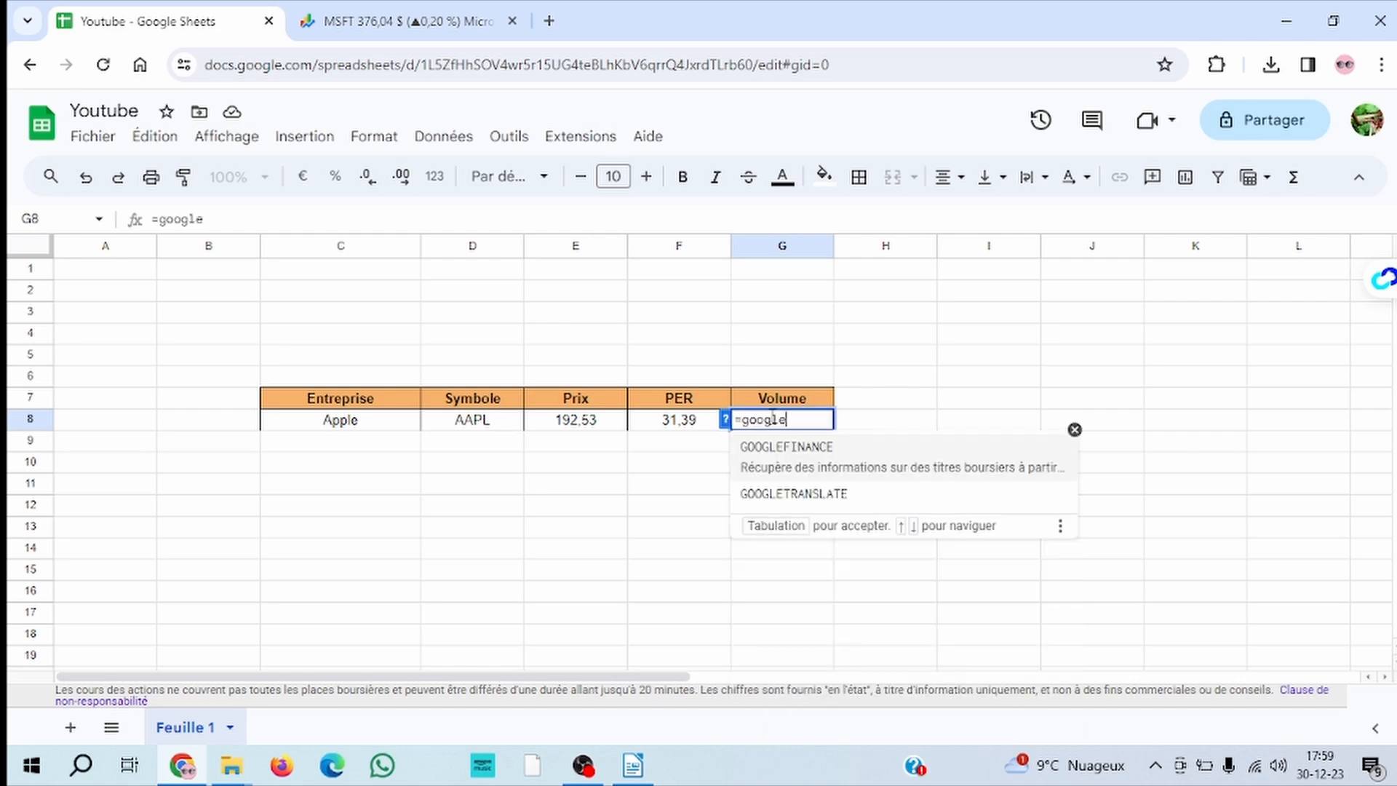
click(792, 463)
text("A)
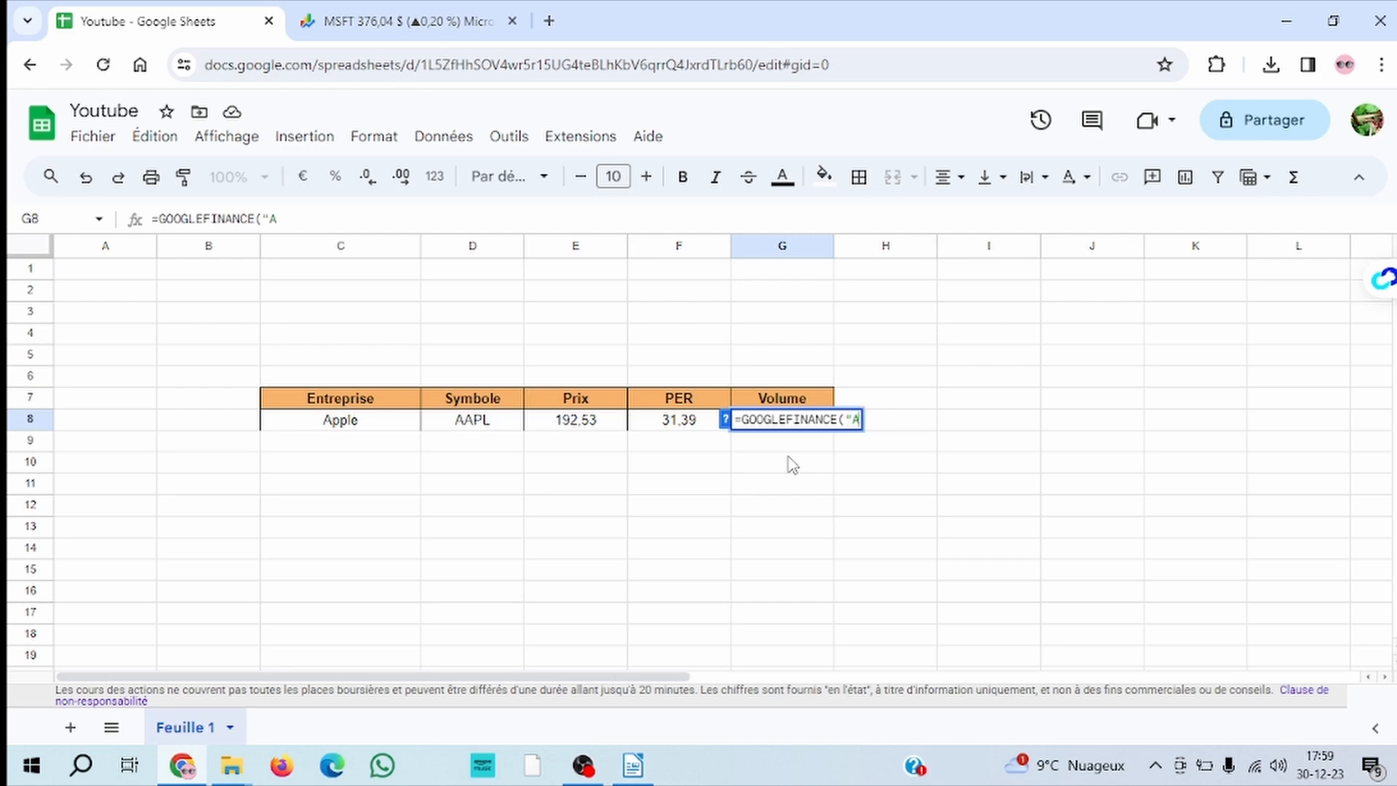
text(APM)
key(BackSpace)
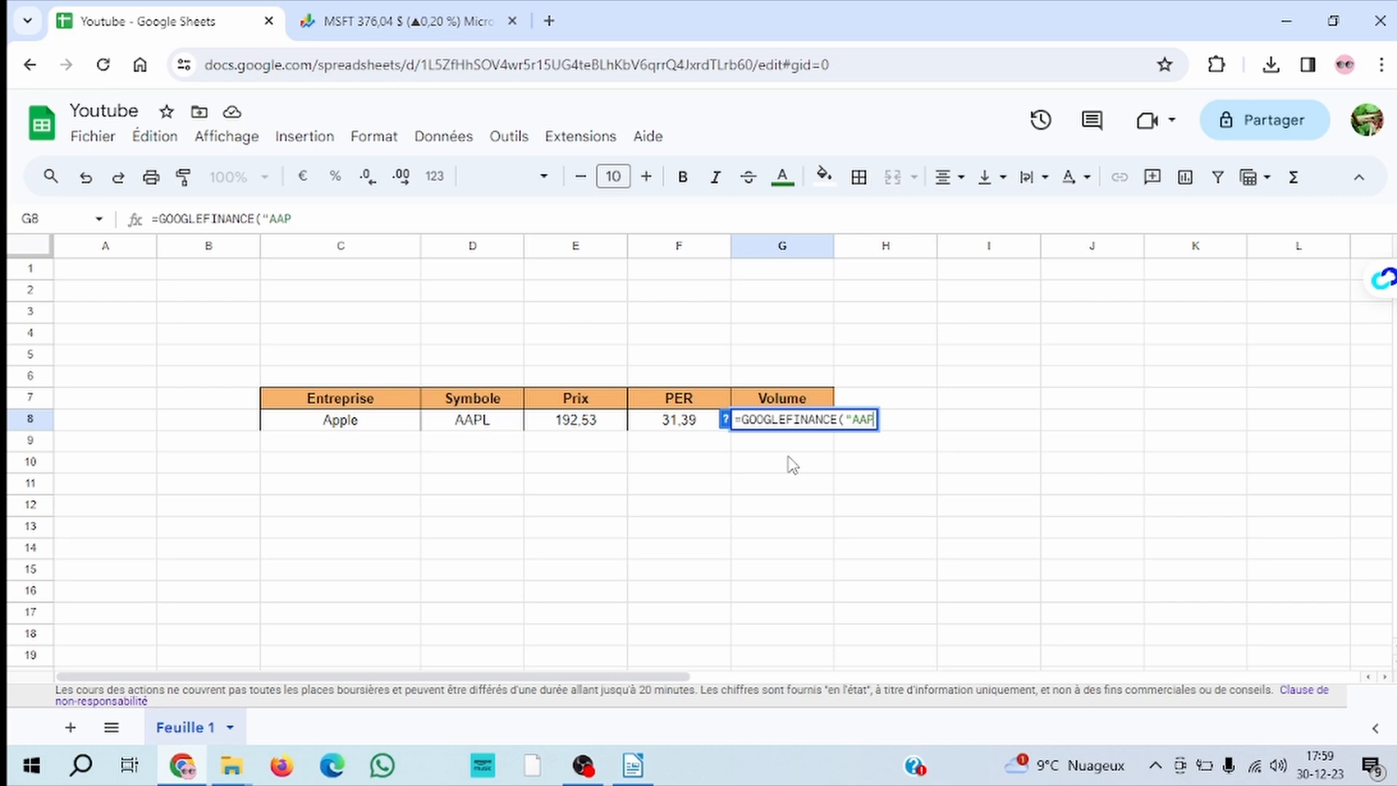
text(L";"V)
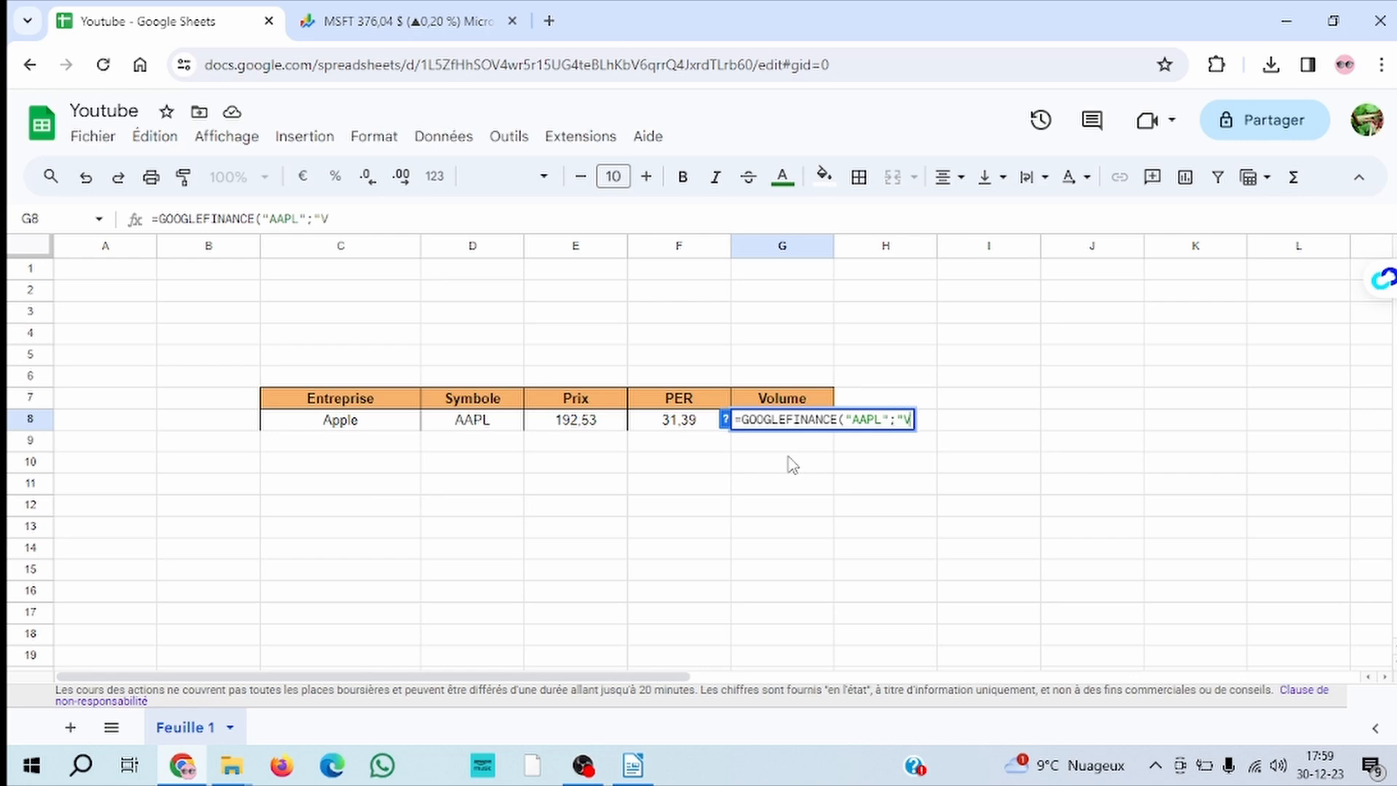
text(olume)
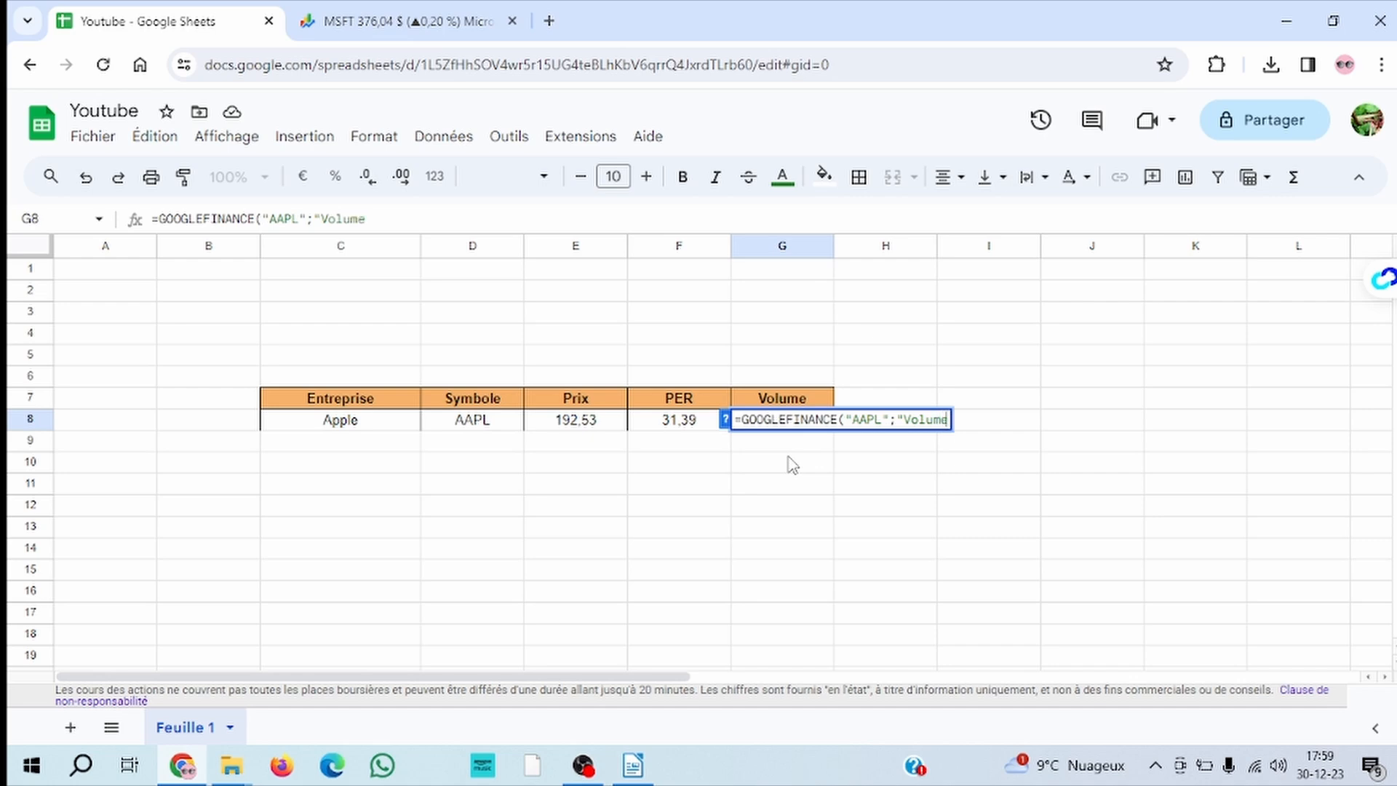
text("))
key(Return)
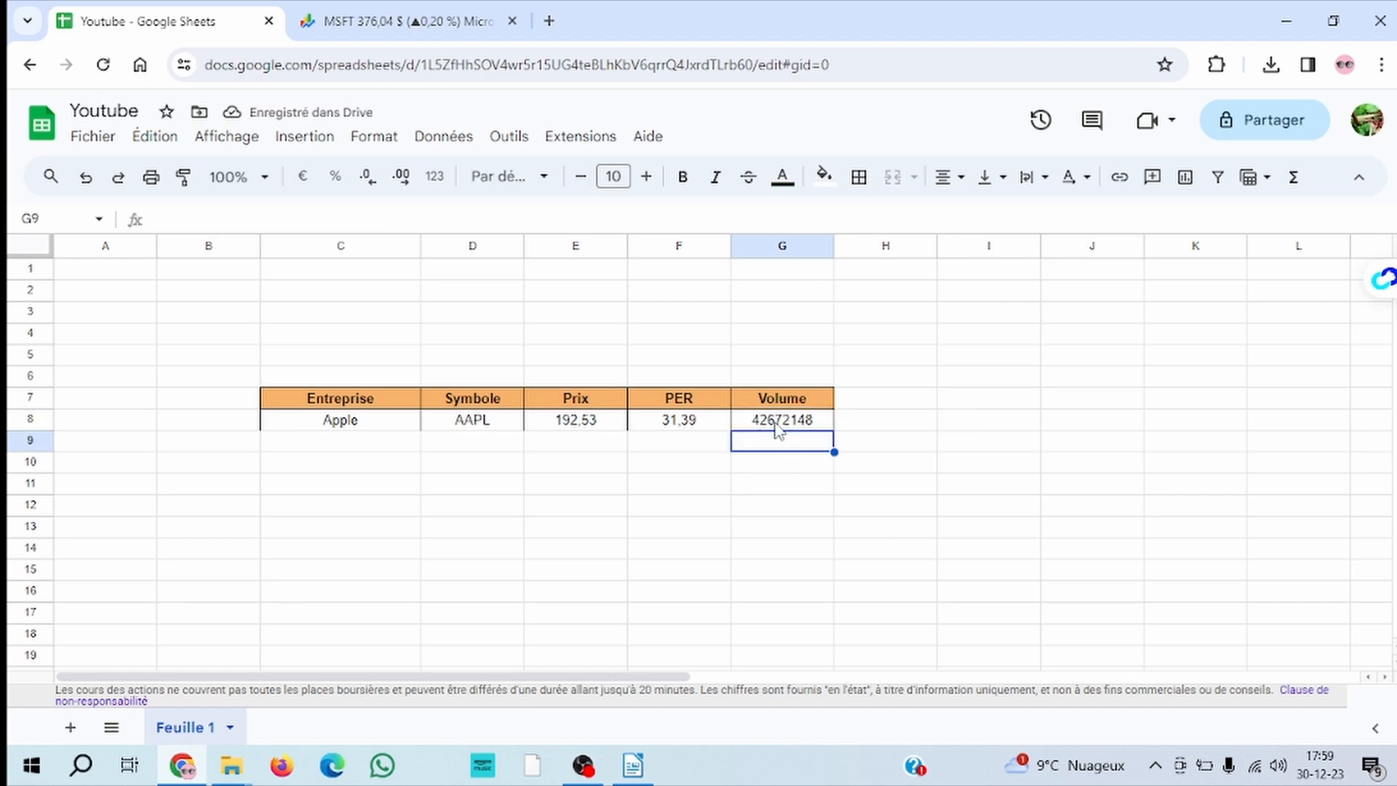
click(776, 429)
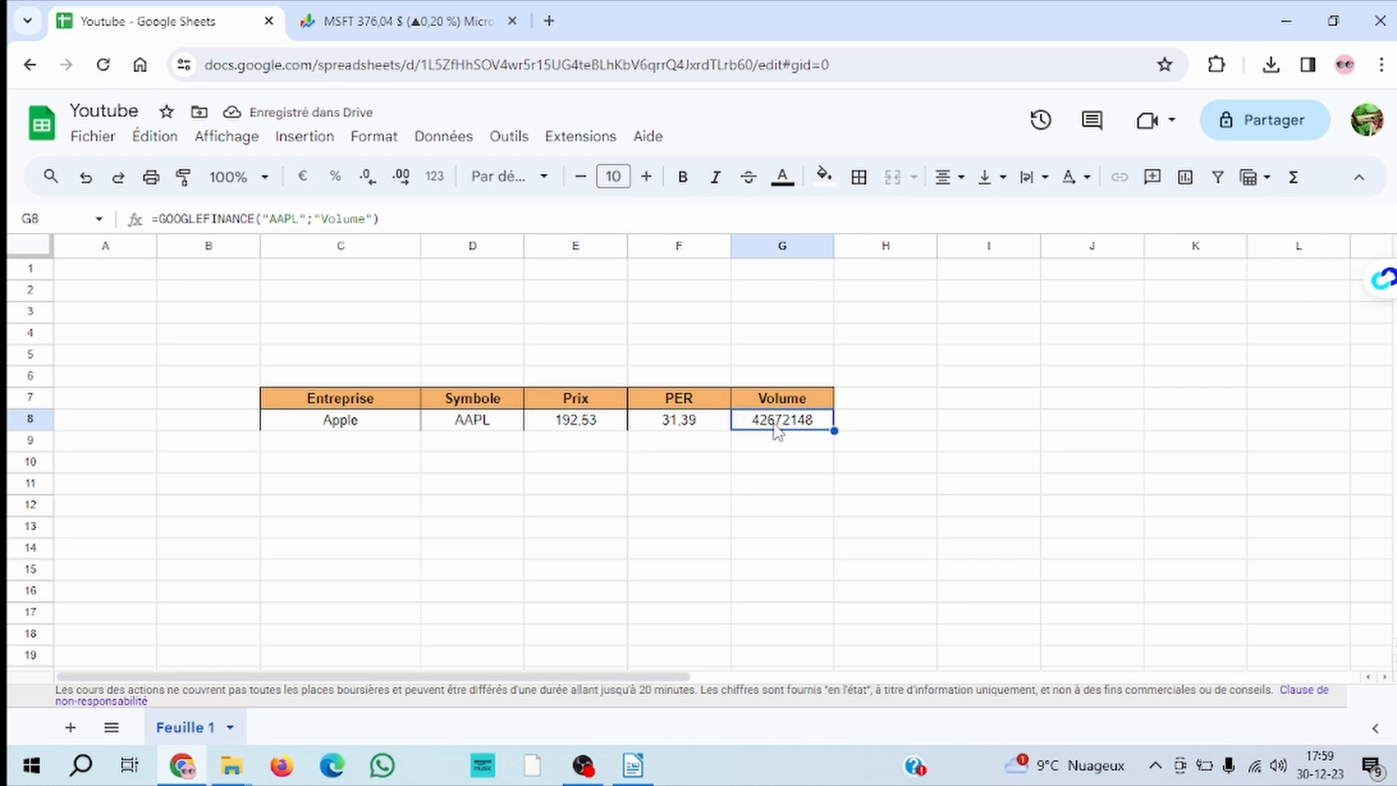
Add a second company to the table by entering "Netflix" in cell C9 under Entreprise
click(350, 444)
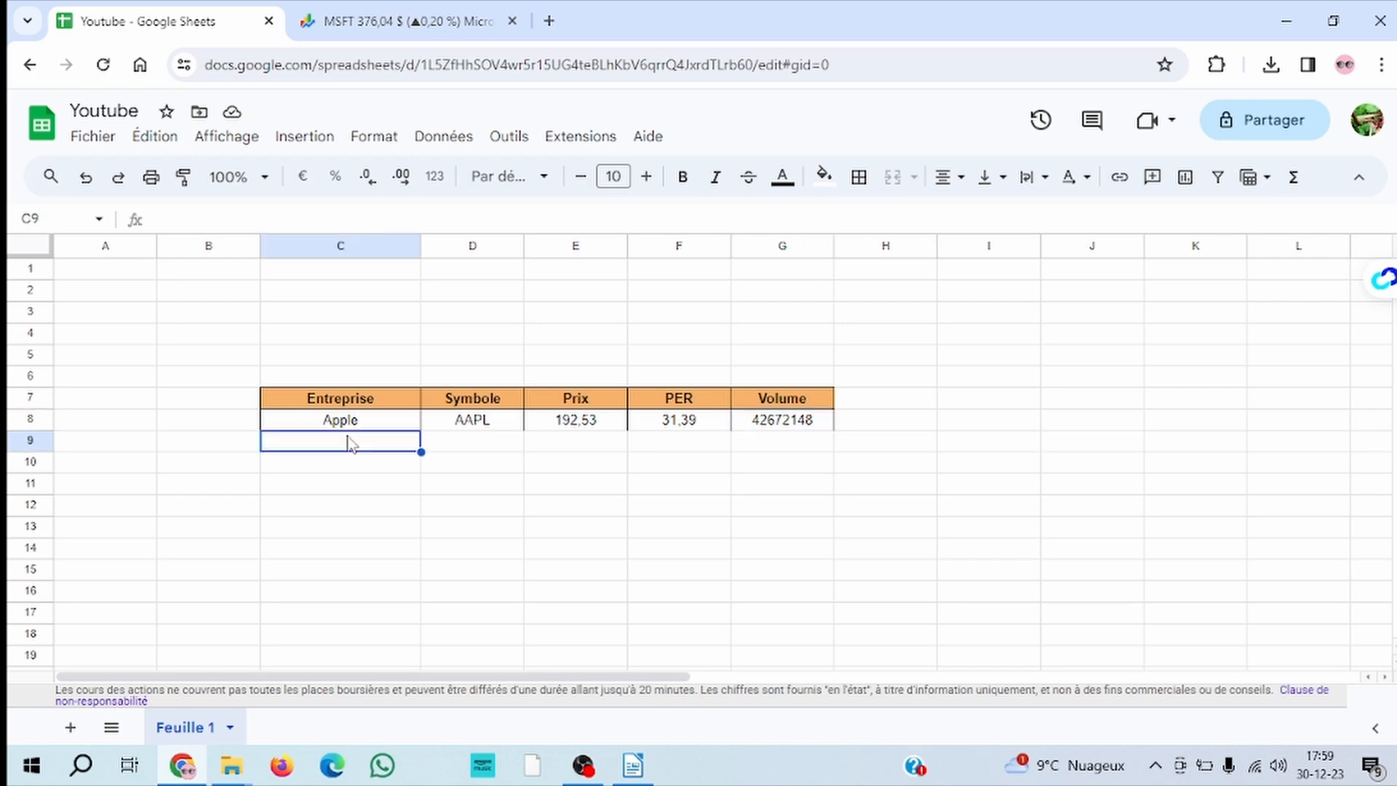
text(Net)
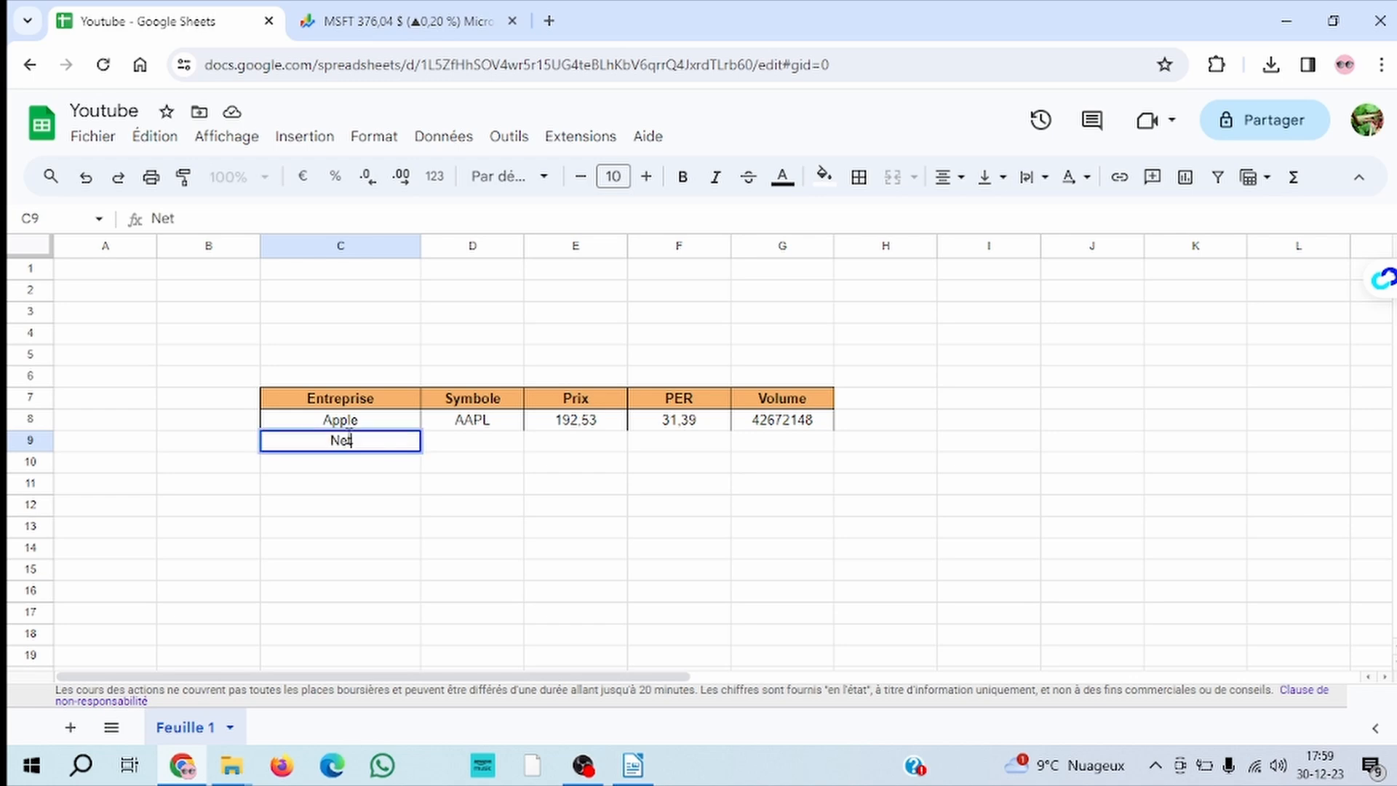
text(flix)
key(Return)
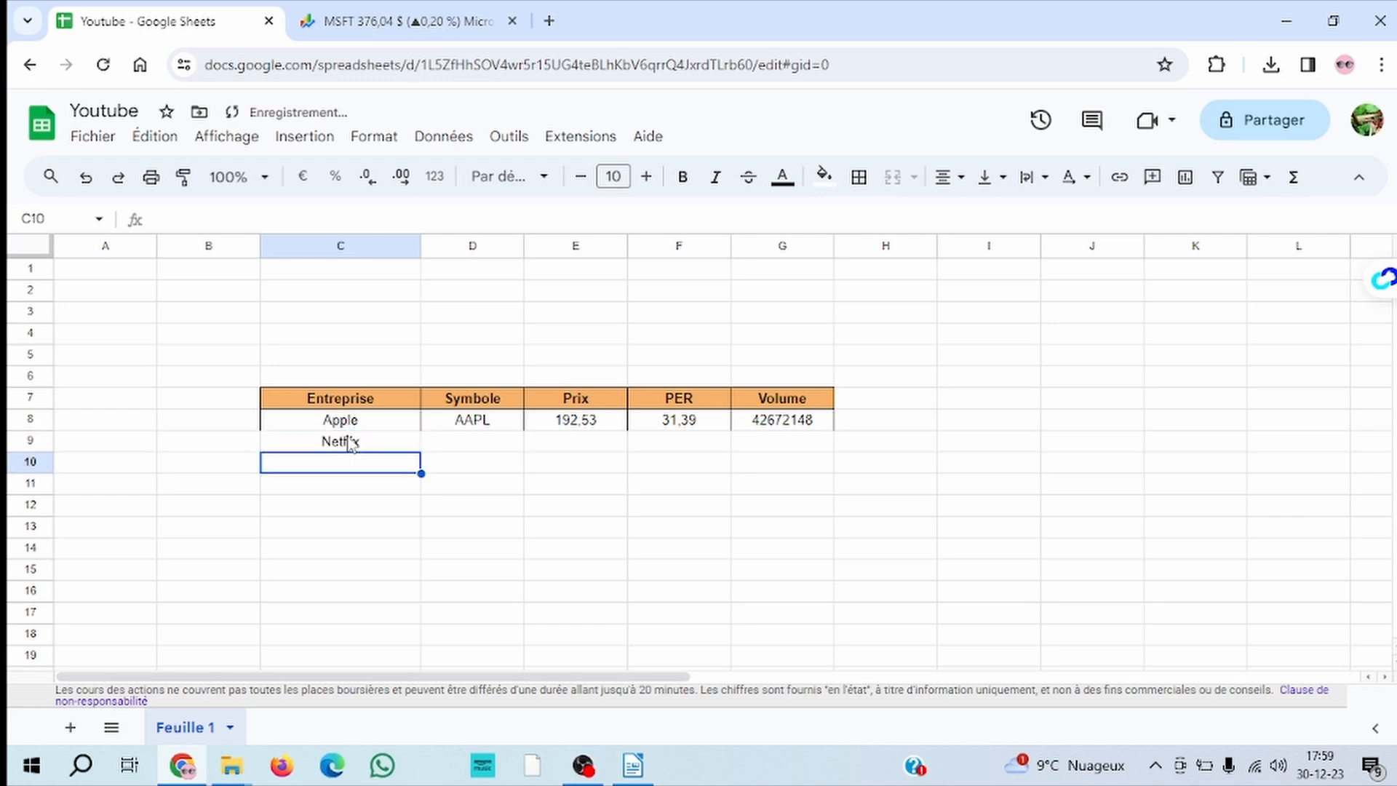
Switch to Google Finance and search for "netflix" to open its quote page
click(434, 28)
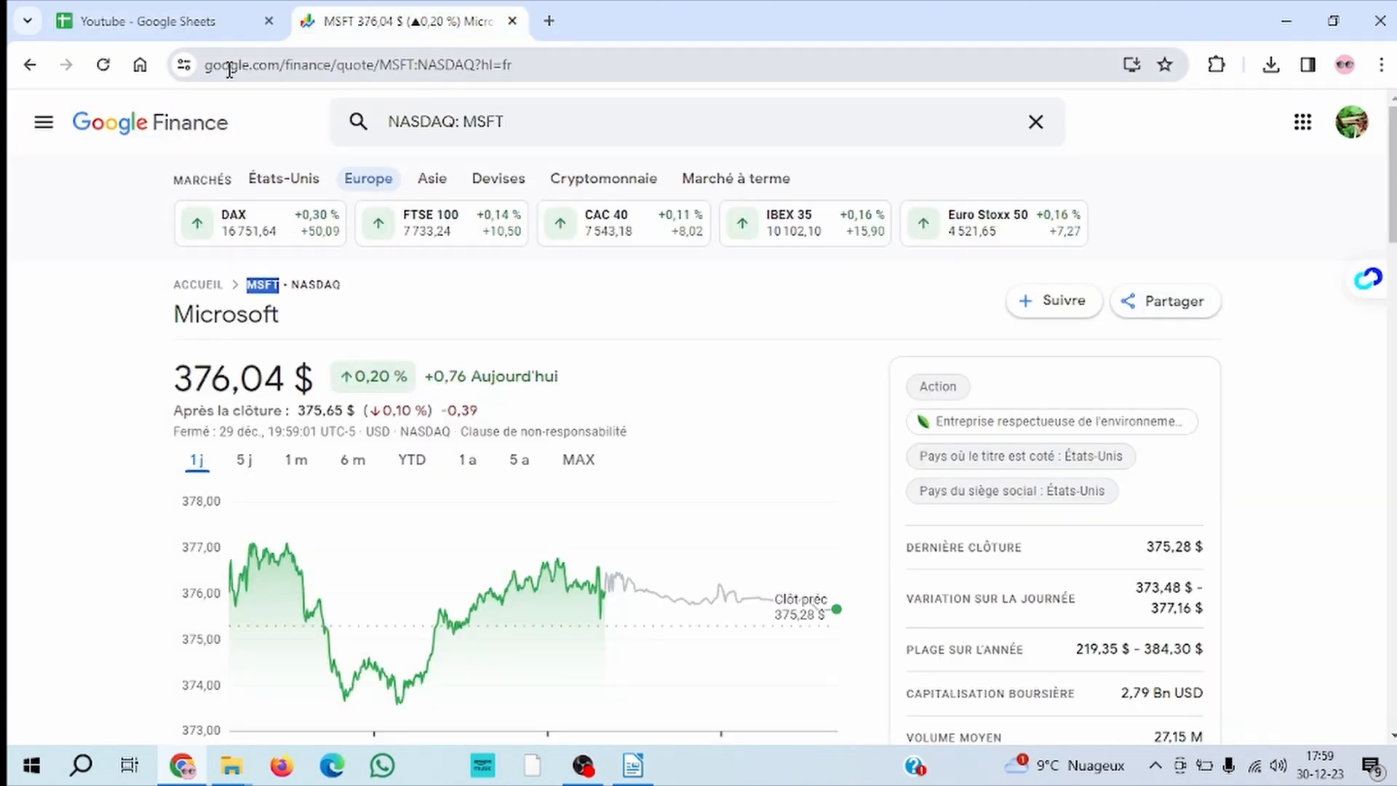
click(535, 125)
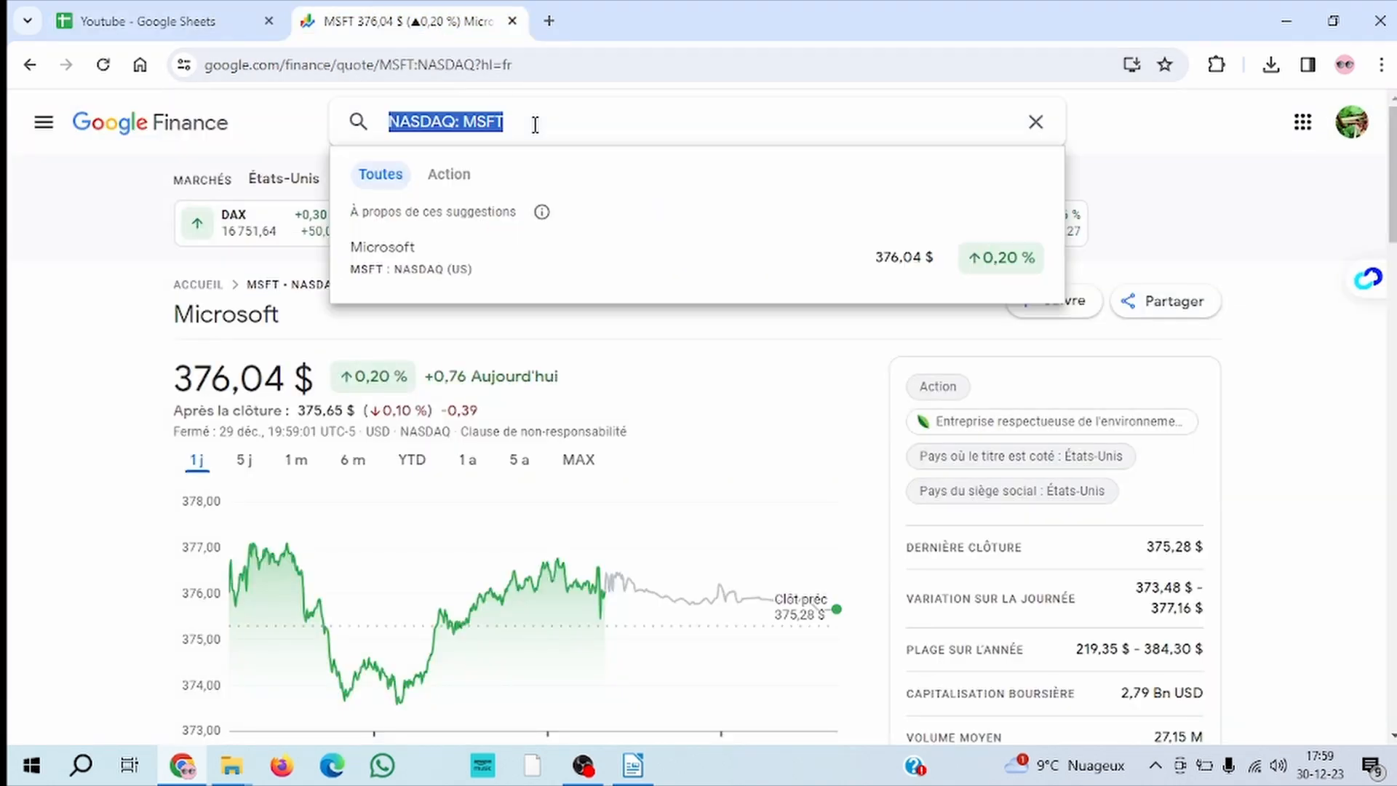
text(netflix)
key(Return)
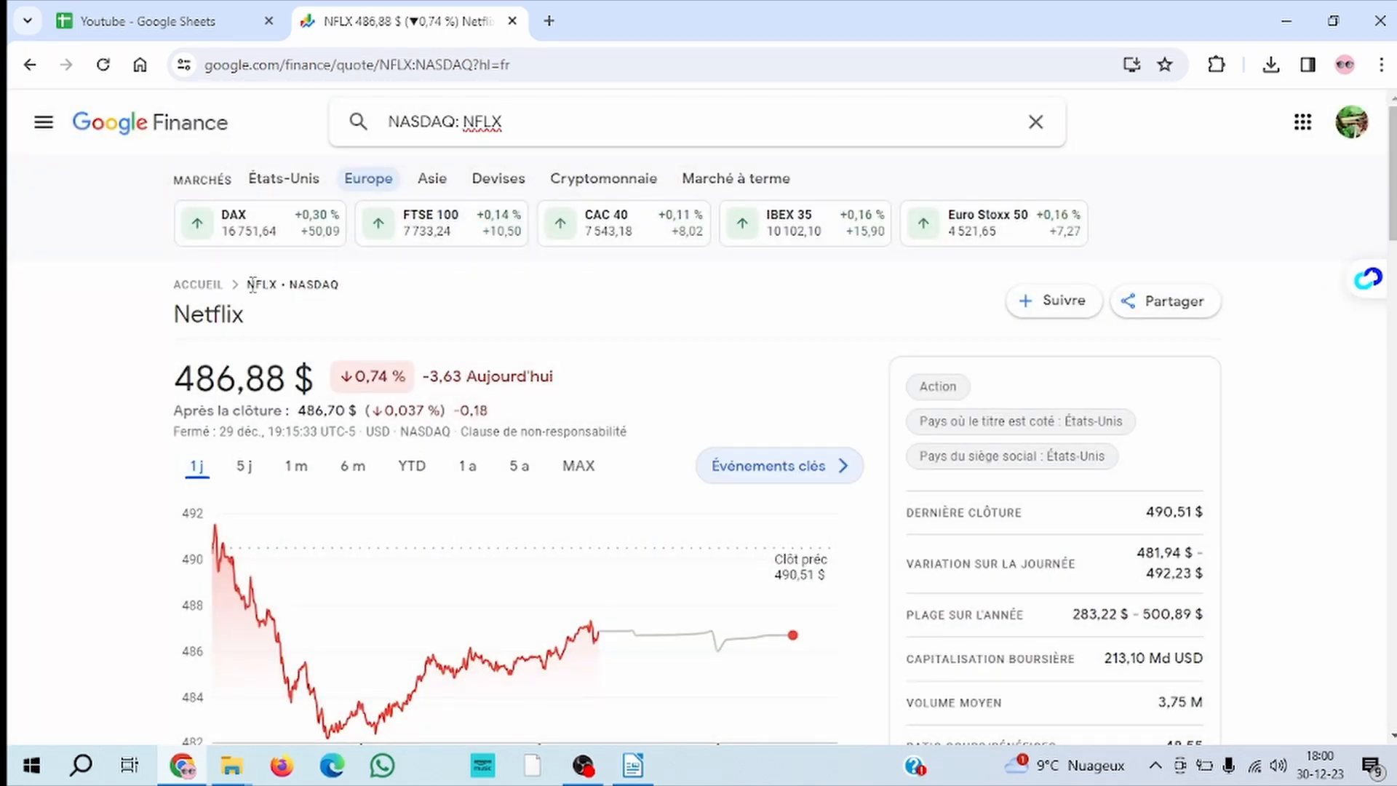
Copy the ticker symbol NFLX from the Netflix quote page into cell D9 of the Google Sheets table
drag(247, 284, 281, 283)
key(ctrl+c)
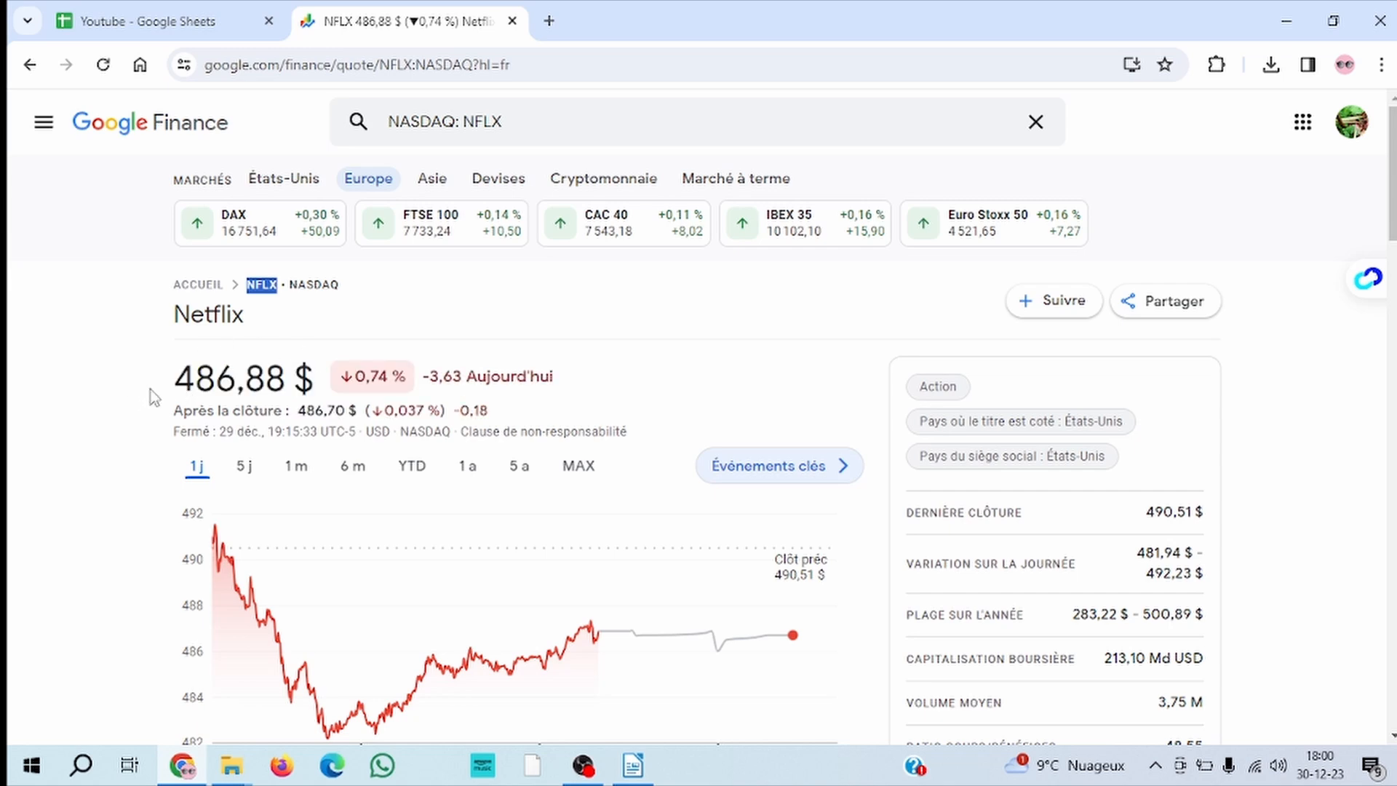
click(188, 25)
click(447, 443)
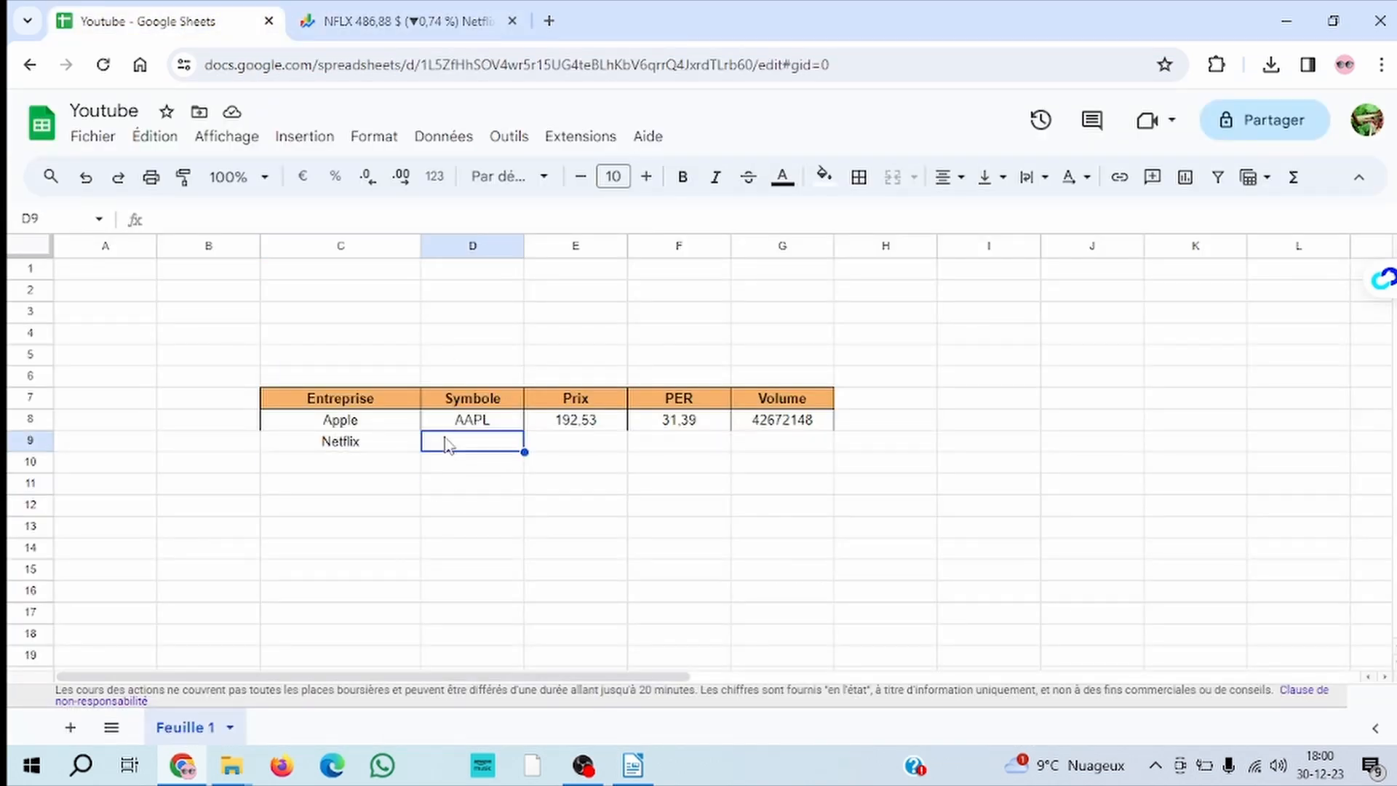
key(ctrl+v)
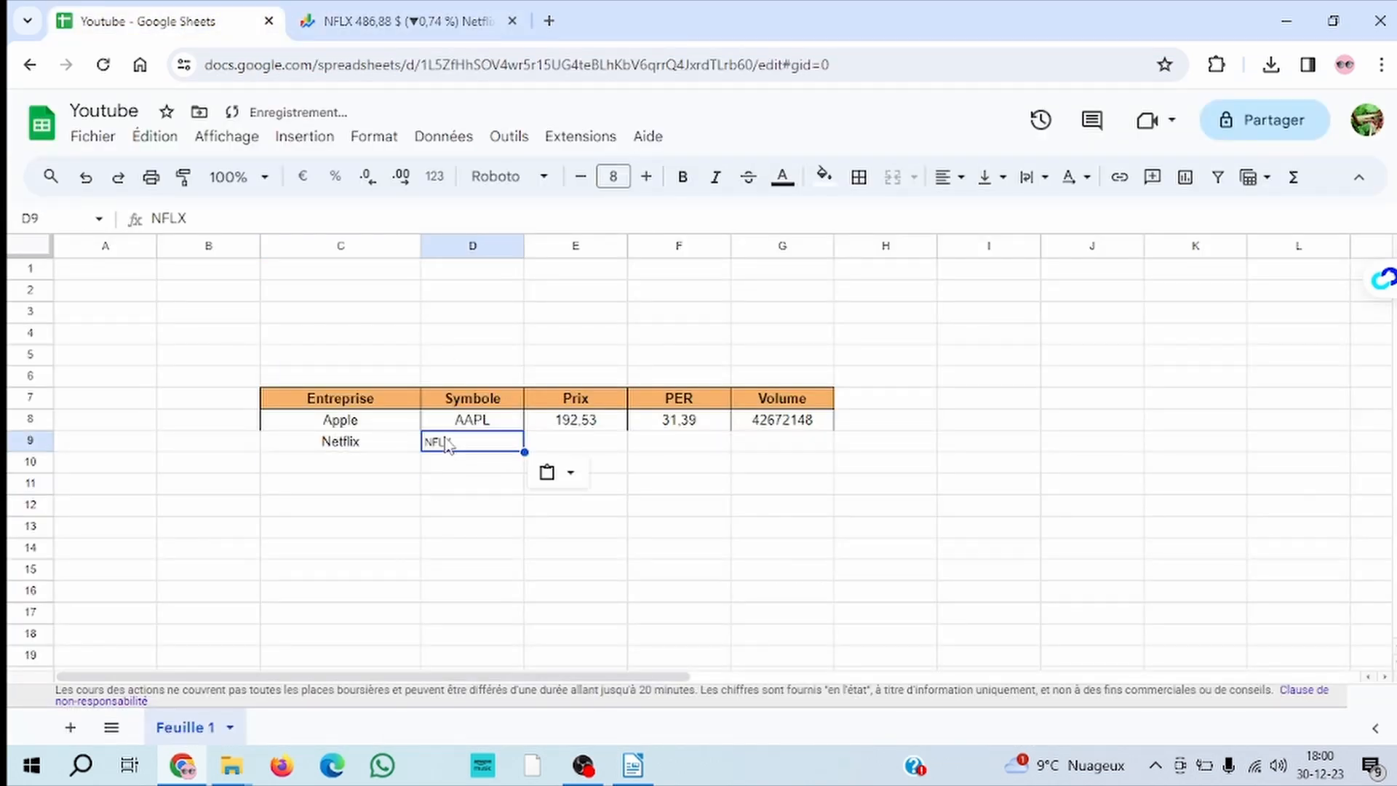
Enter the formula =GOOGLEFINANCE(D9;"PRICE") in cell E9 to retrieve Netflix's share price from its symbol cell
click(563, 445)
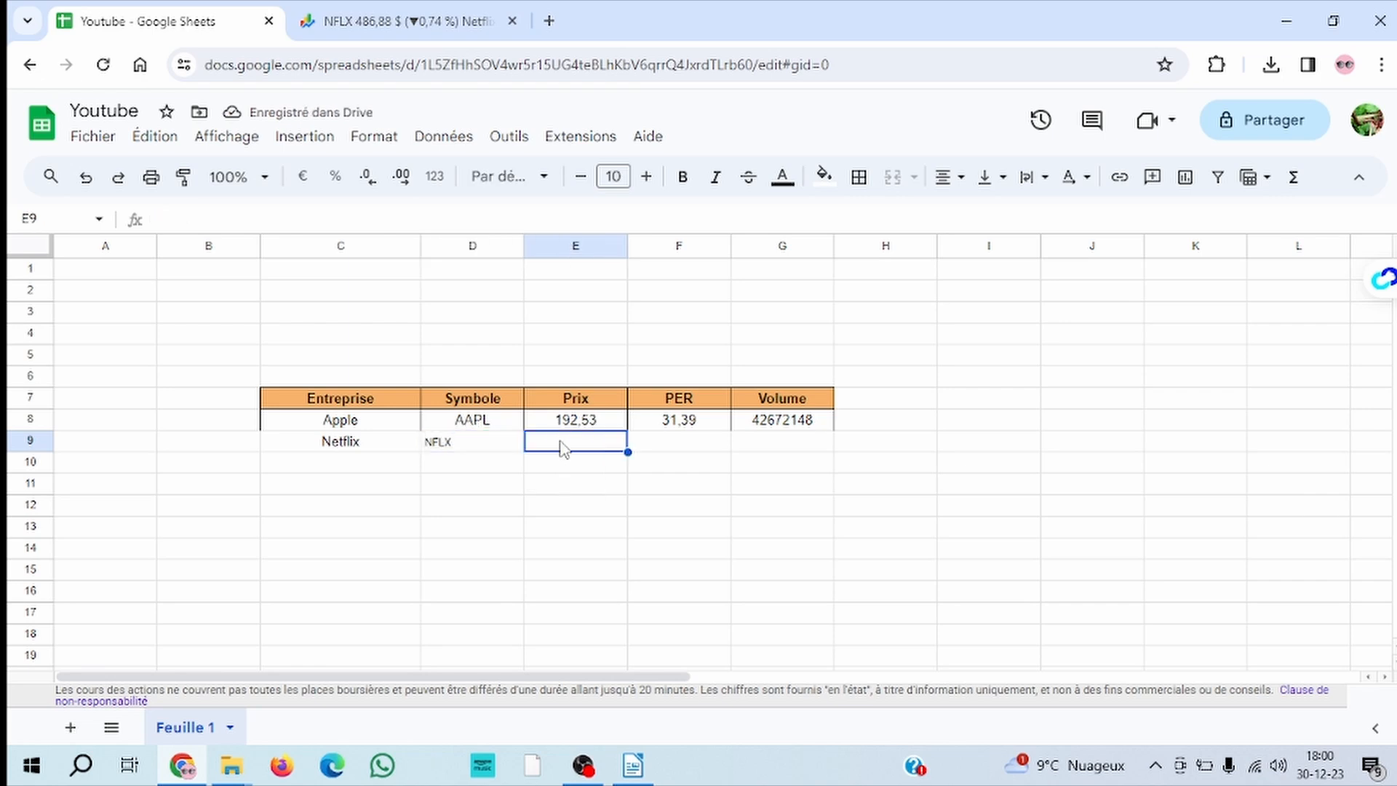
text(=google)
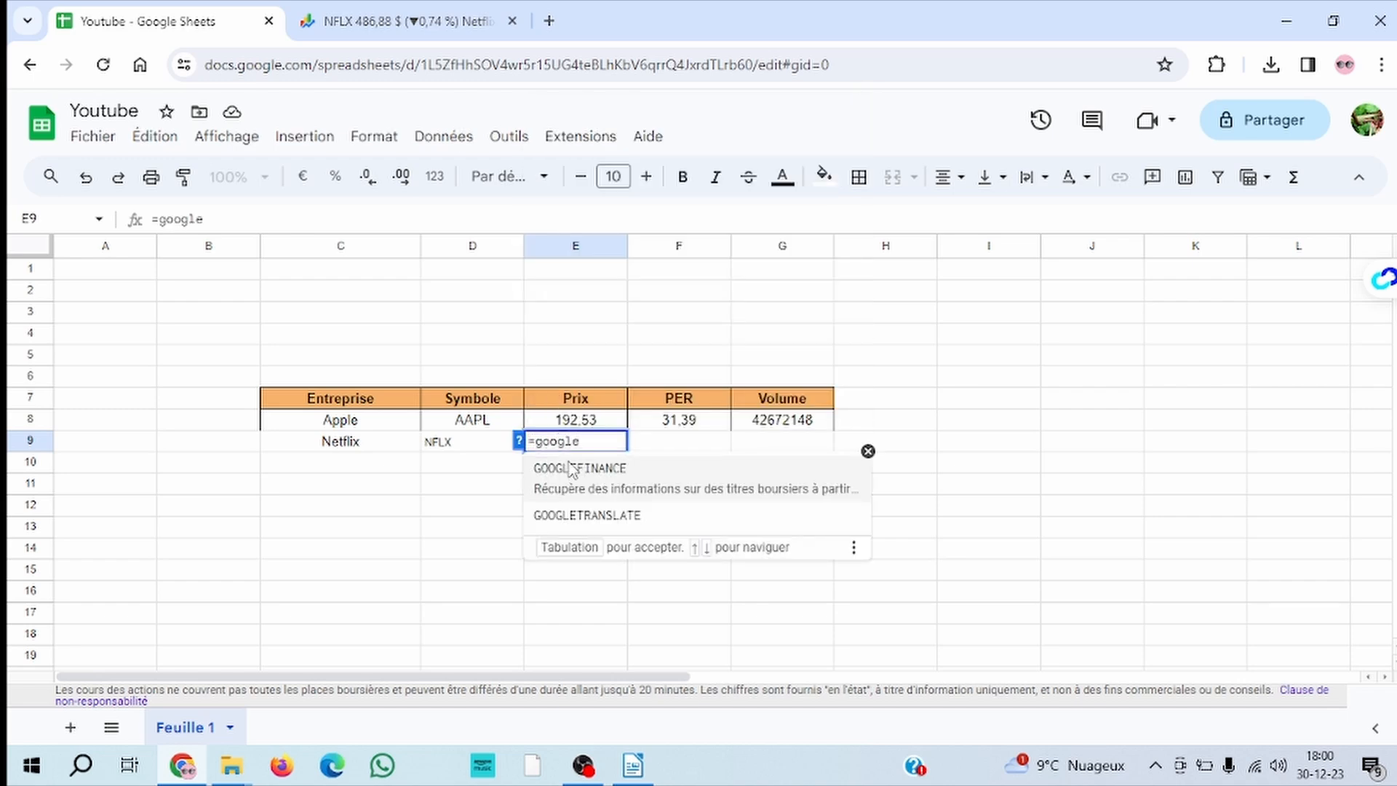
click(588, 481)
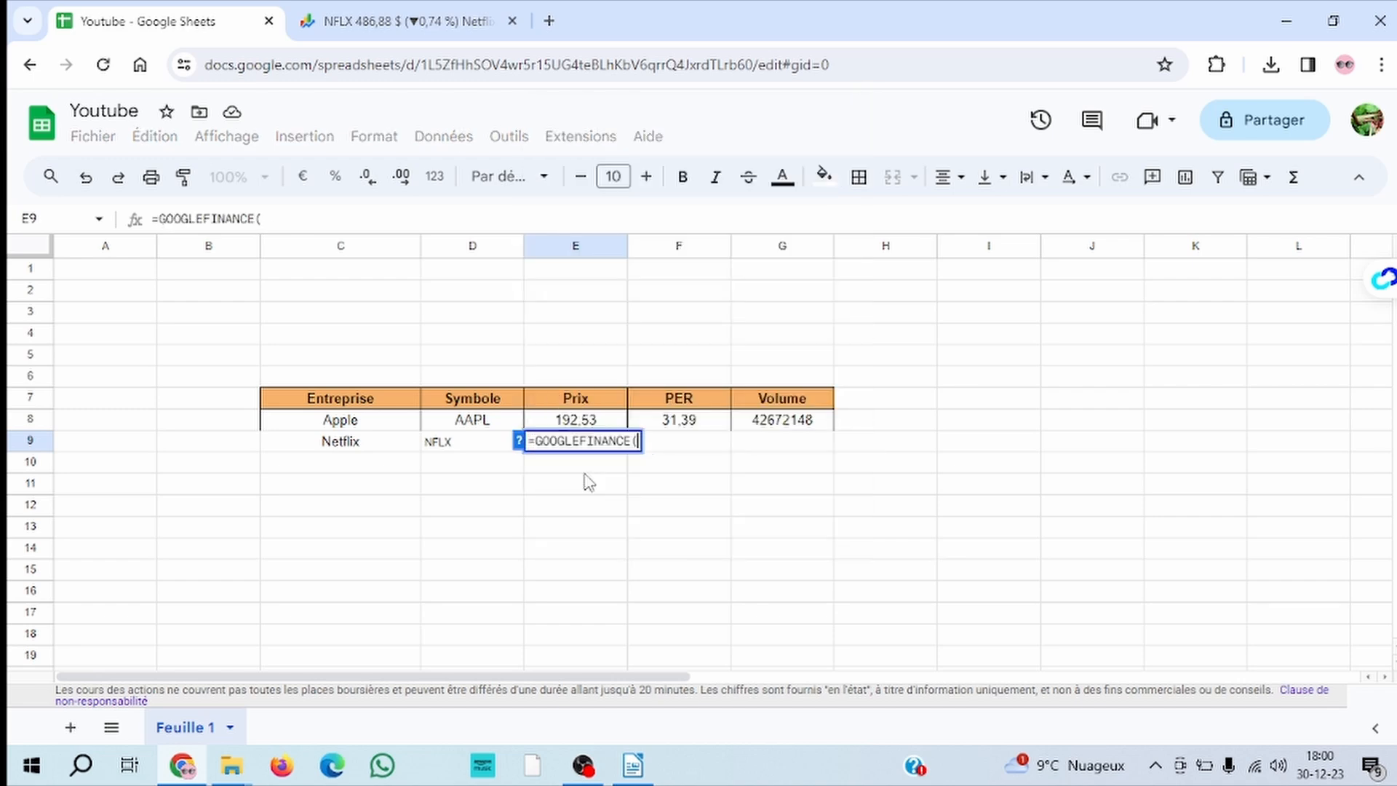
click(459, 447)
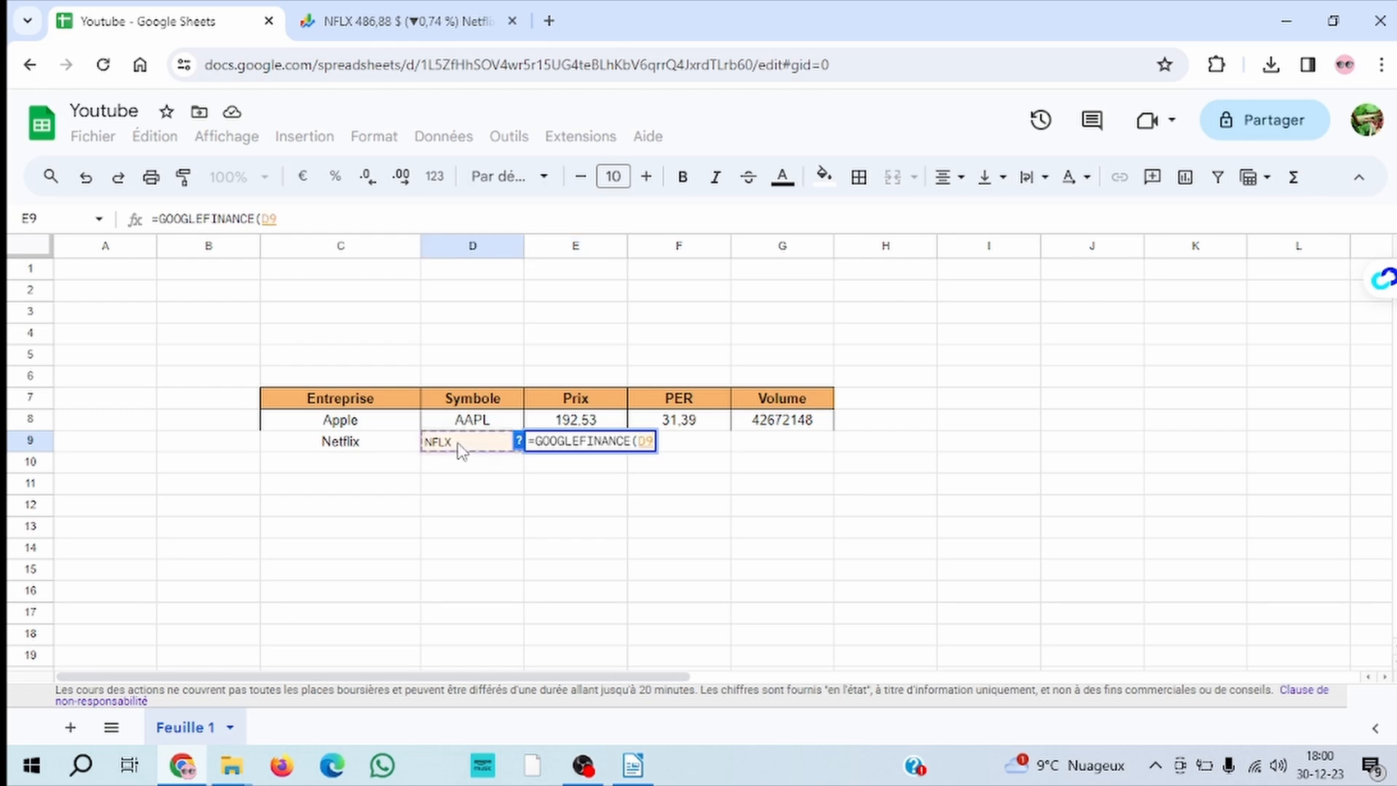
text(;)
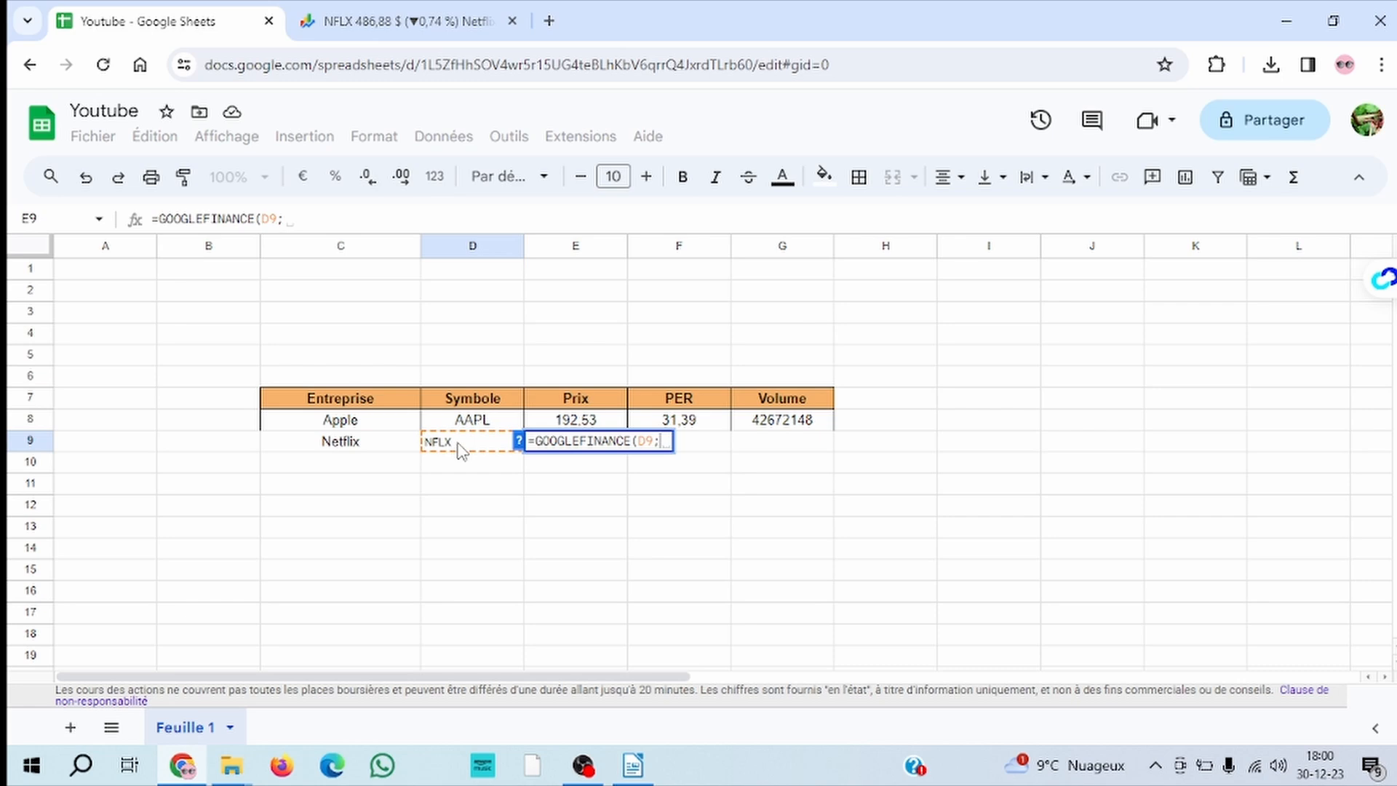
key(BackSpace)
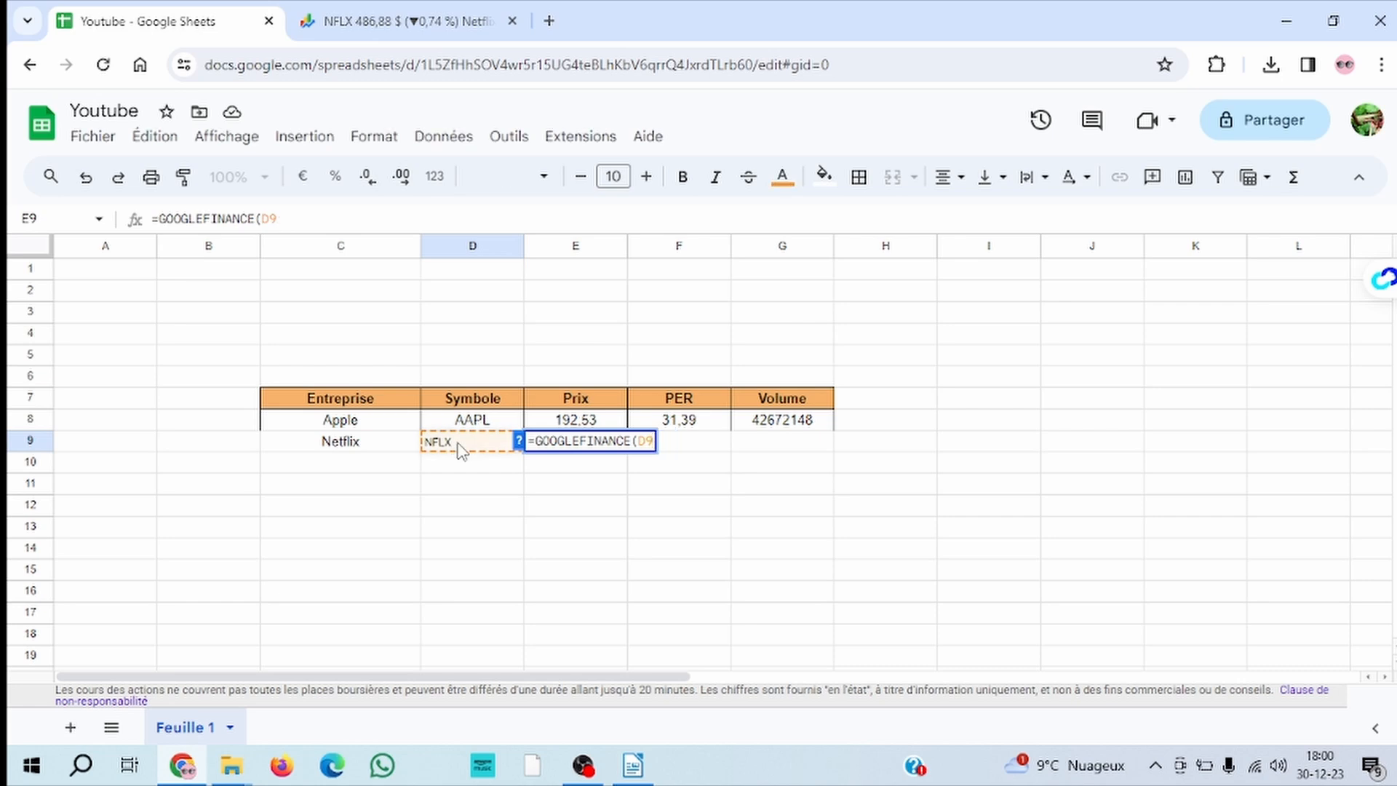
text(;)
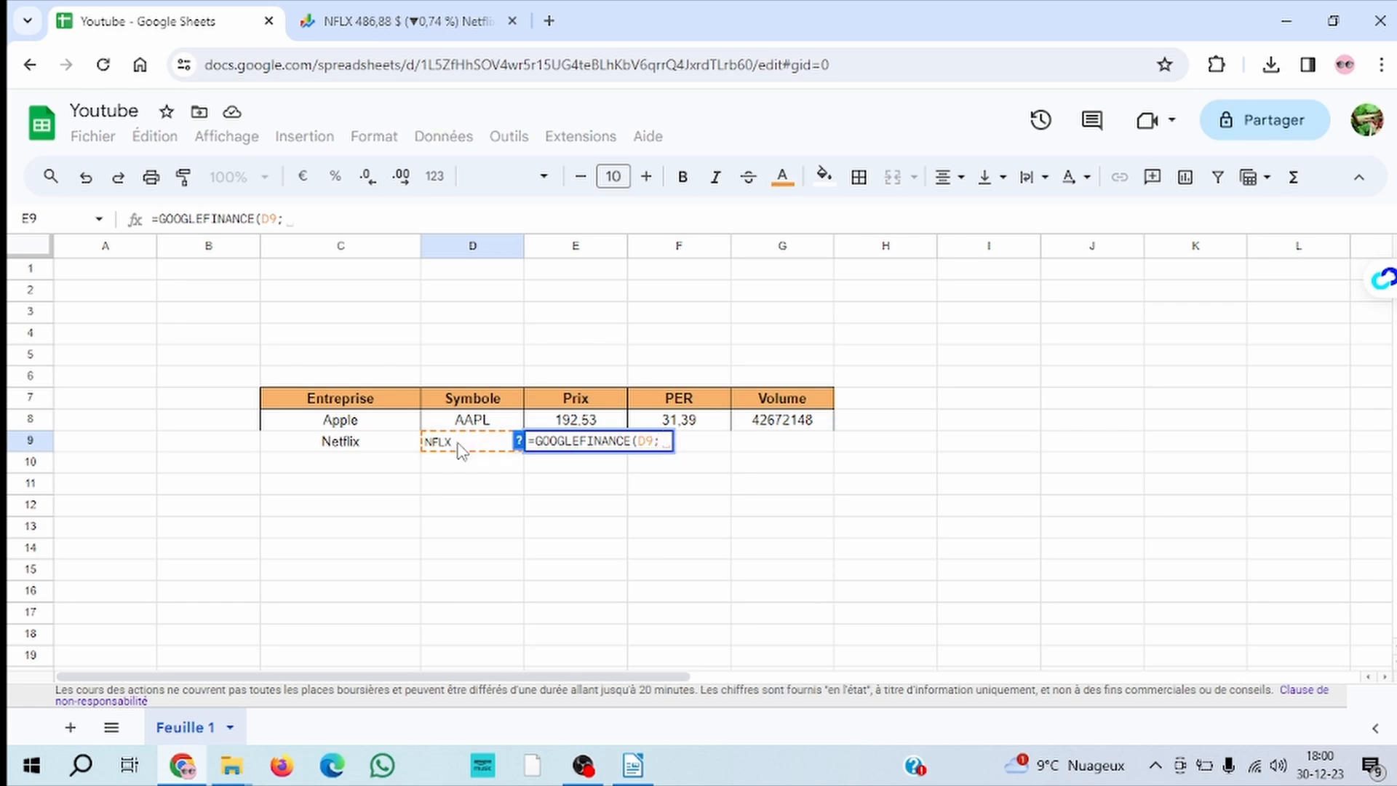
text("PRICE)
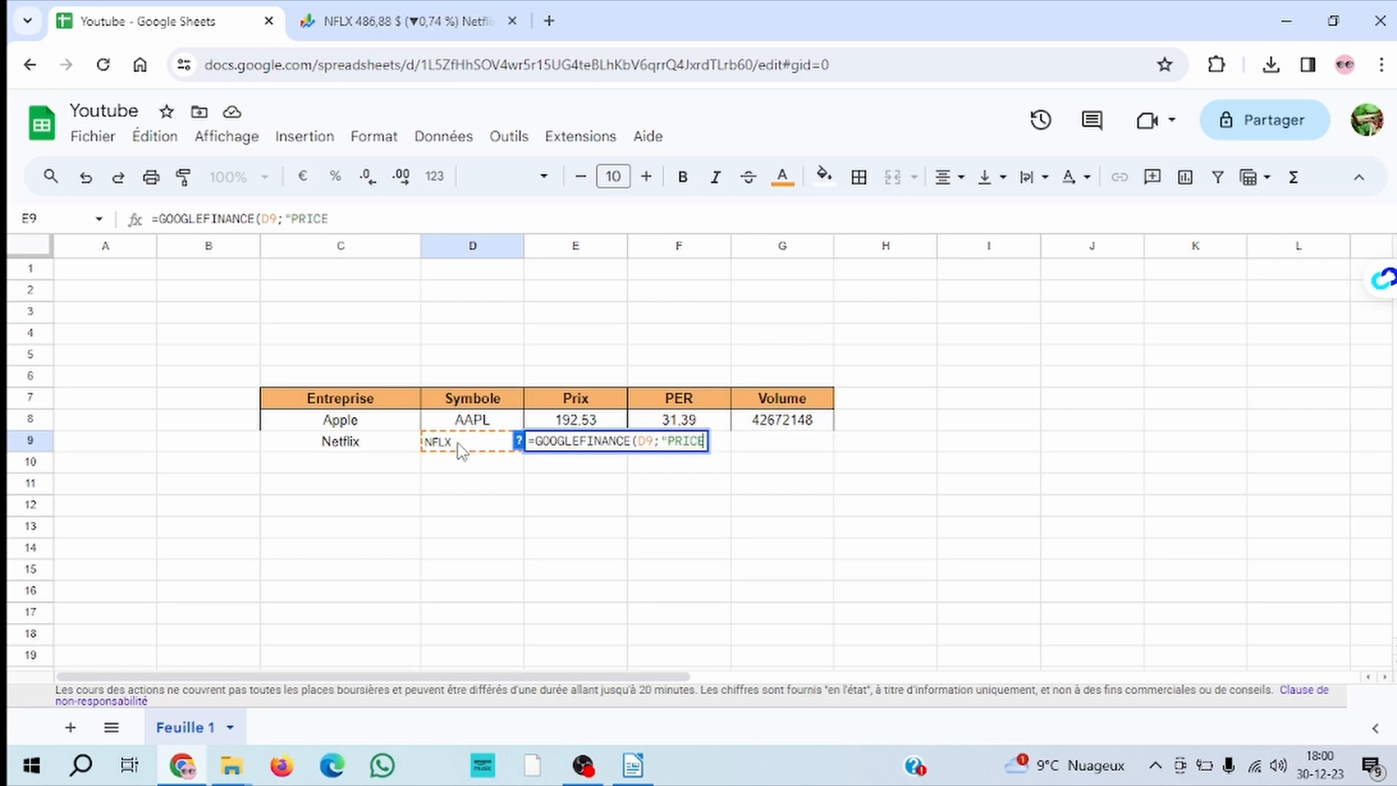
text(")
key(Return)
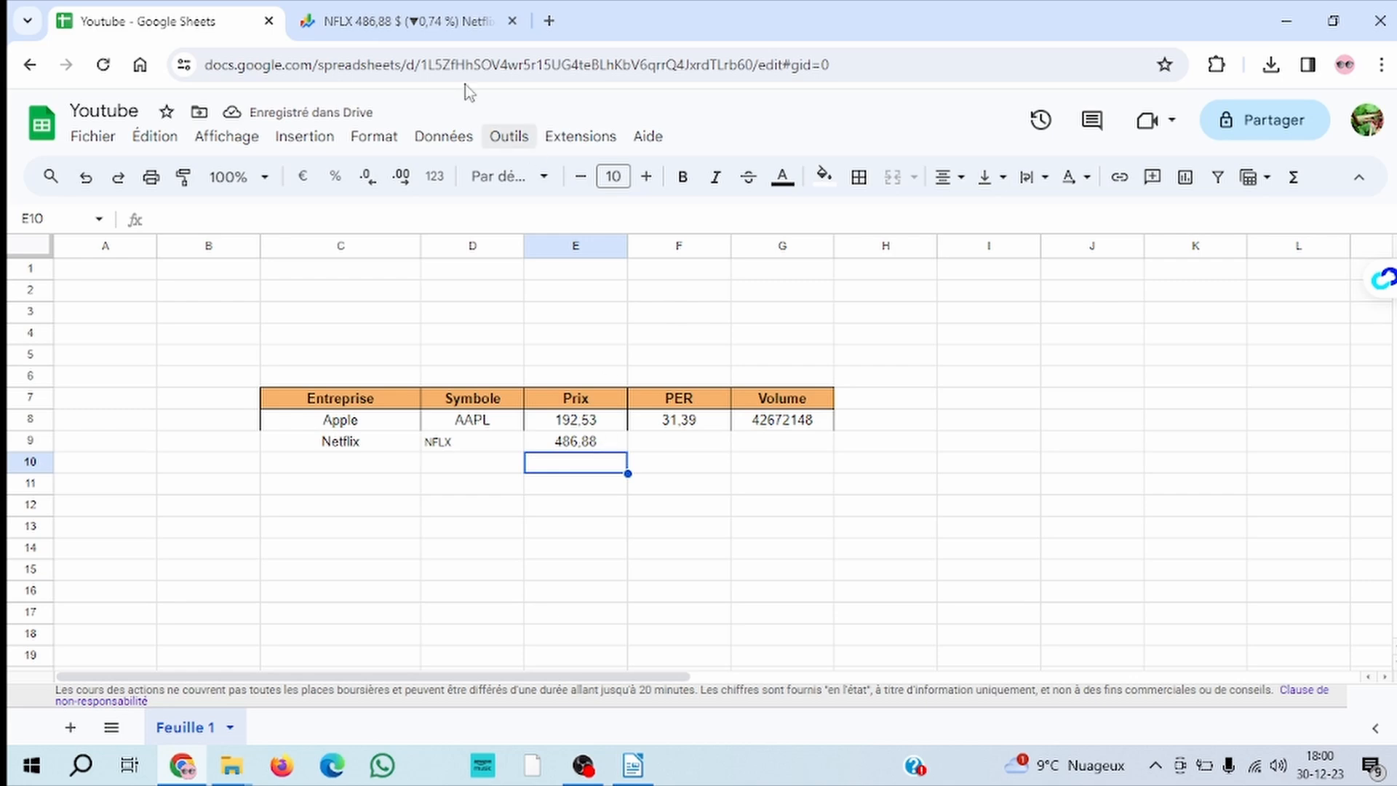
mouse_move(393, 33)
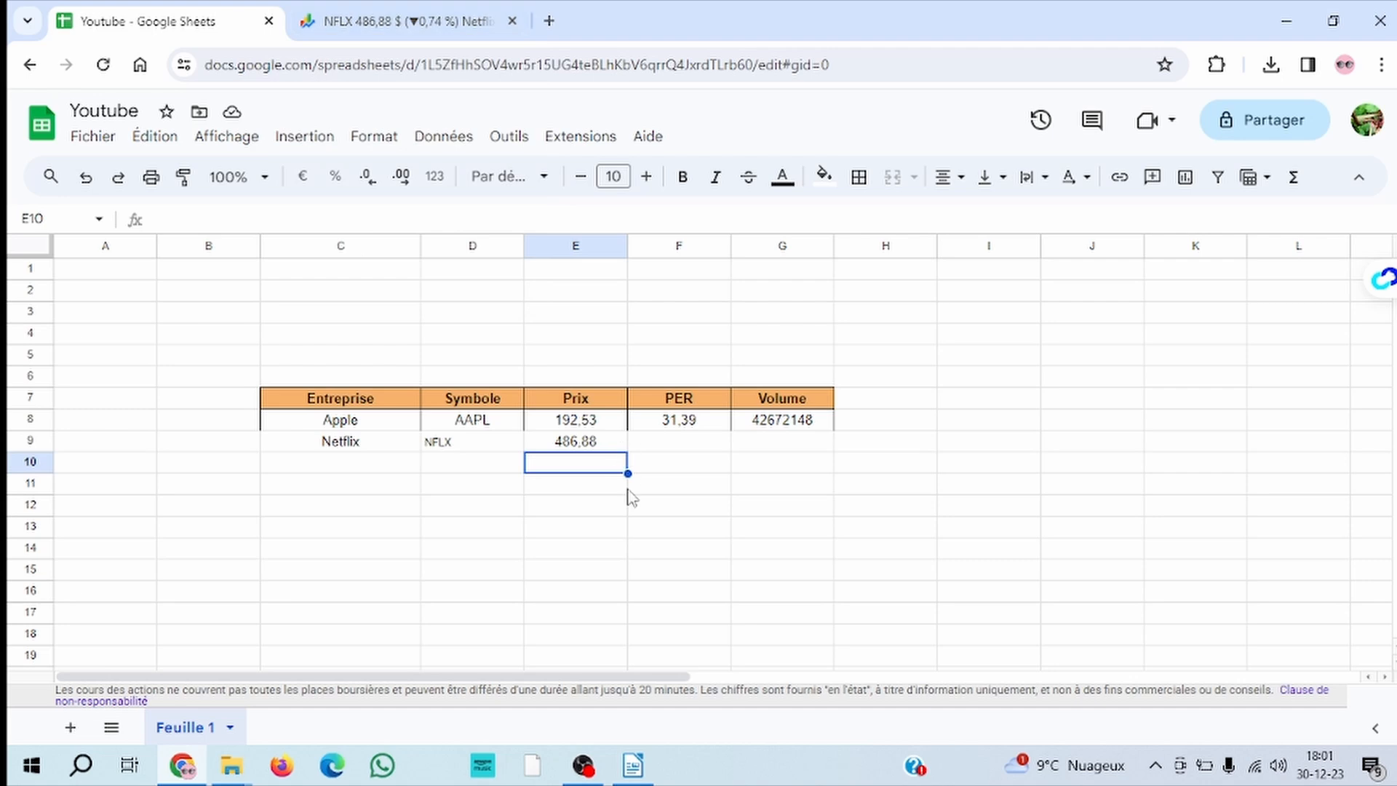
Enter the formula =GOOGLEFINANCE(D9;"PE") in cell F9 to retrieve Netflix's price-earnings ratio
click(667, 445)
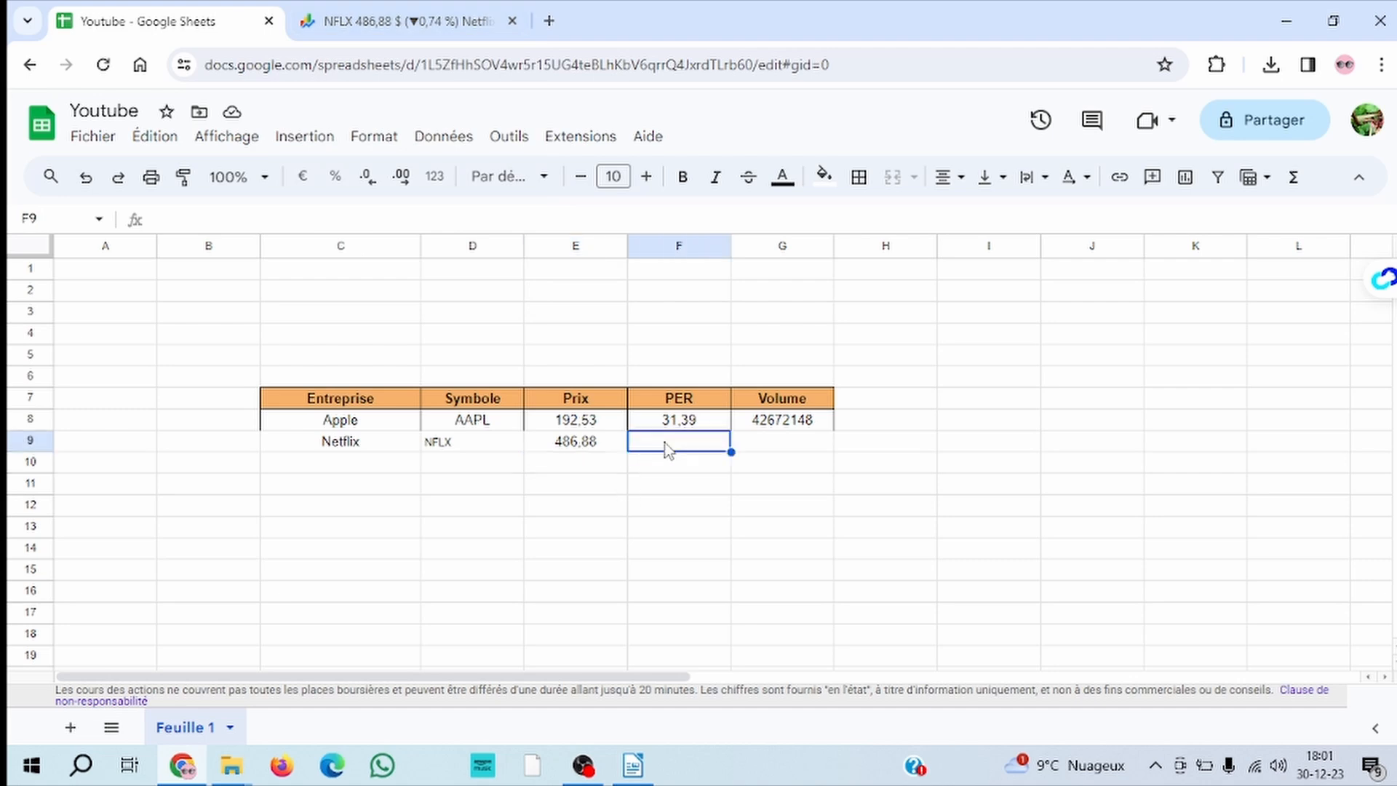
text(=google)
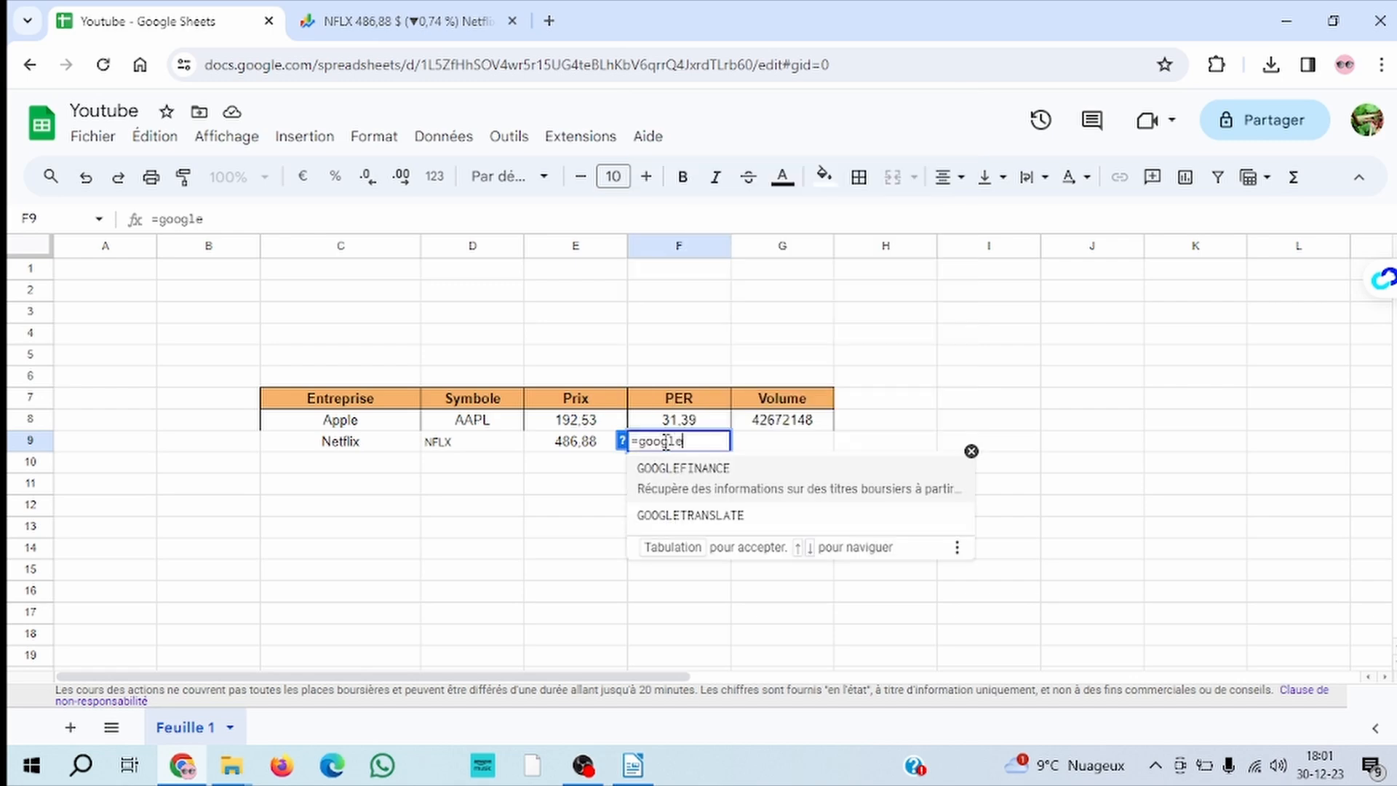
click(706, 477)
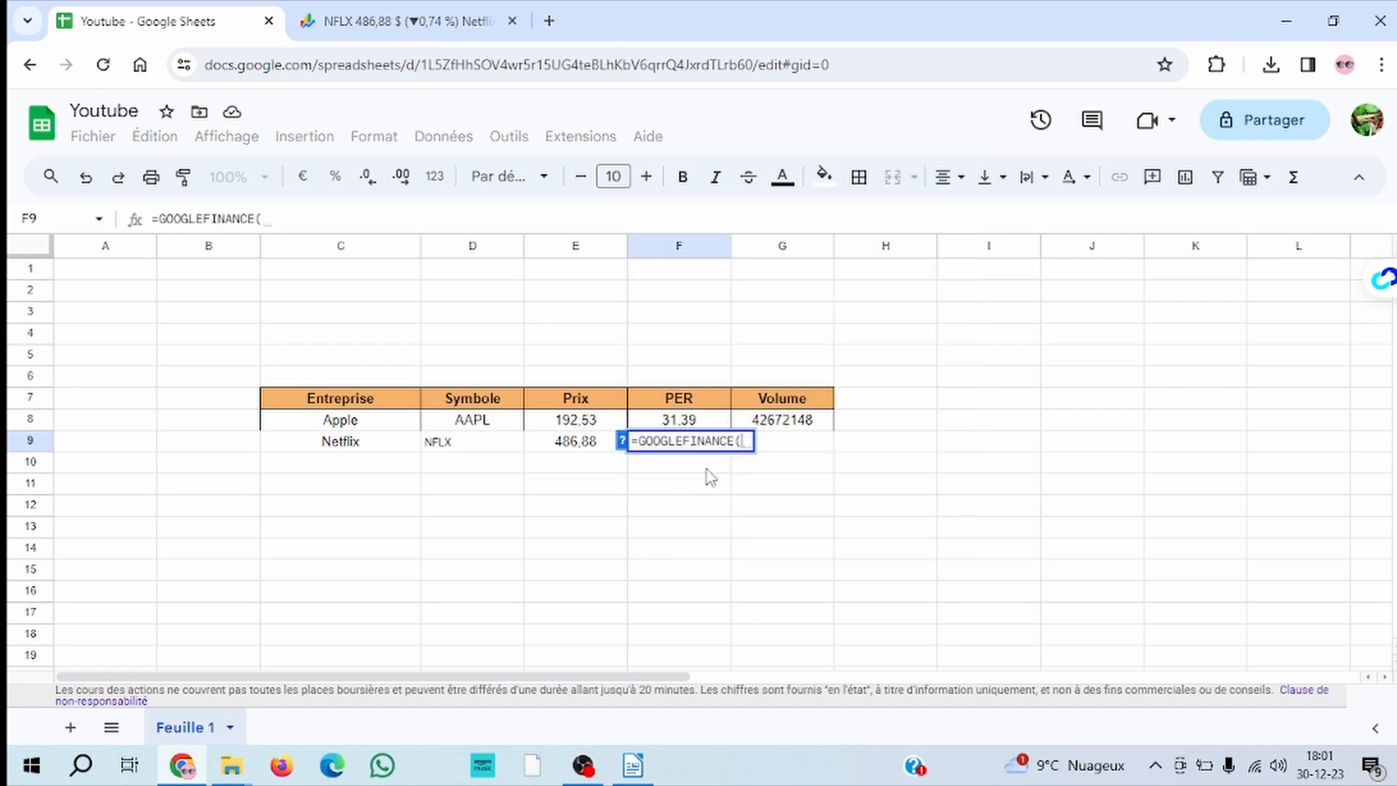
click(451, 446)
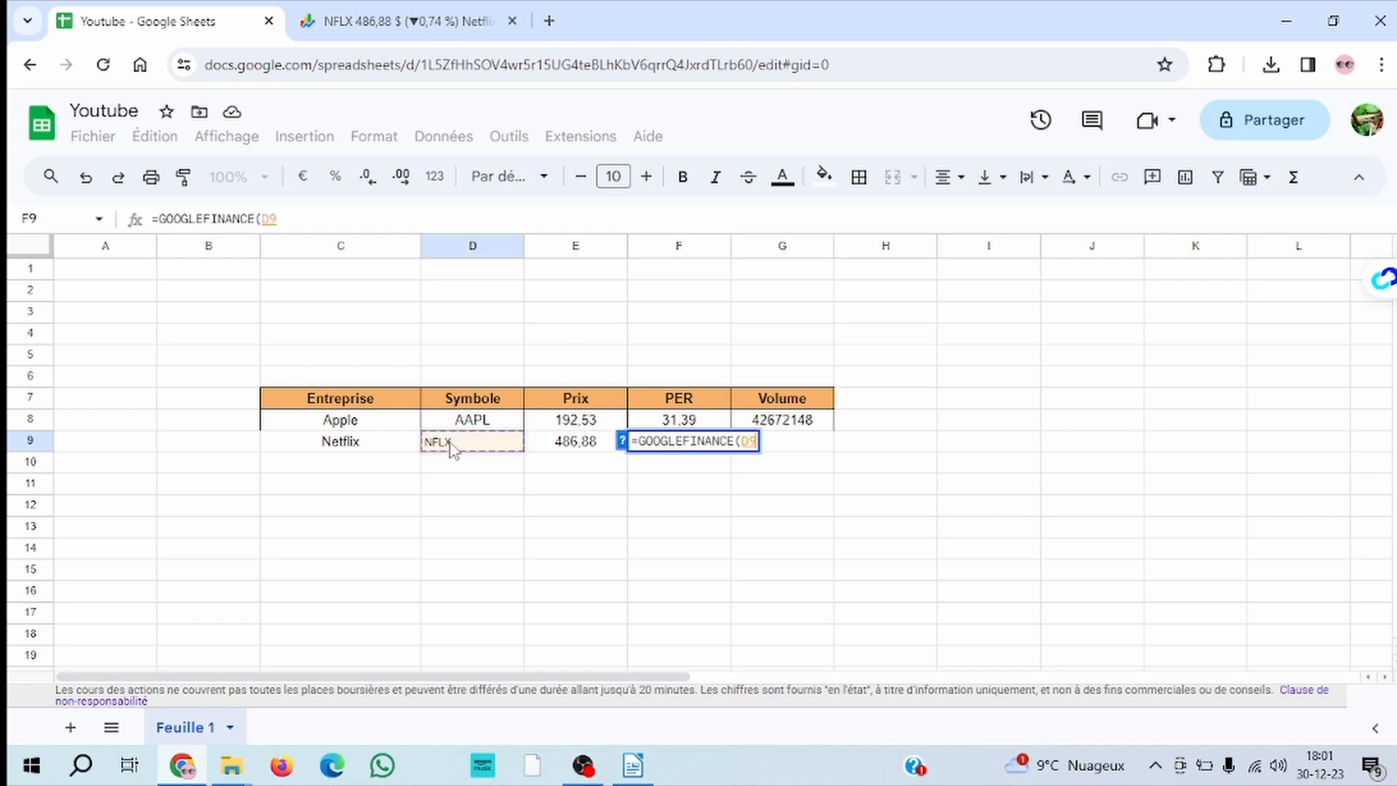
text(;)
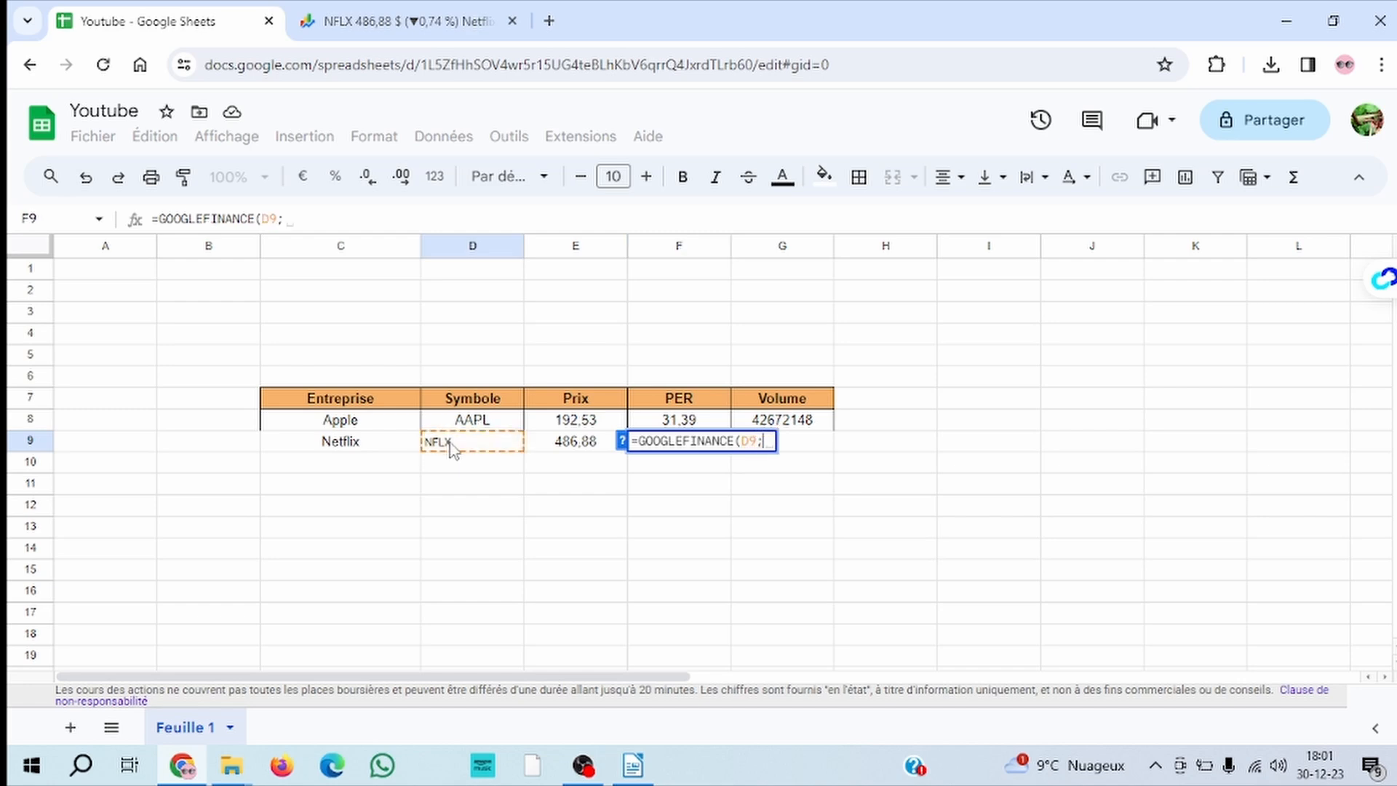
text(PE)
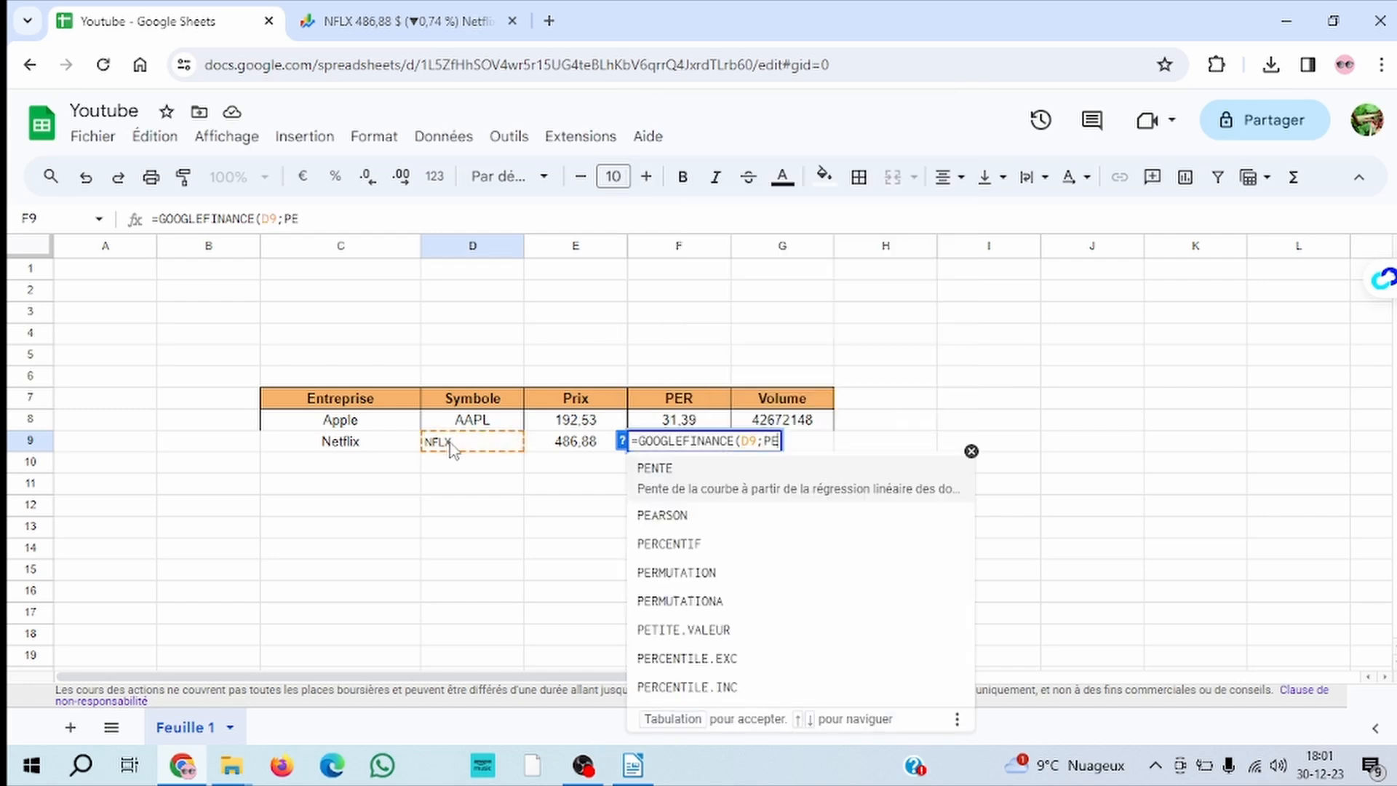
click(765, 442)
text(")
click(787, 442)
text("))
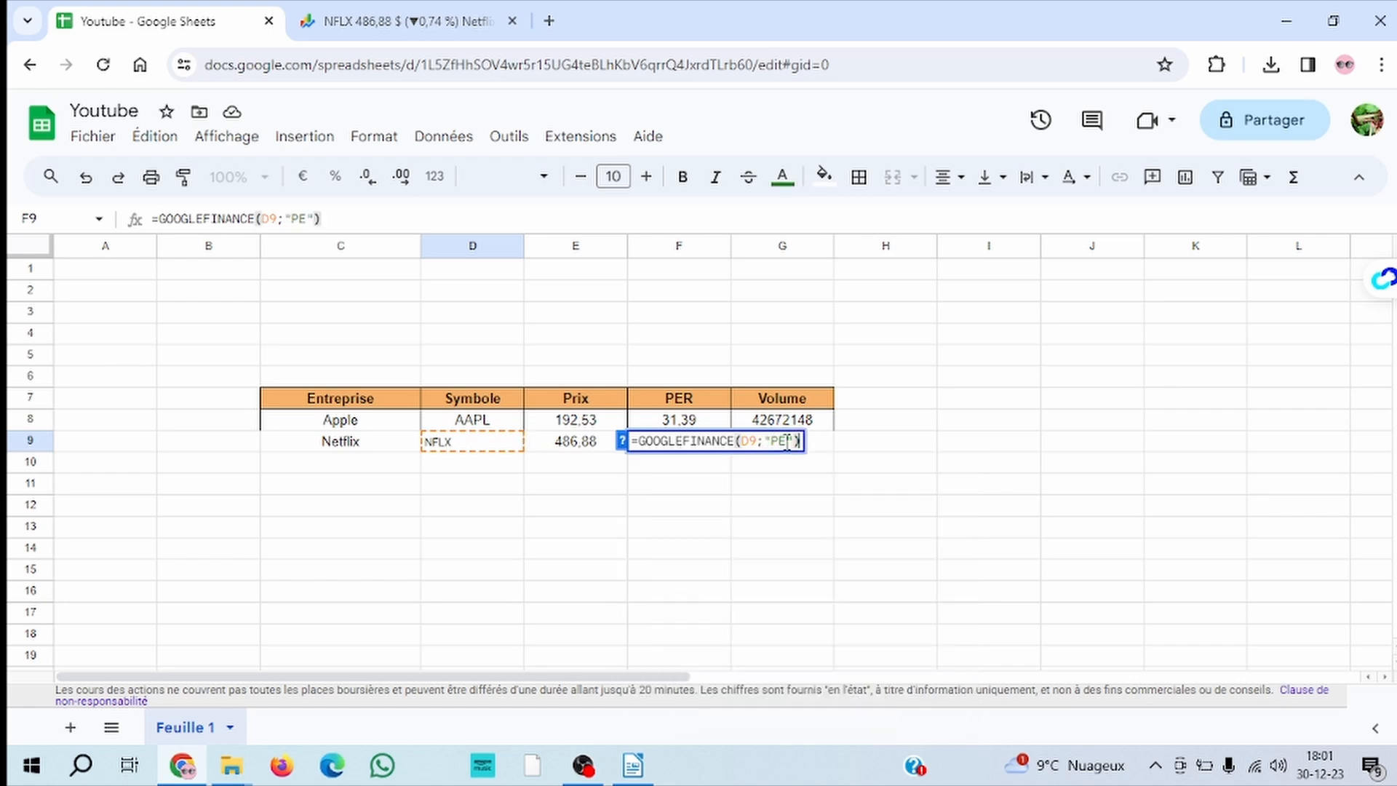
key(Return)
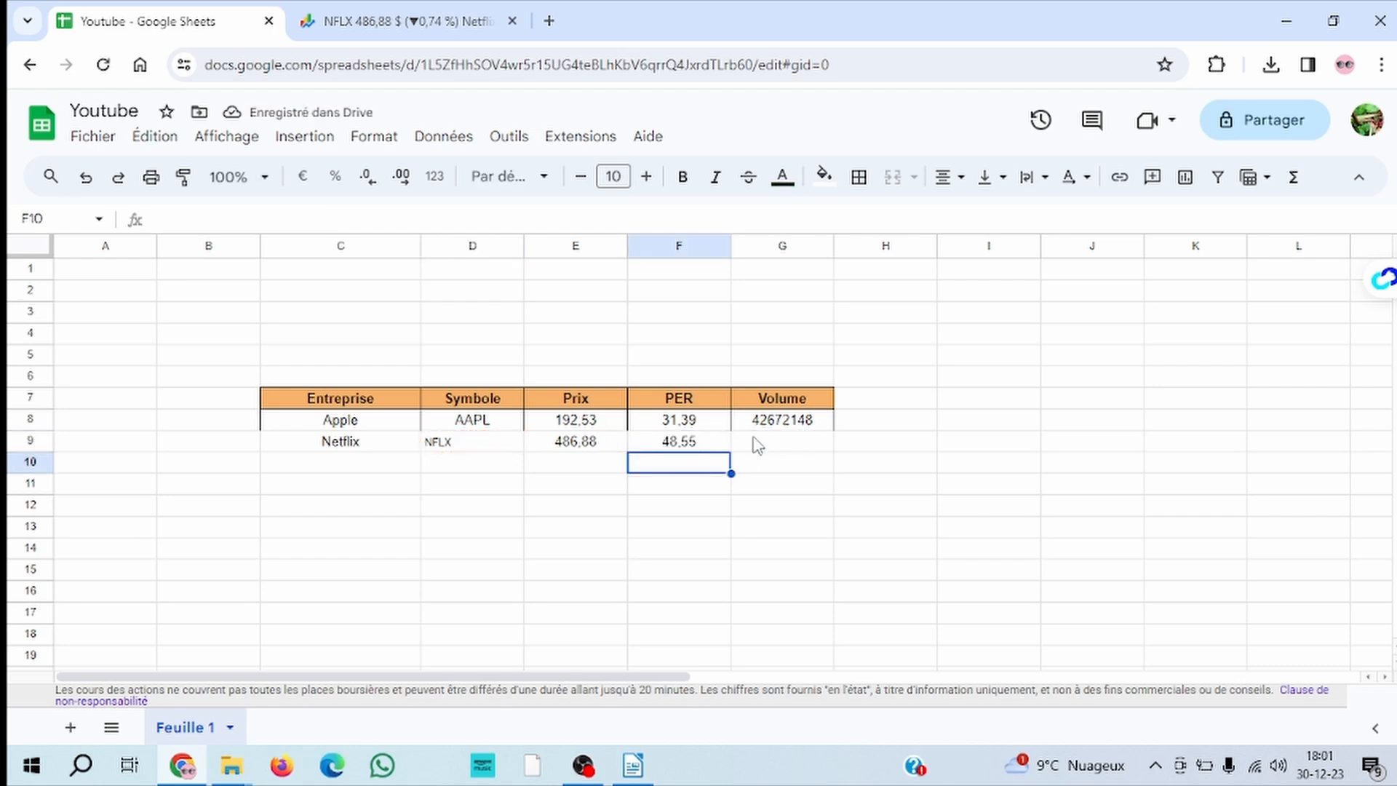
Enter the formula =GOOGLEFINANCE(D9;"volume") in cell G9 to retrieve Netflix's trading volume
click(772, 444)
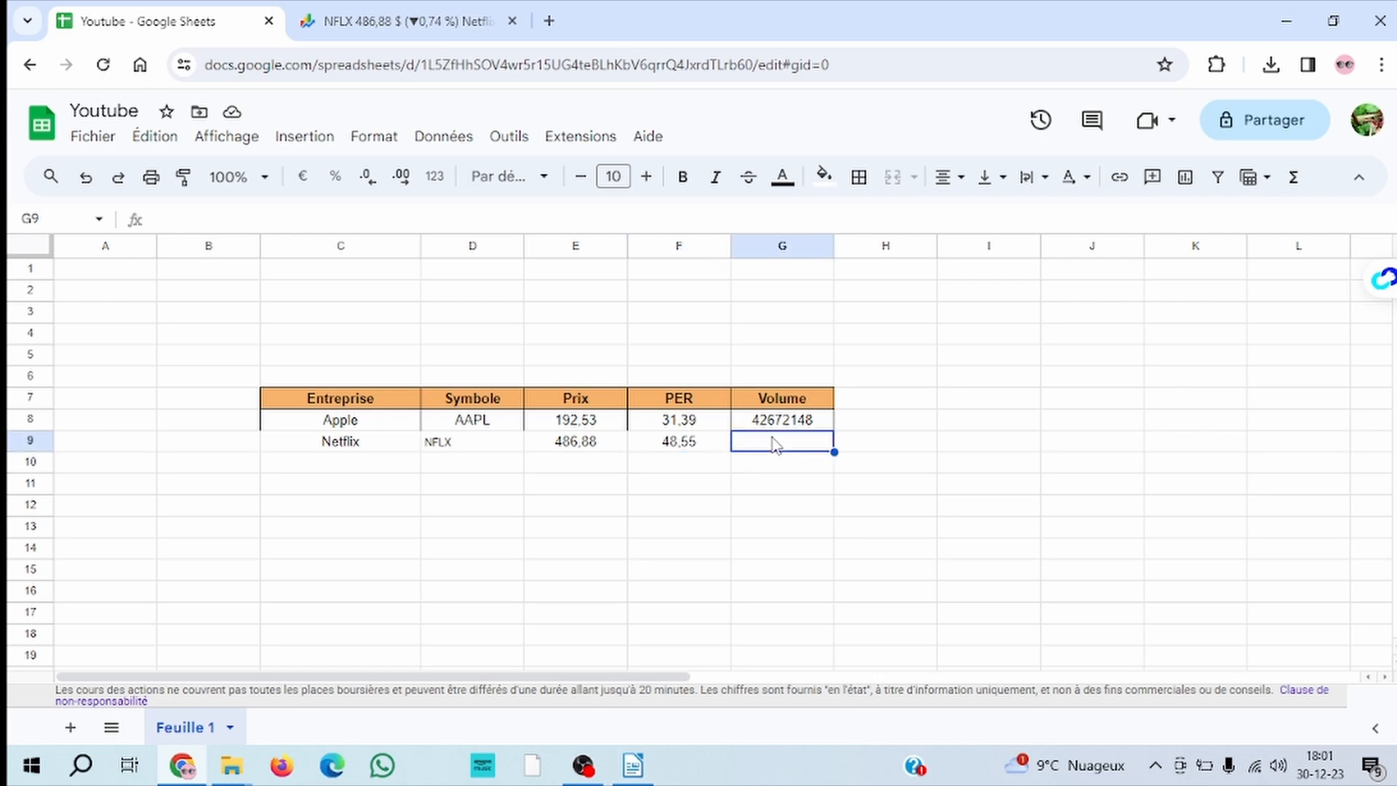
text(=goo)
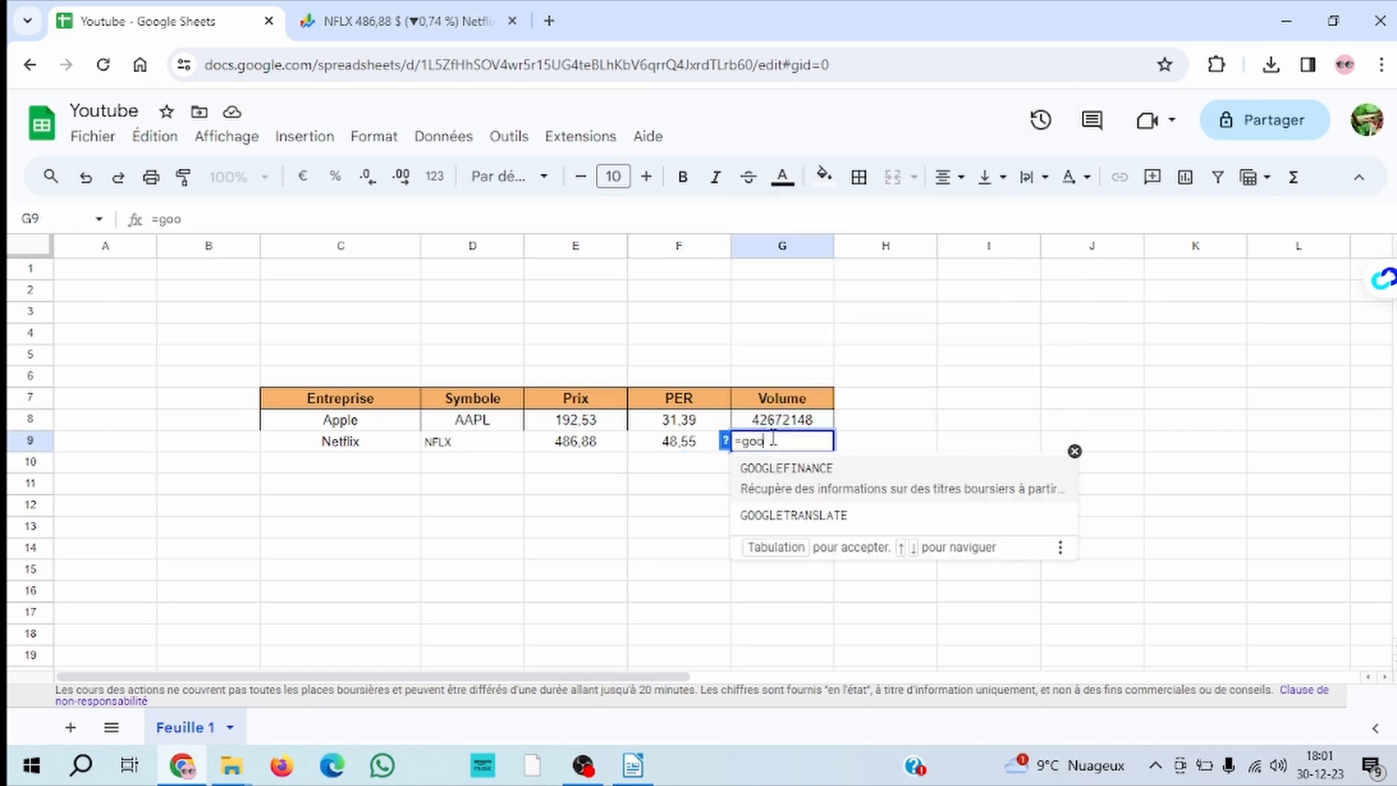
text(gle)
click(808, 470)
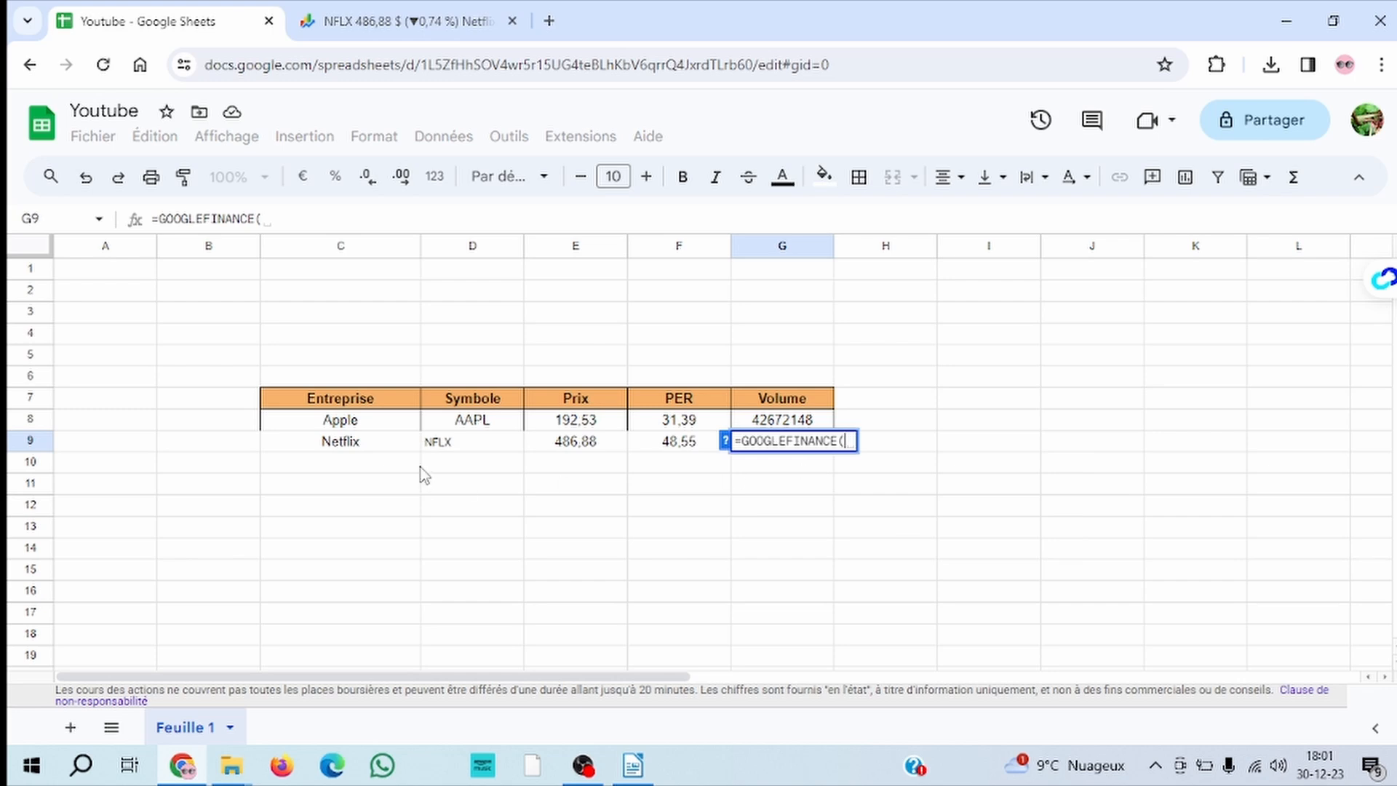
click(449, 446)
text(;)
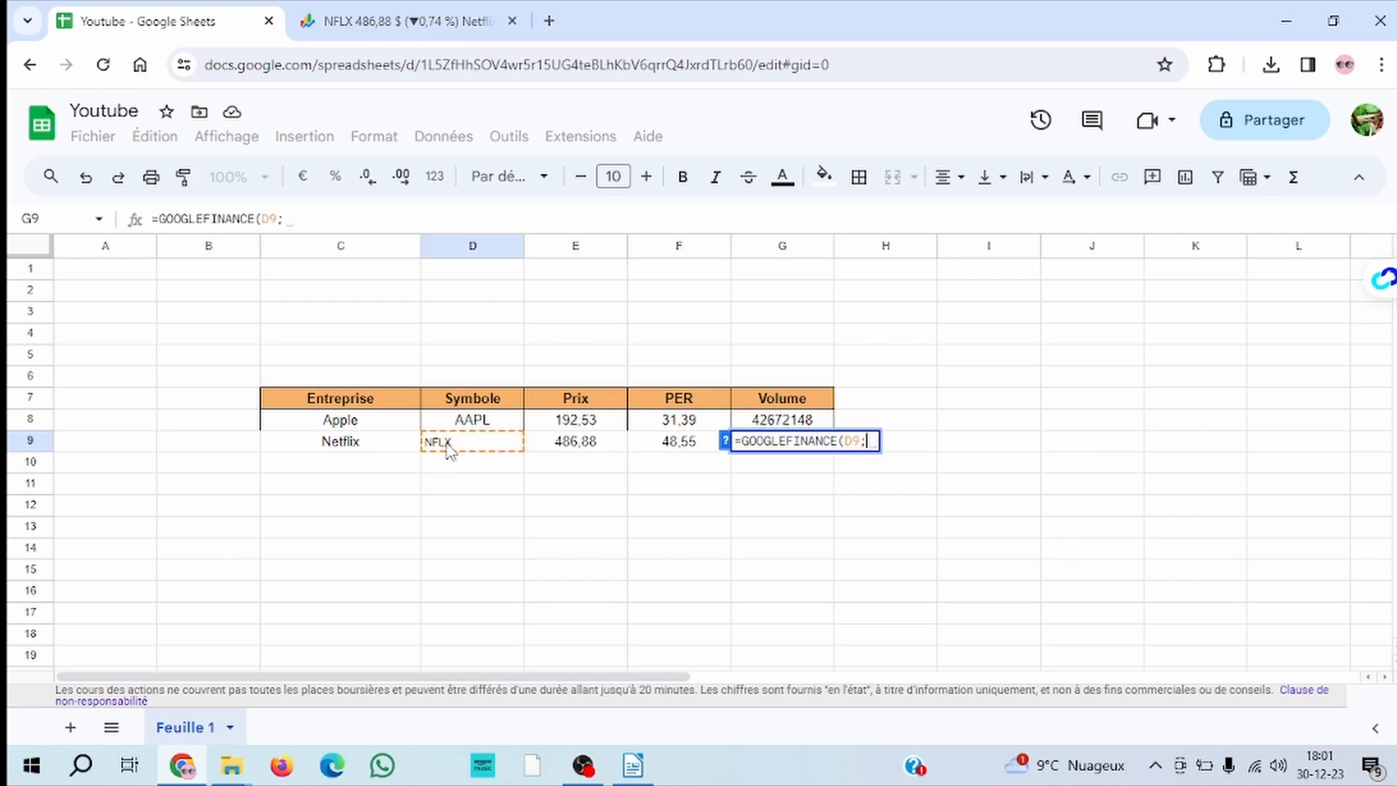
text("v)
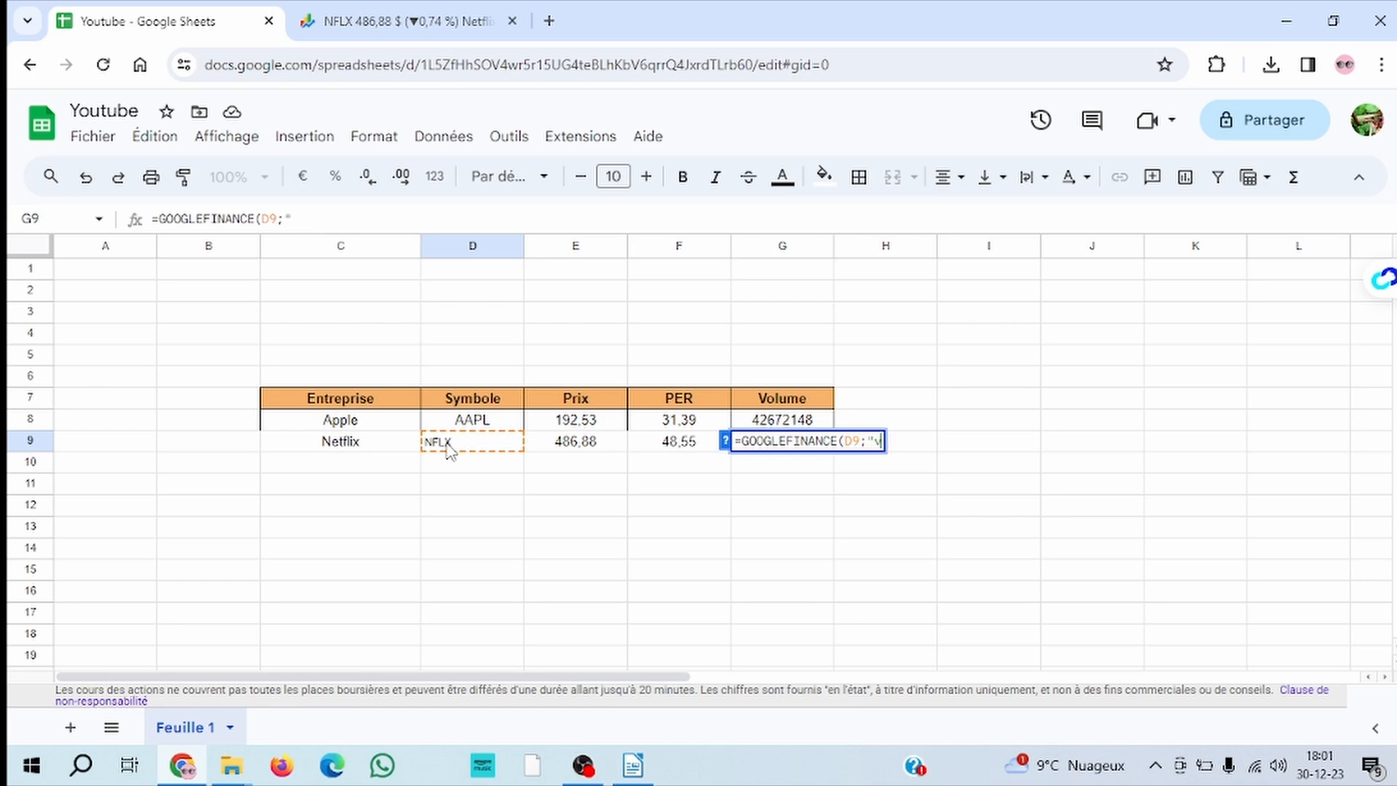
text(olume"))
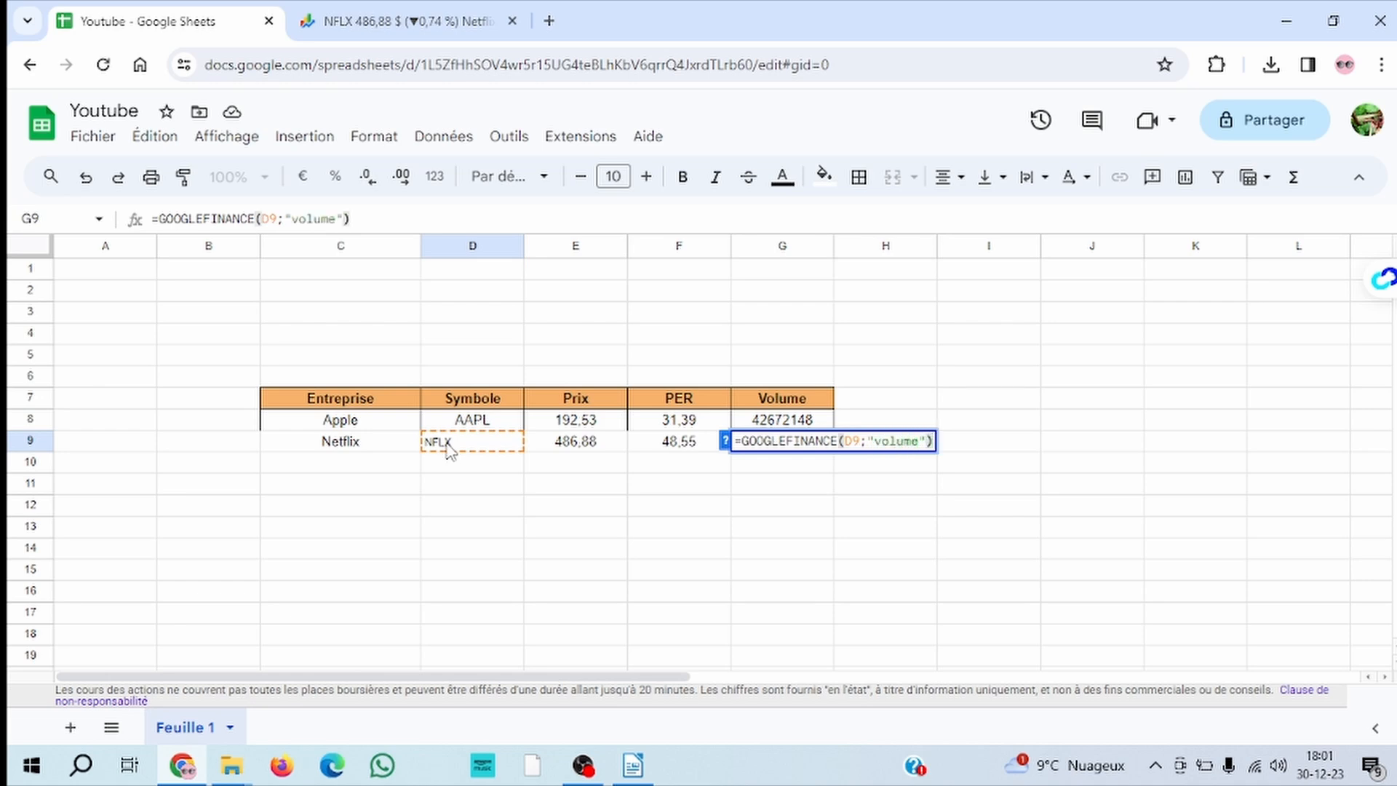
key(Return)
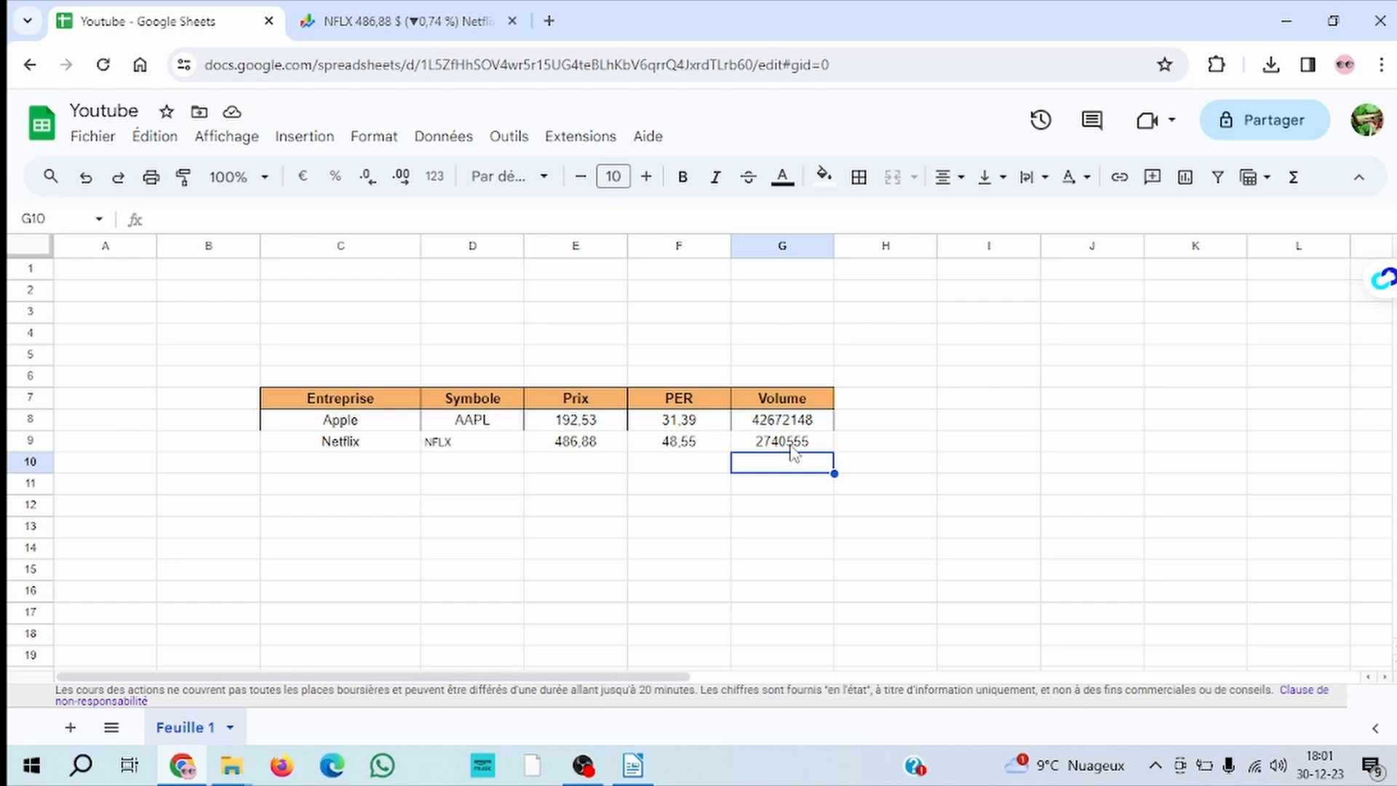
Enter Microsoft as the next company in cell C10, below Netflix
click(374, 464)
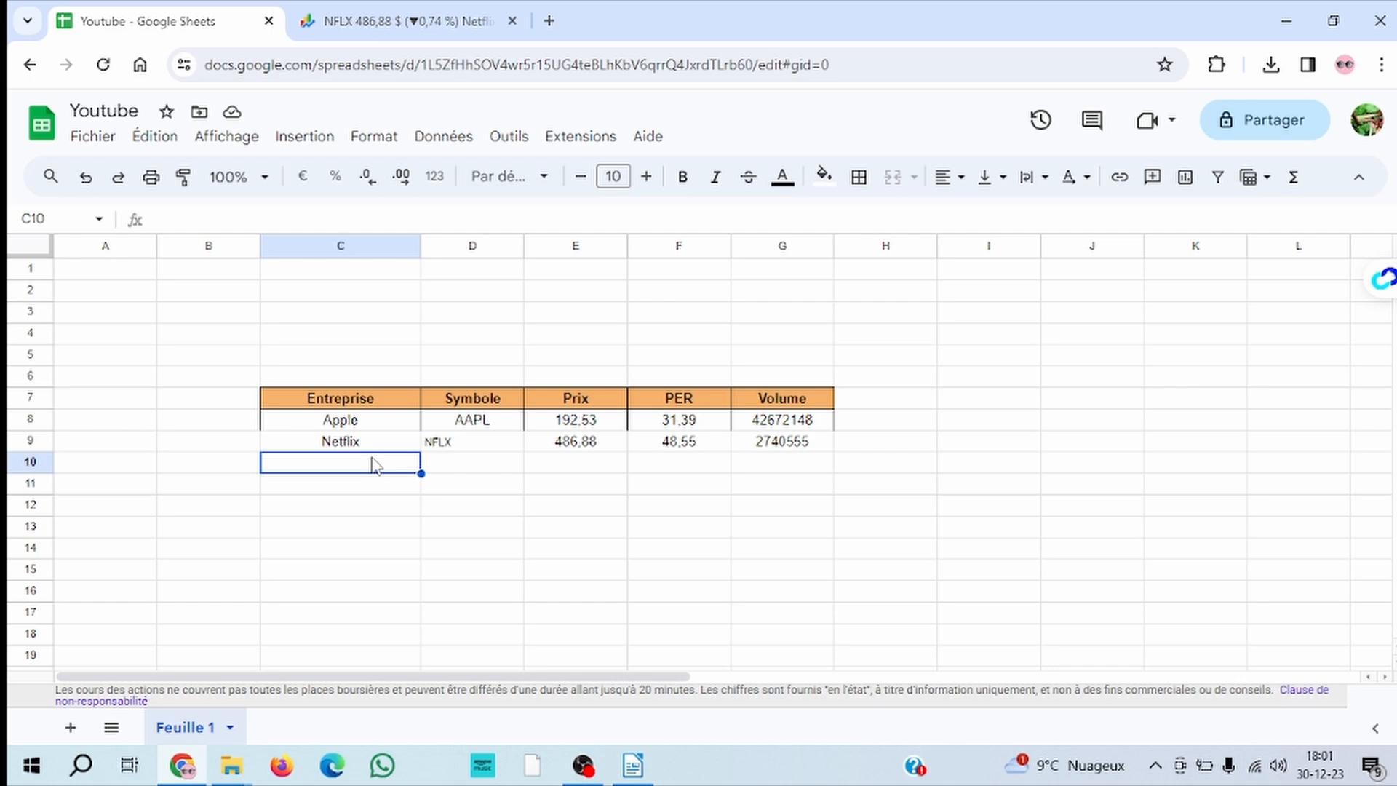
text(Microsoft)
click(497, 505)
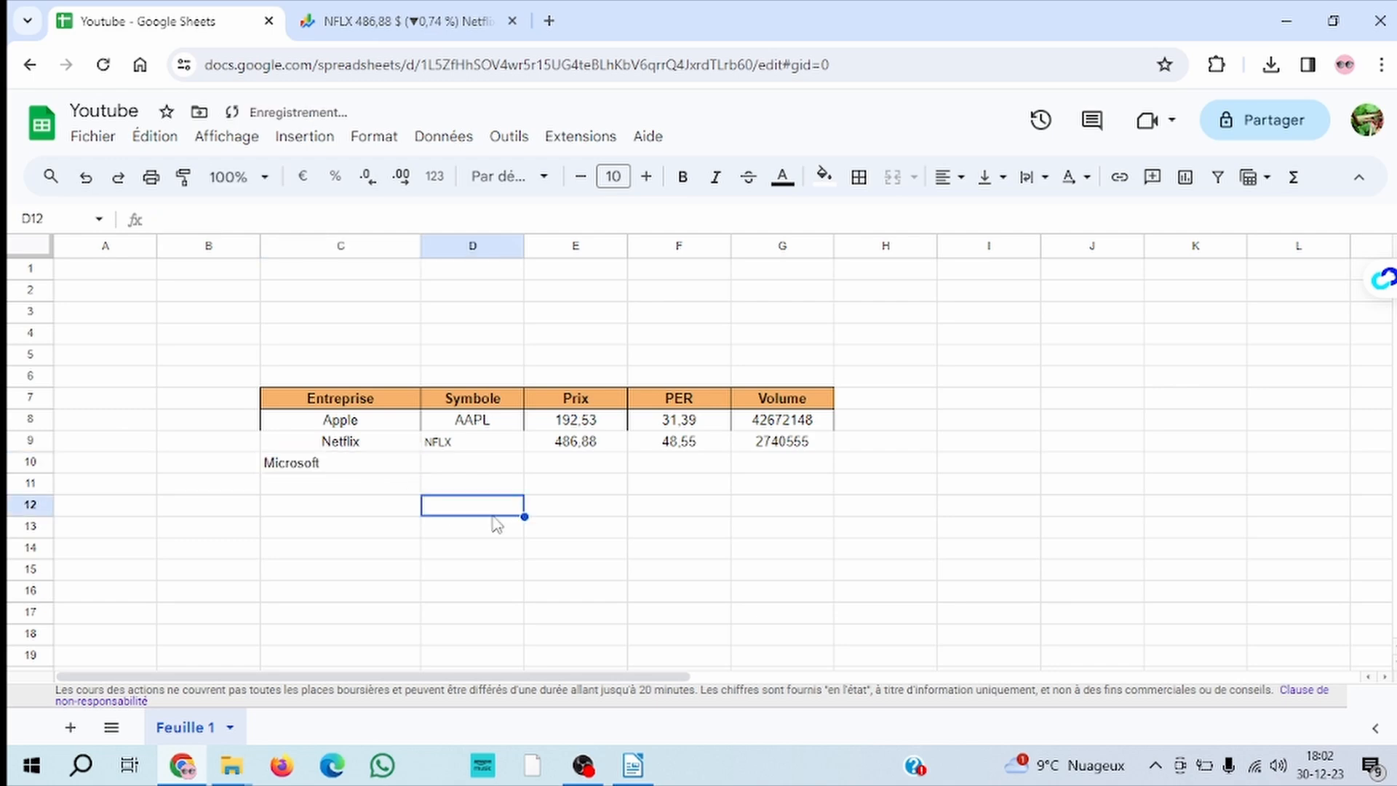
Switch to Google Finance, search for microsoft and open the Microsoft quote listed as MSFT : NASDAQ (US)
click(407, 21)
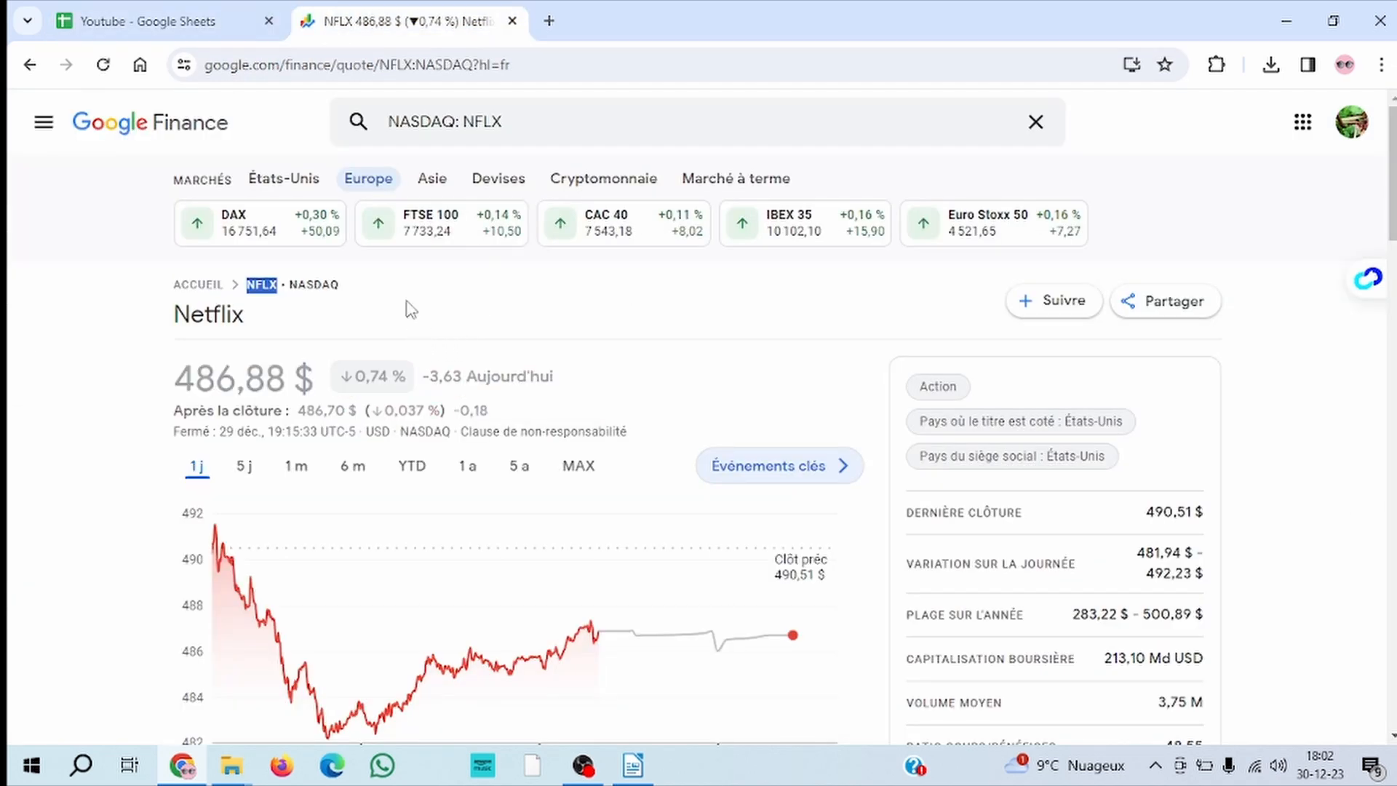
click(531, 122)
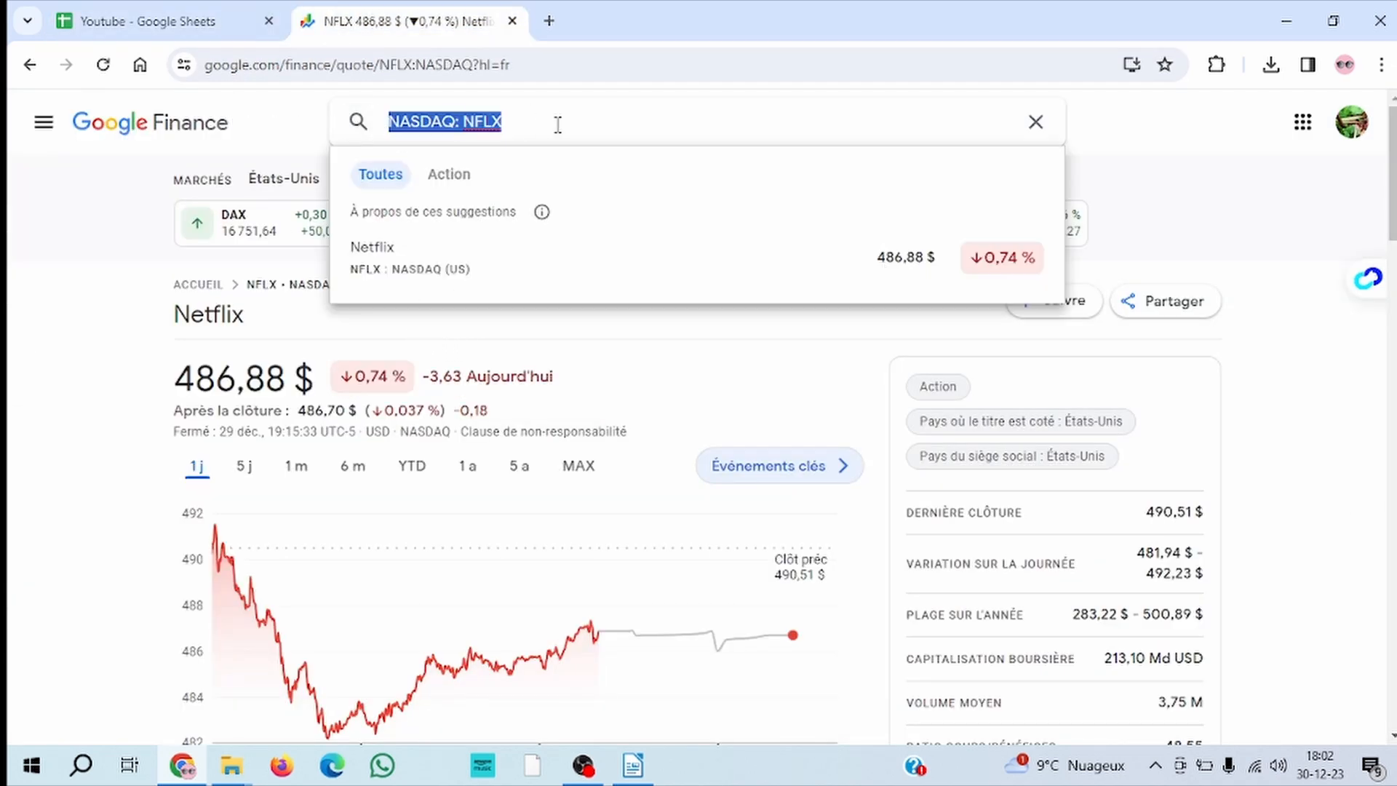
text(micr)
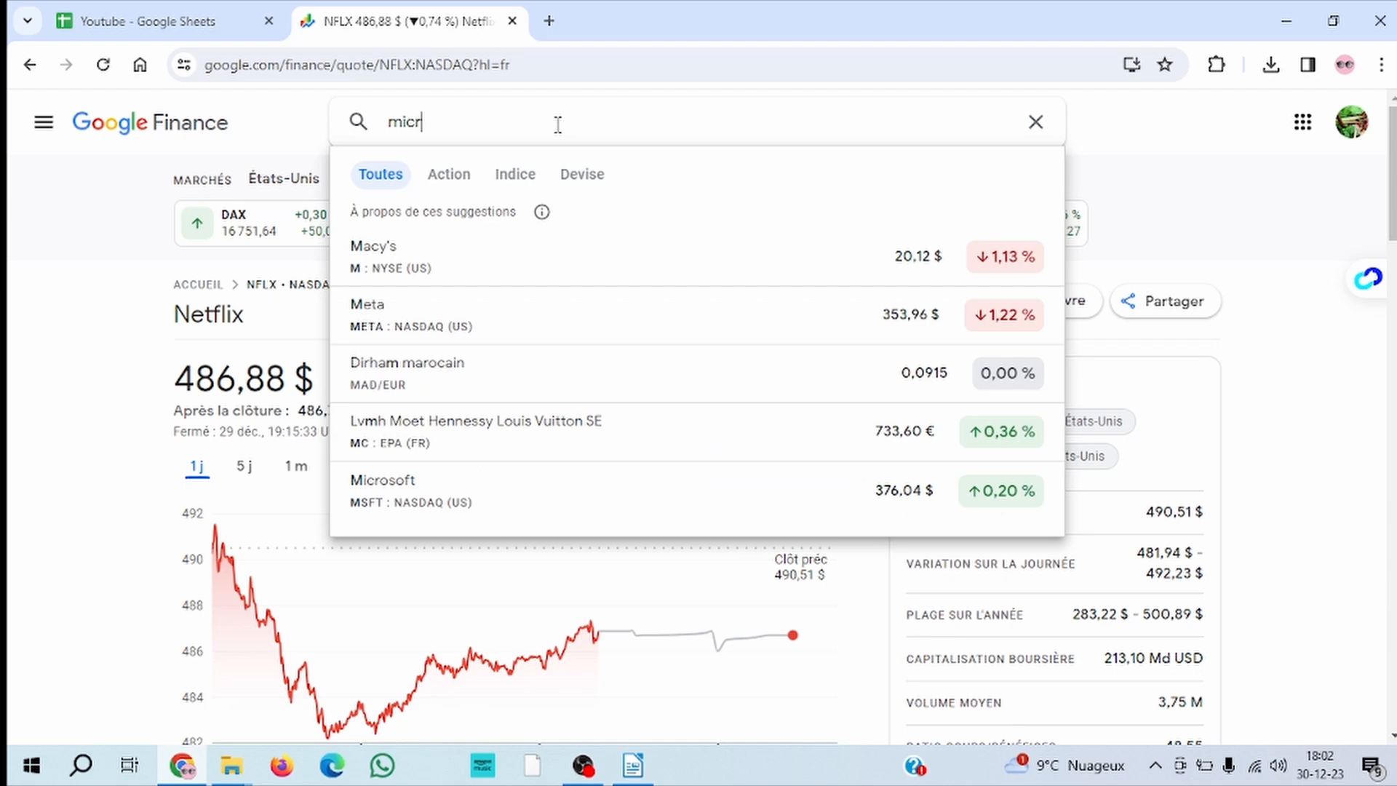
text(osoft)
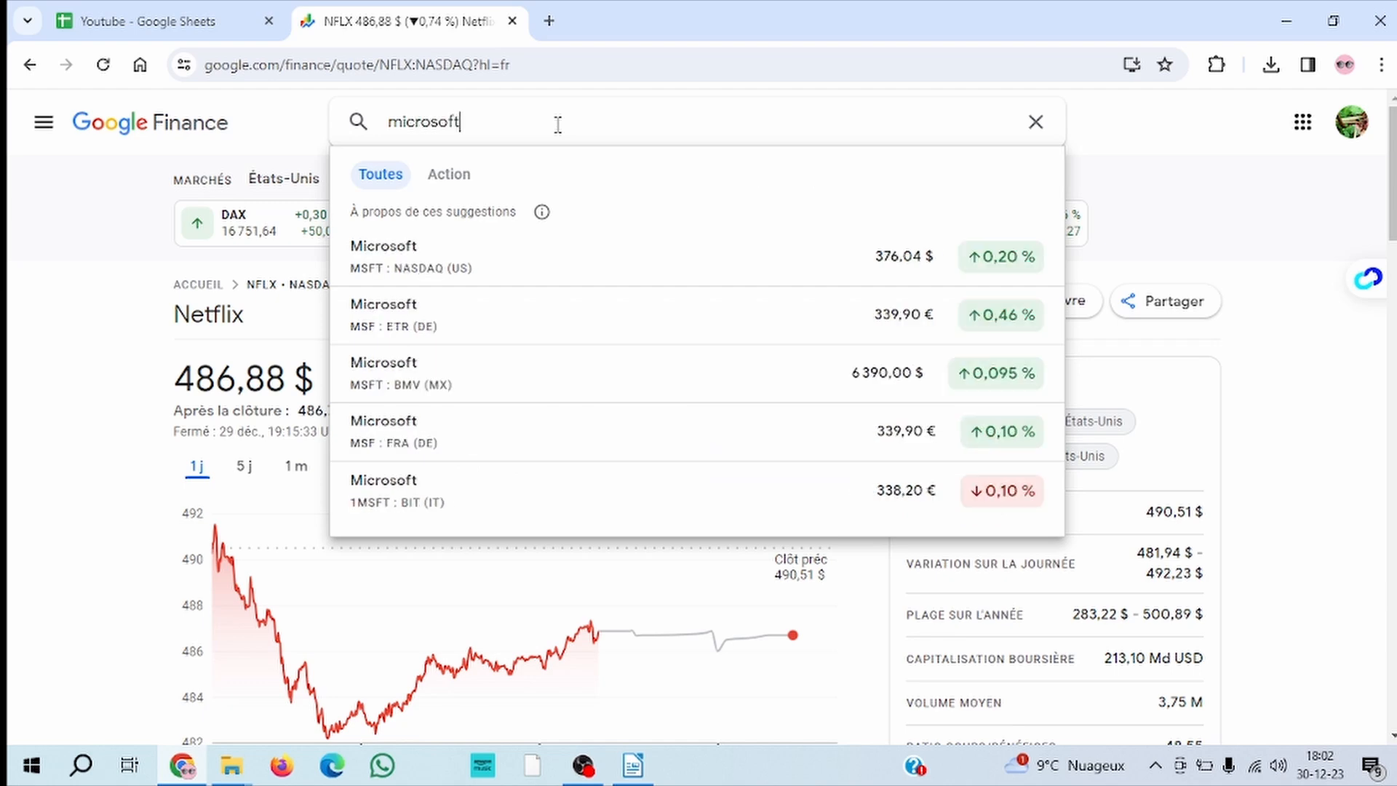
click(477, 255)
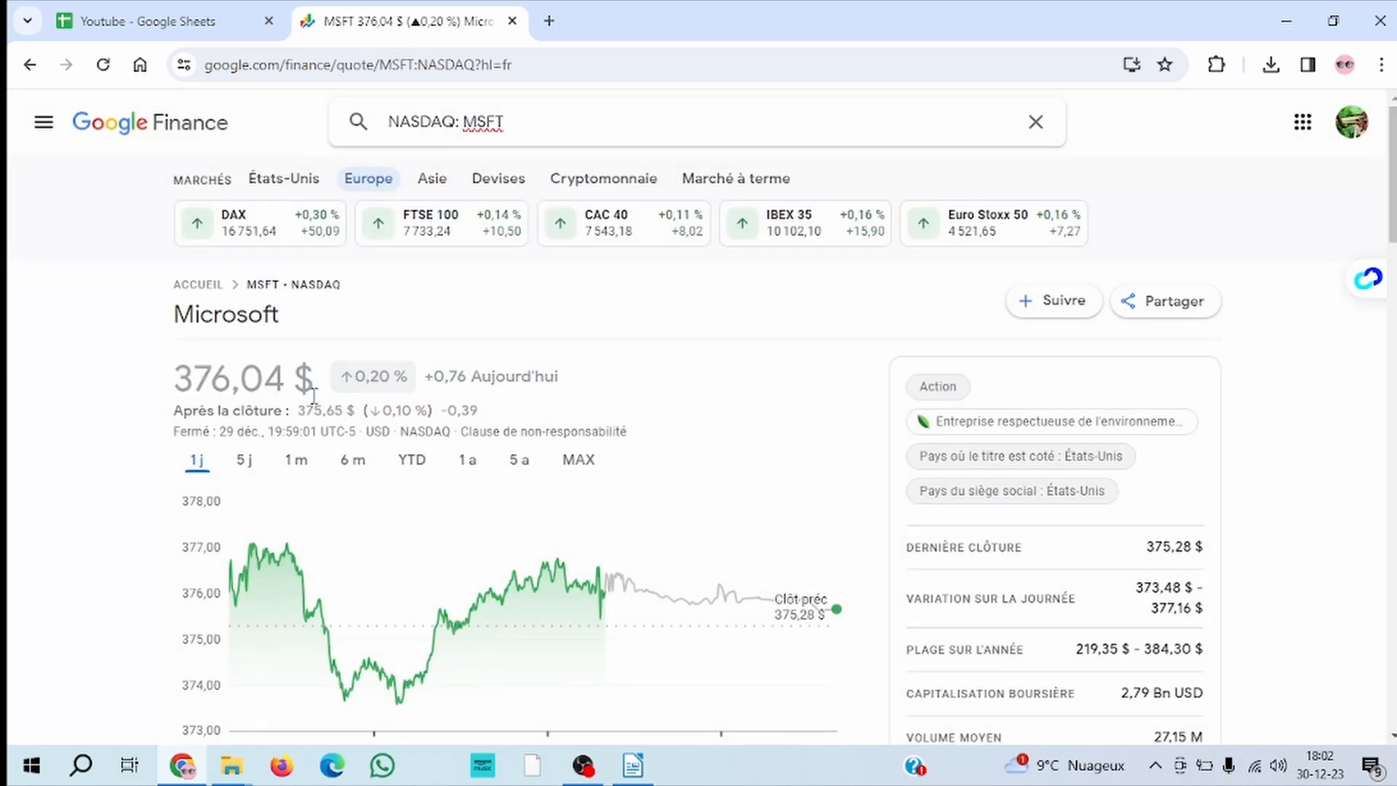
Copy the ticker symbol MSFT from the Microsoft quote page into cell D10 of the Google Sheets table
drag(248, 286, 283, 287)
key(ctrl+c)
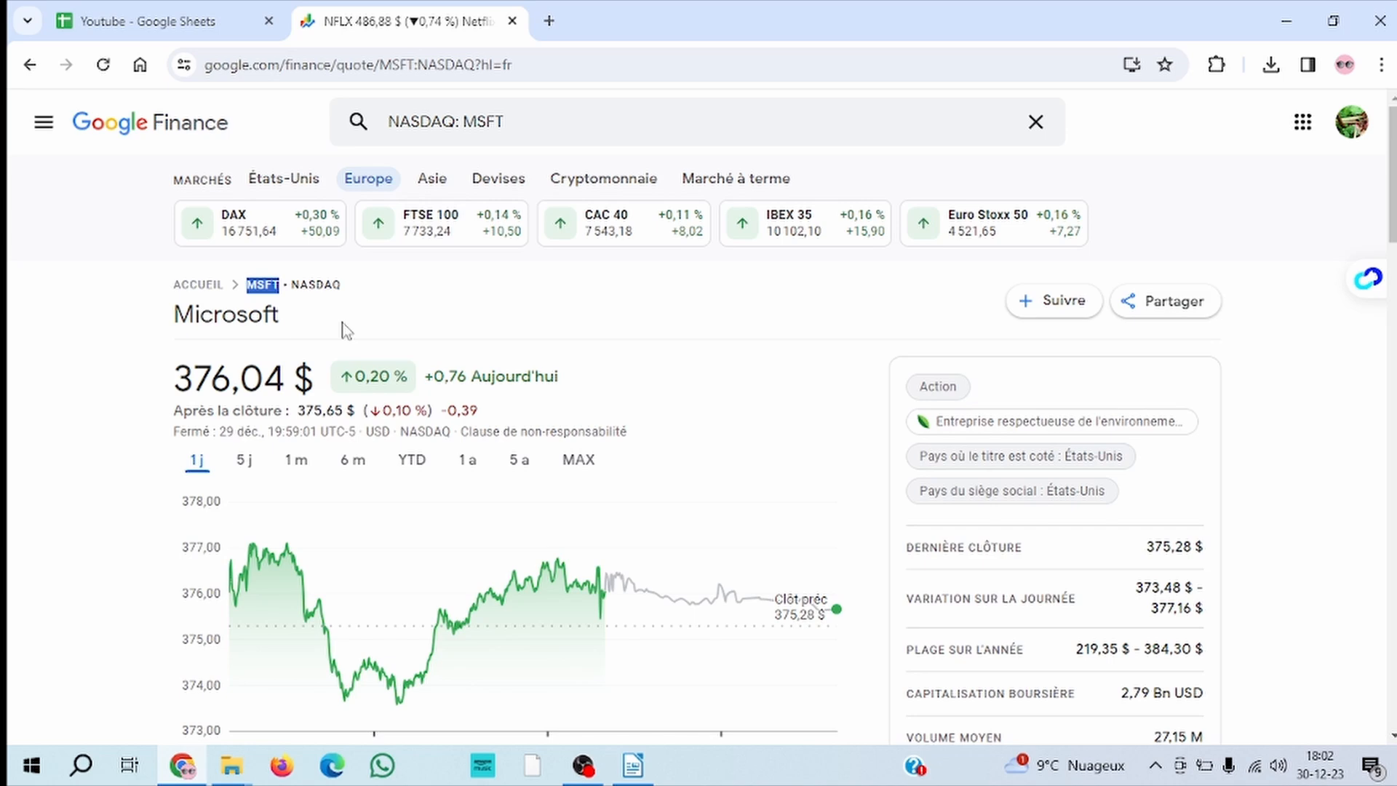
click(198, 23)
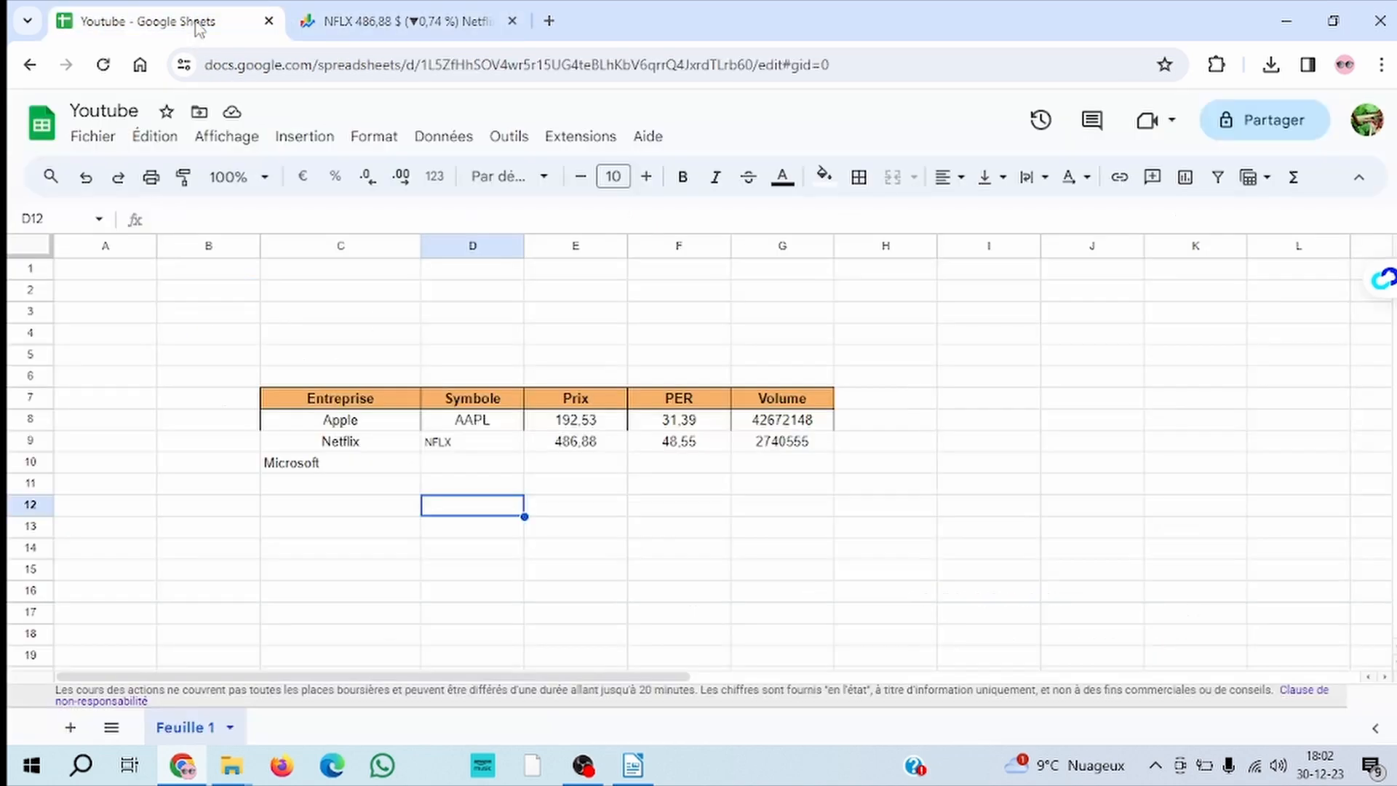
click(438, 466)
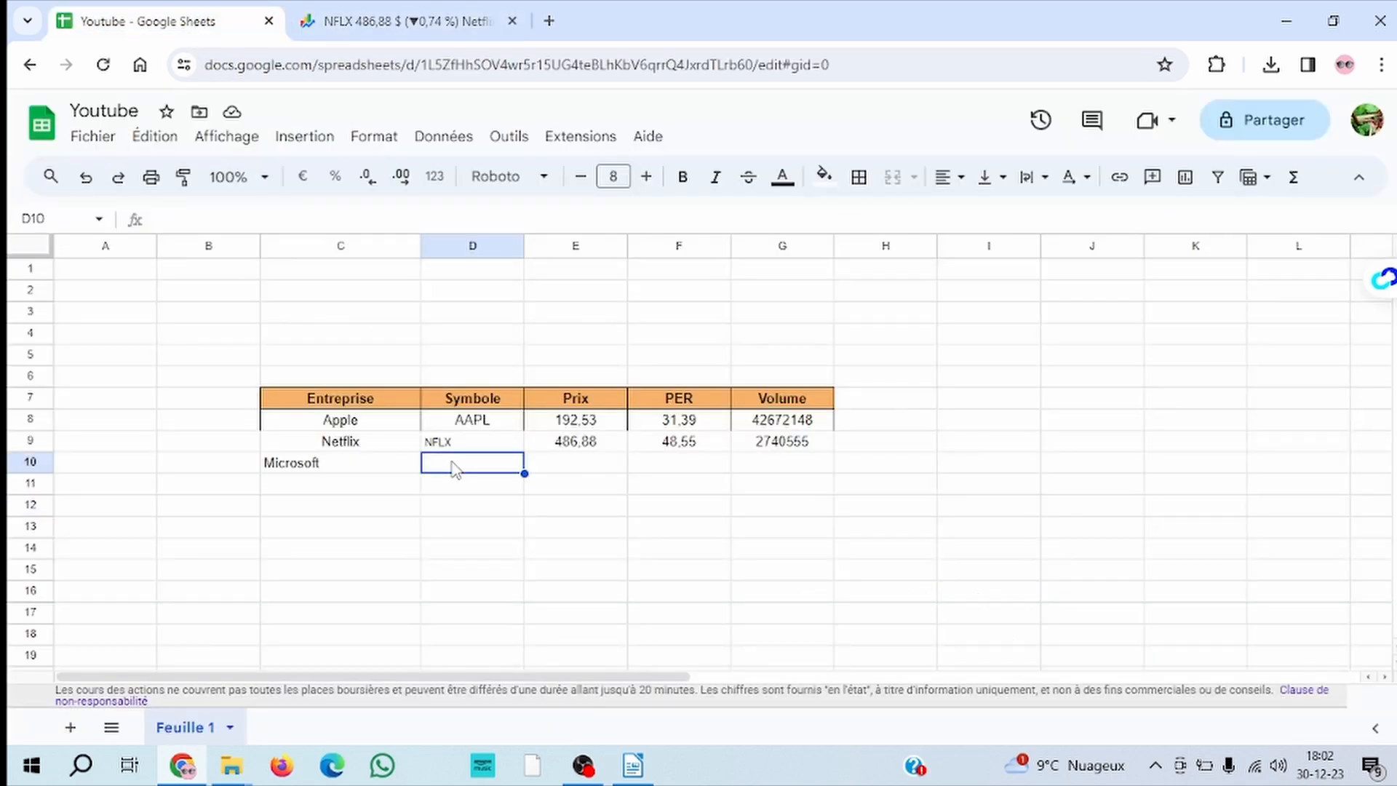
key(ctrl+v)
key(Tab)
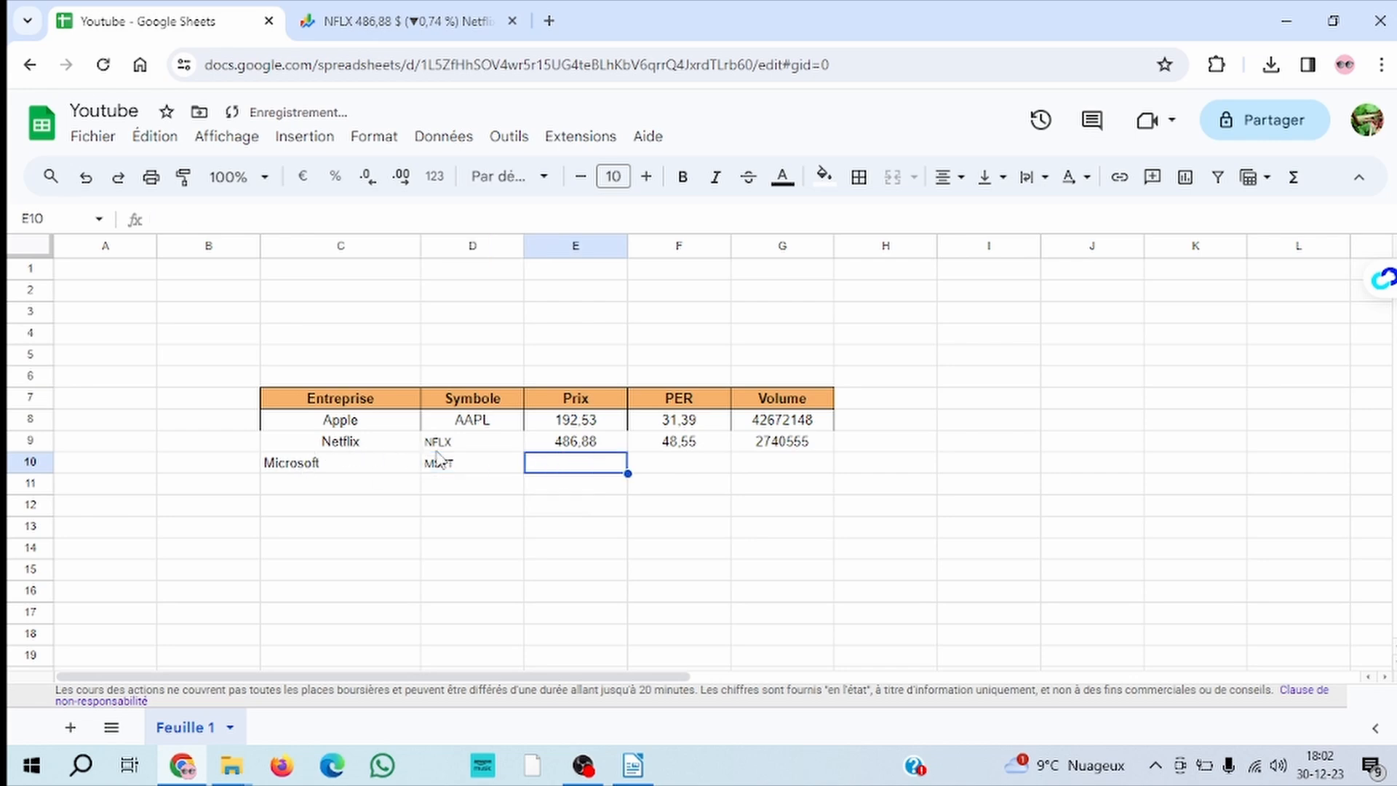
Fill Netflix's price, PER and volume formulas in E9:G9 down into row 10 for Microsoft
drag(581, 444, 812, 451)
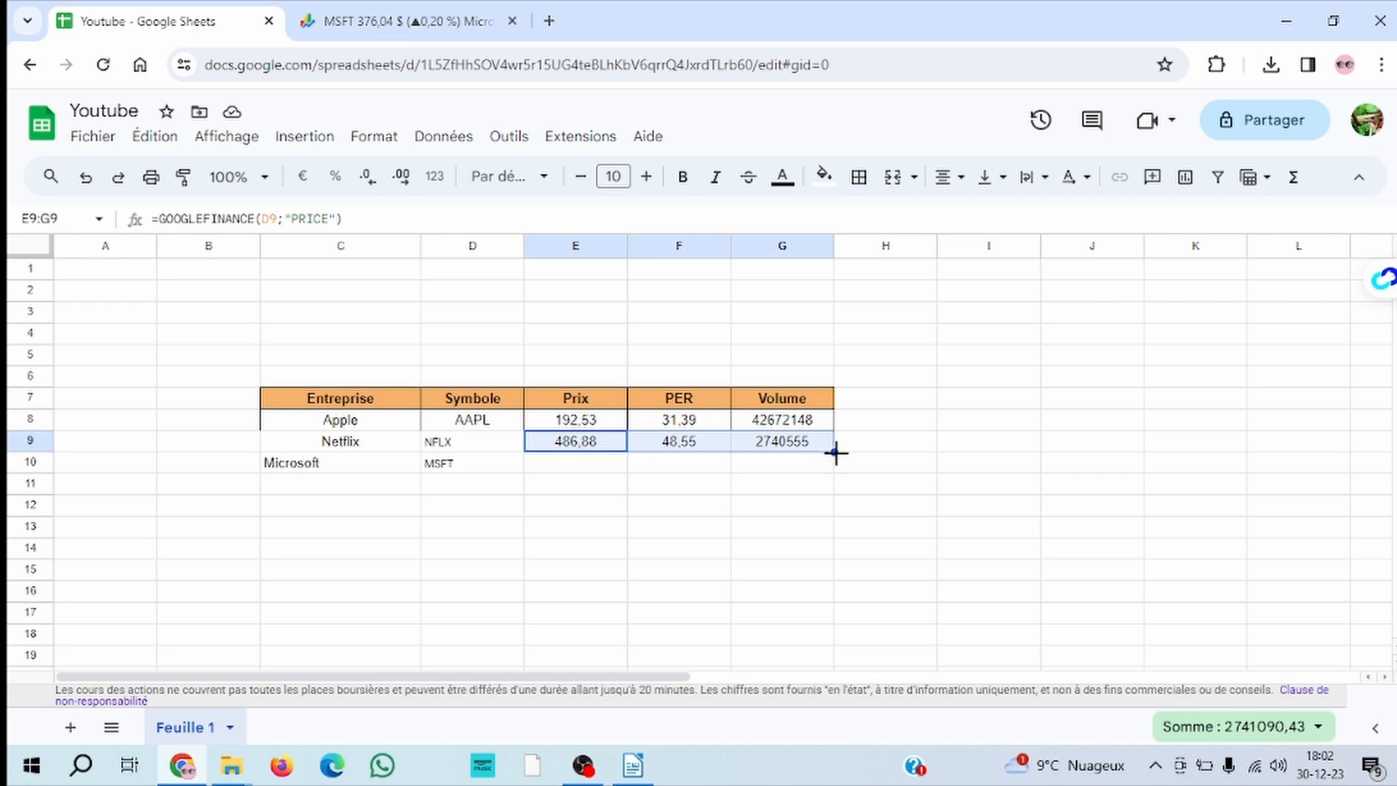
drag(836, 452, 836, 473)
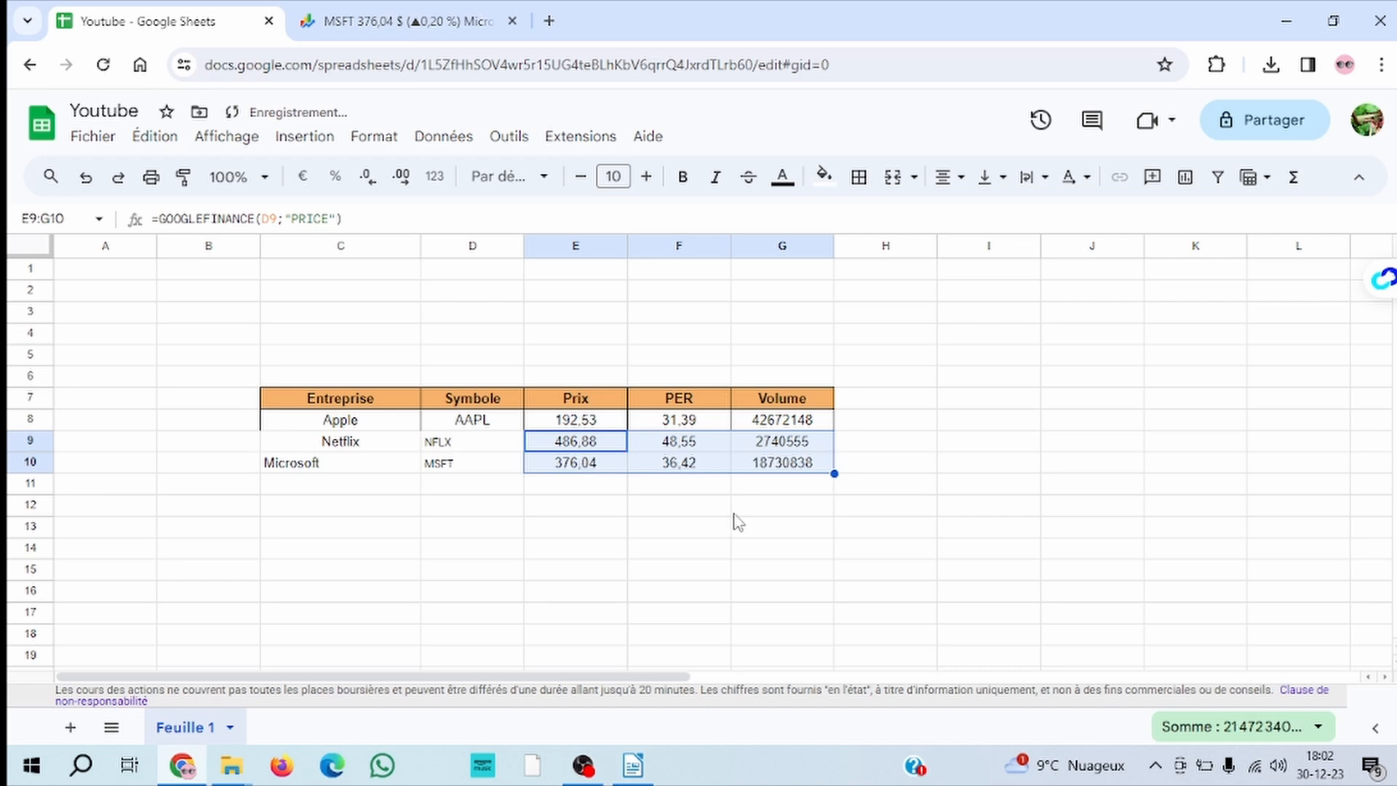
click(683, 513)
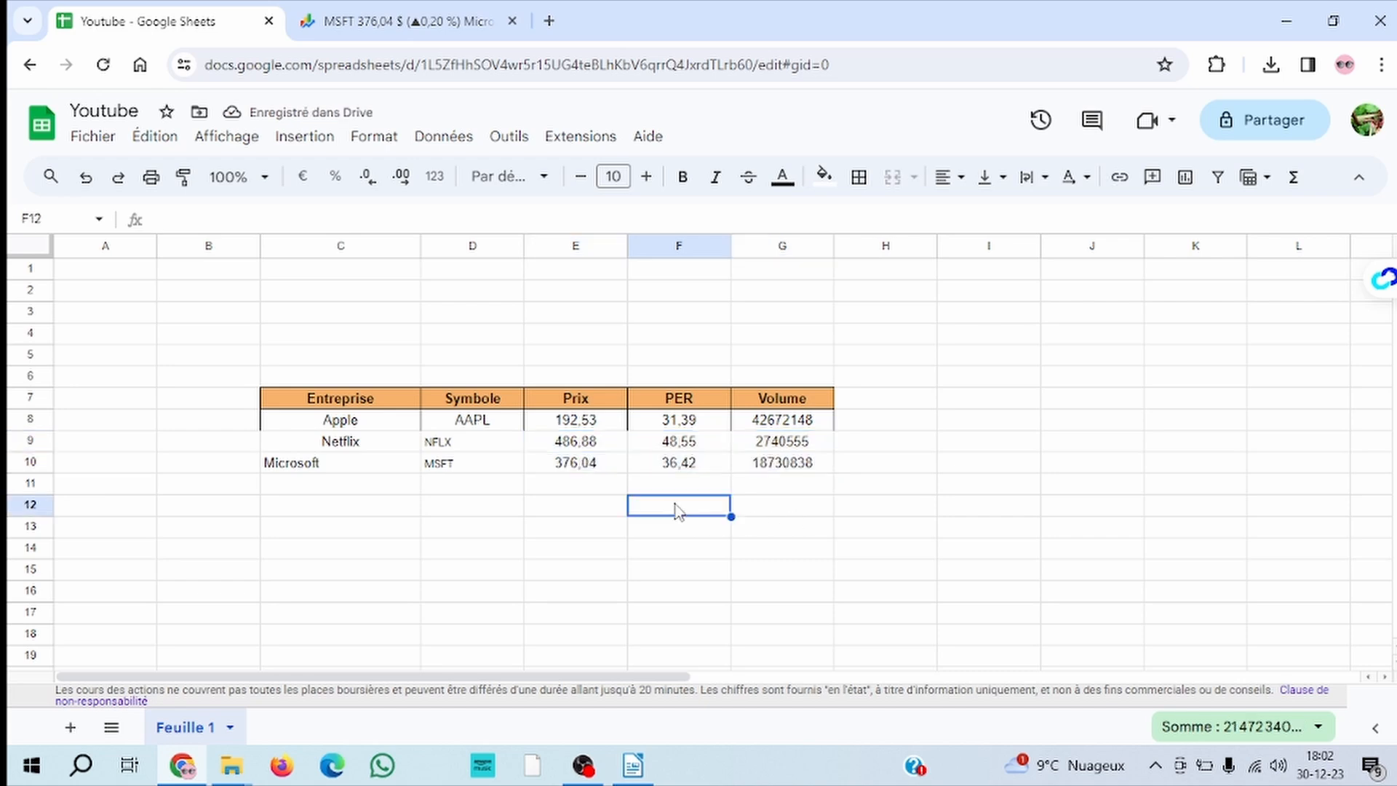
Compare the symbol-cell references in the price formulas of E9 and E10, and look over the symbol cells from D10 downward
click(577, 445)
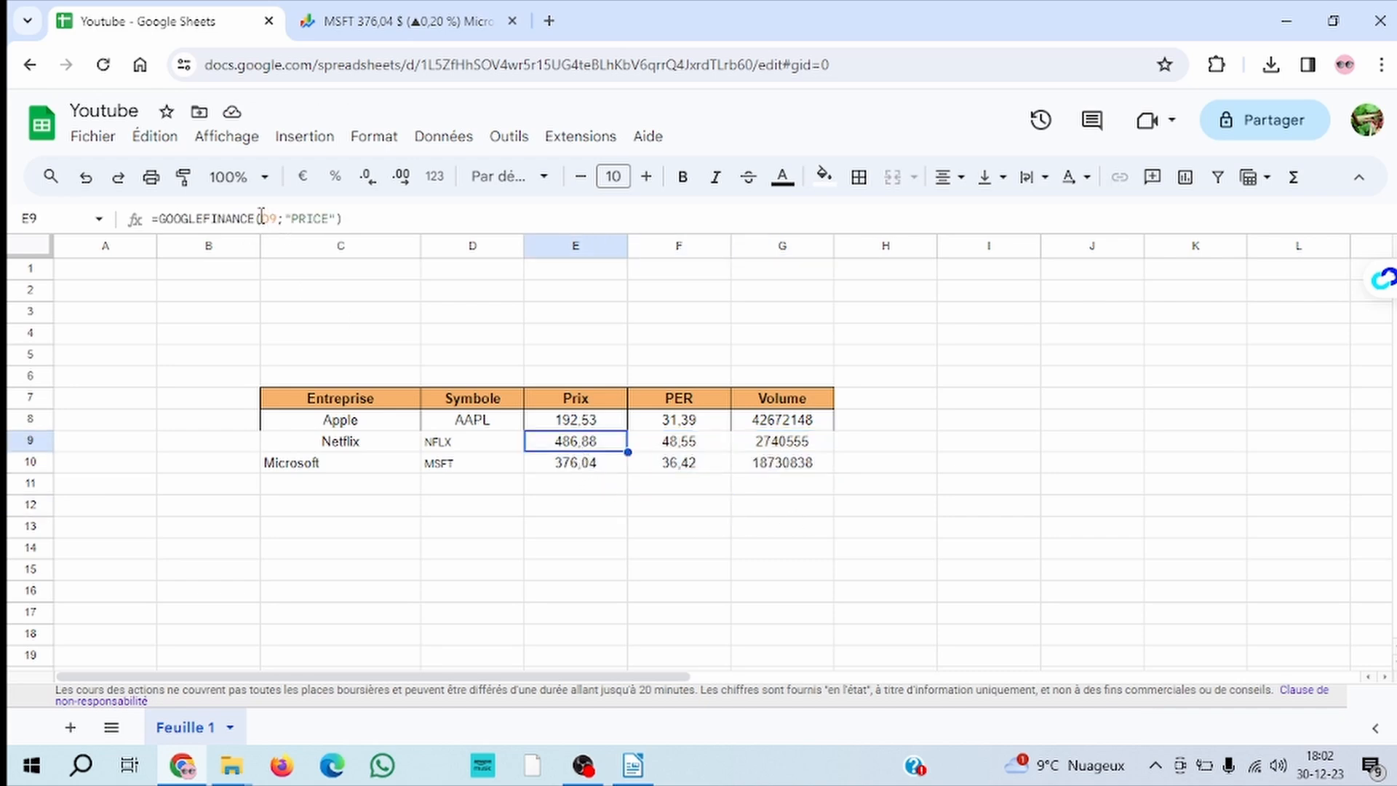
click(617, 473)
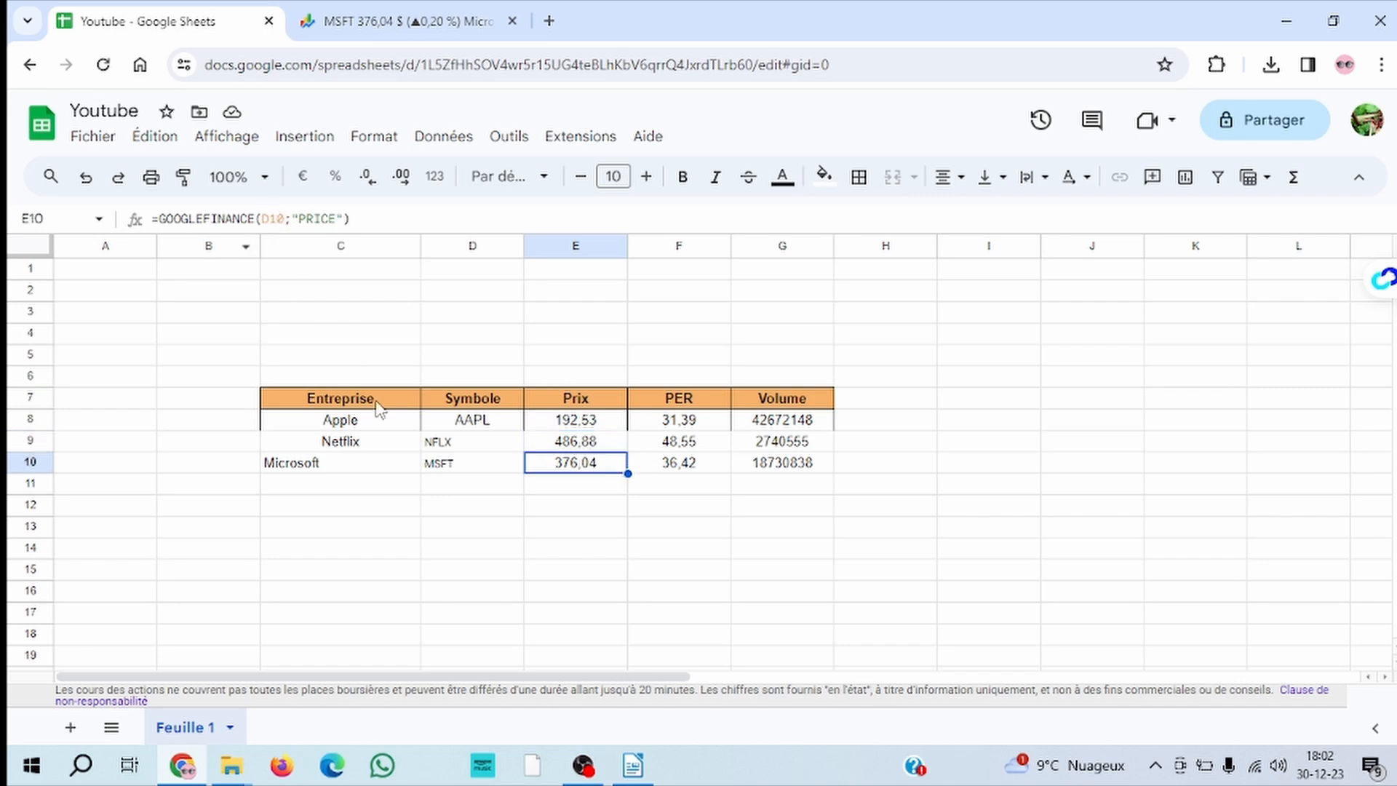
click(468, 468)
click(468, 489)
click(472, 509)
click(467, 525)
click(468, 549)
click(471, 571)
click(595, 469)
mouse_move(629, 474)
mouse_down()
mouse_move(630, 633)
mouse_move(626, 474)
mouse_up()
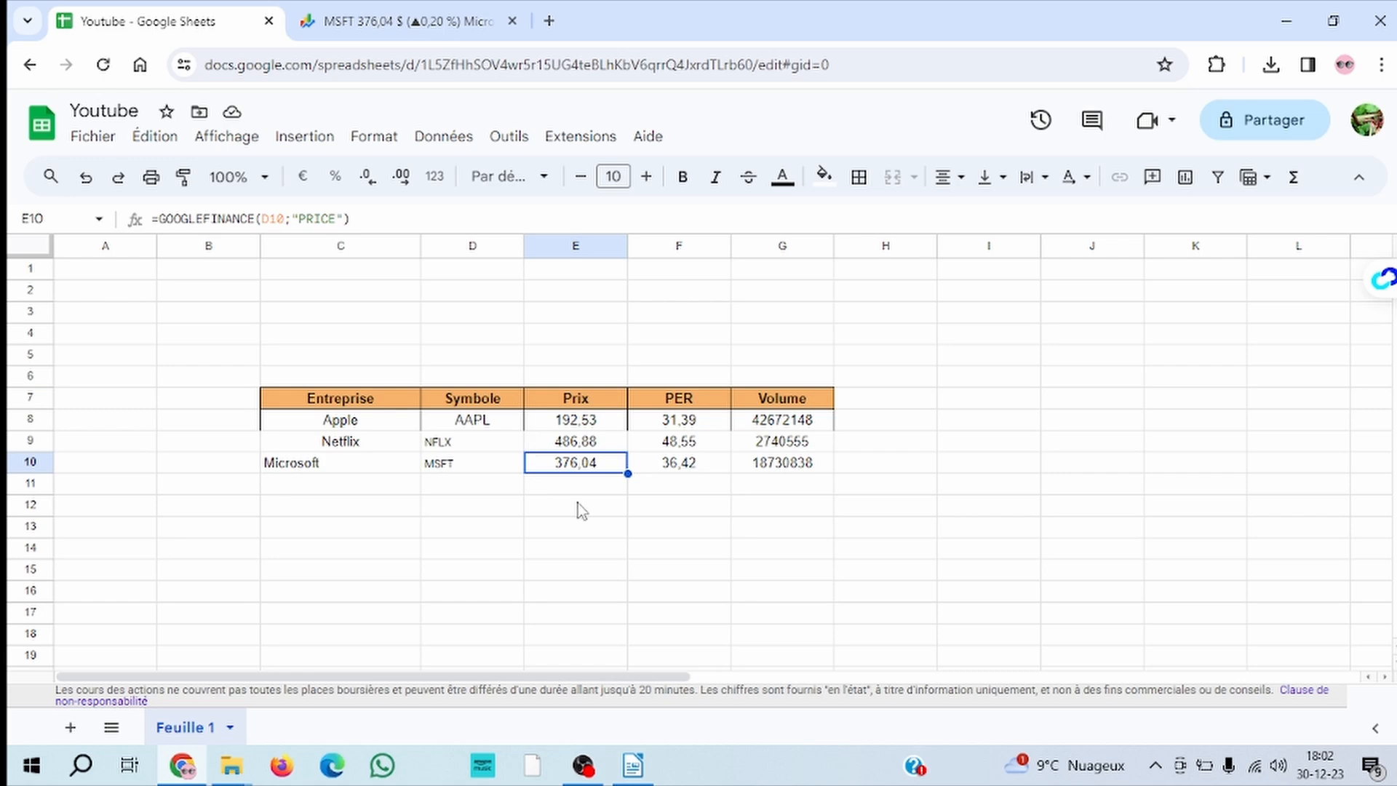